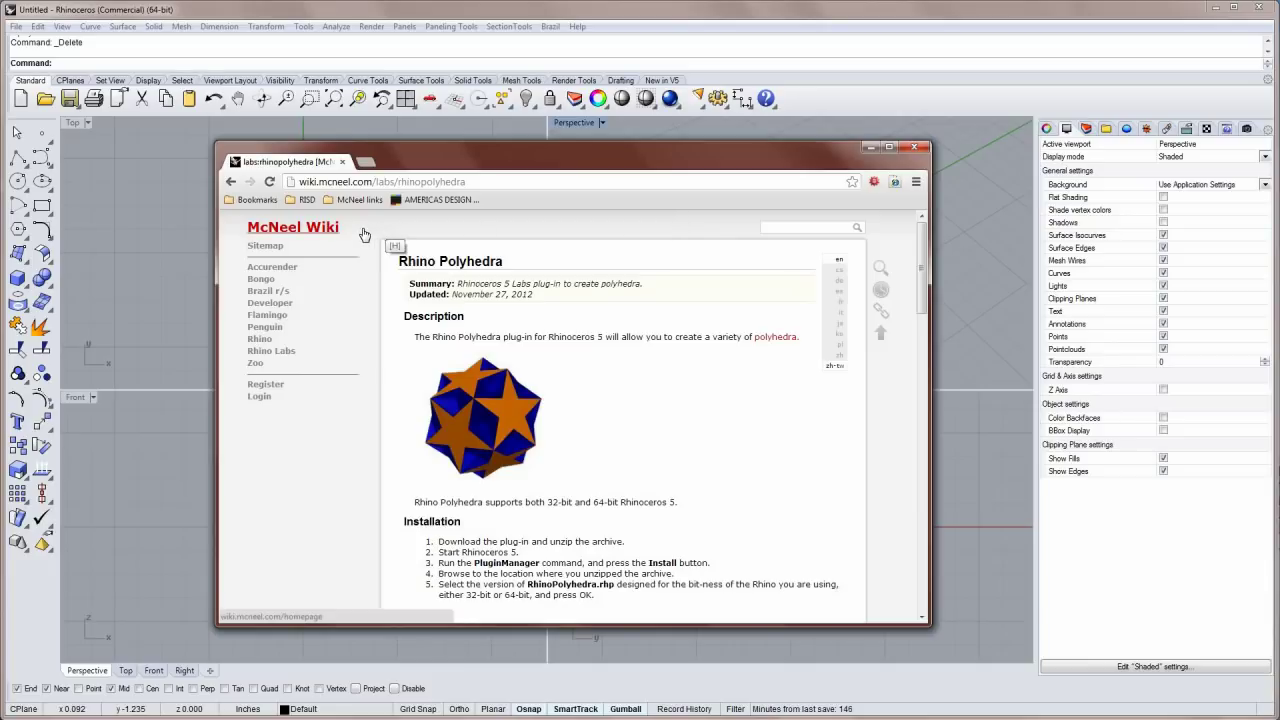
Read through the Rhino Polyhedra wiki page, then switch back to Rhino's four viewports
left_click_drag(463, 181, 288, 189)
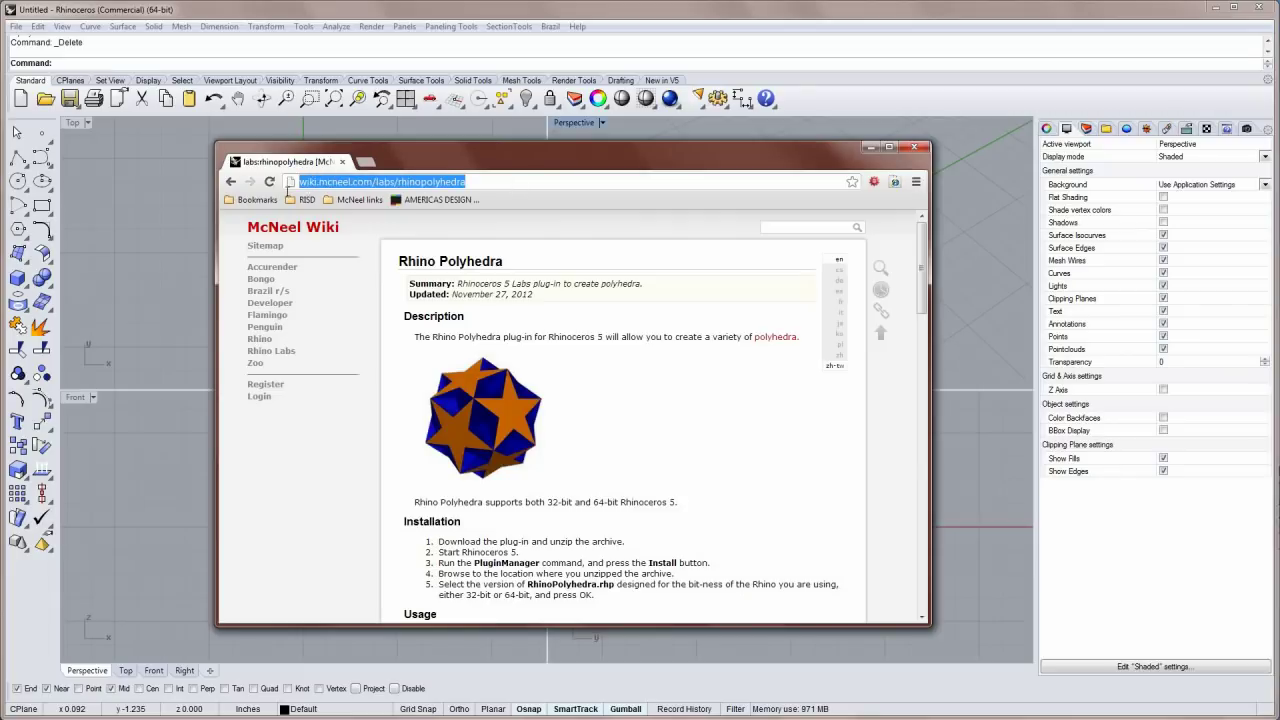
left_click(592, 229)
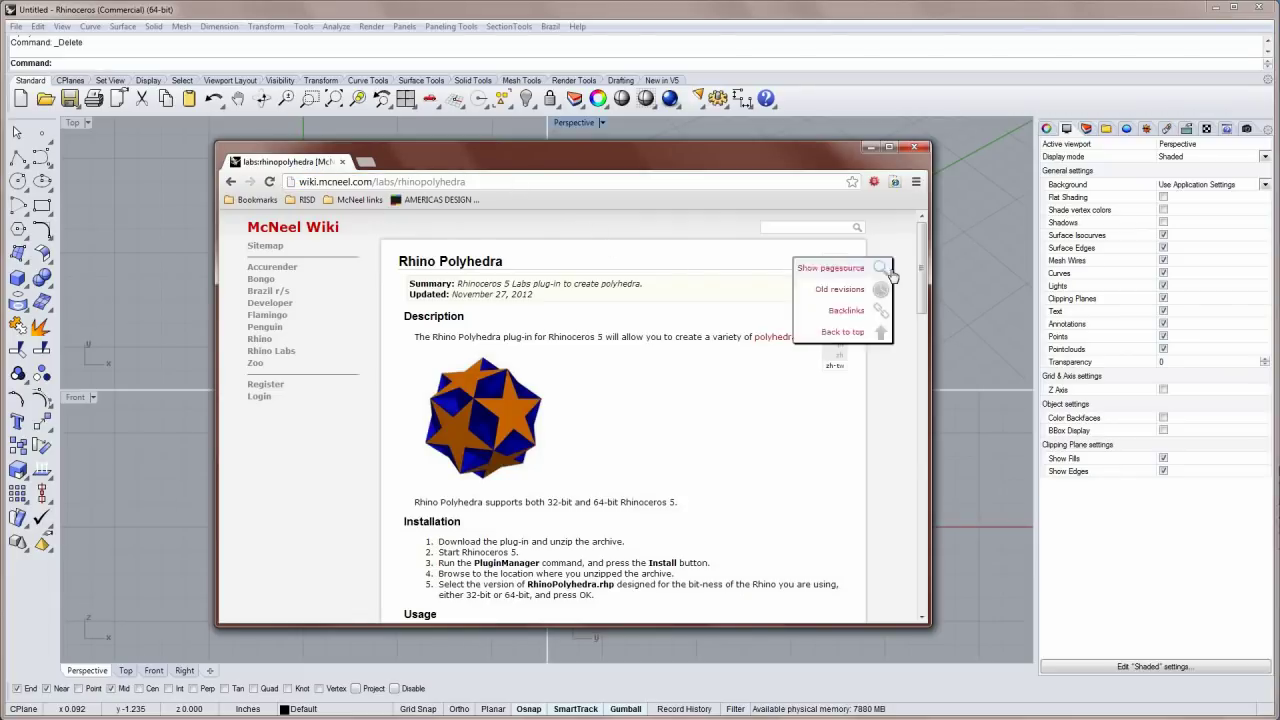
left_click_drag(922, 270, 938, 457)
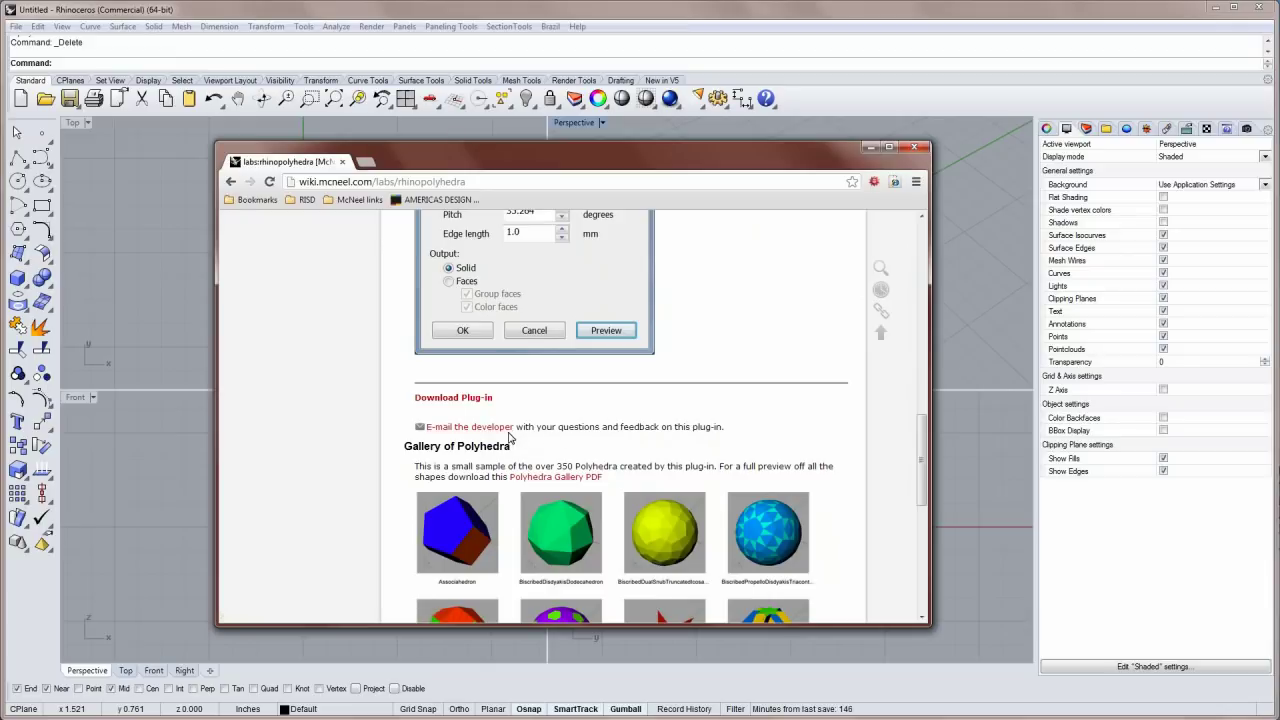
left_click_drag(922, 455, 922, 262)
mouse_move(829, 268)
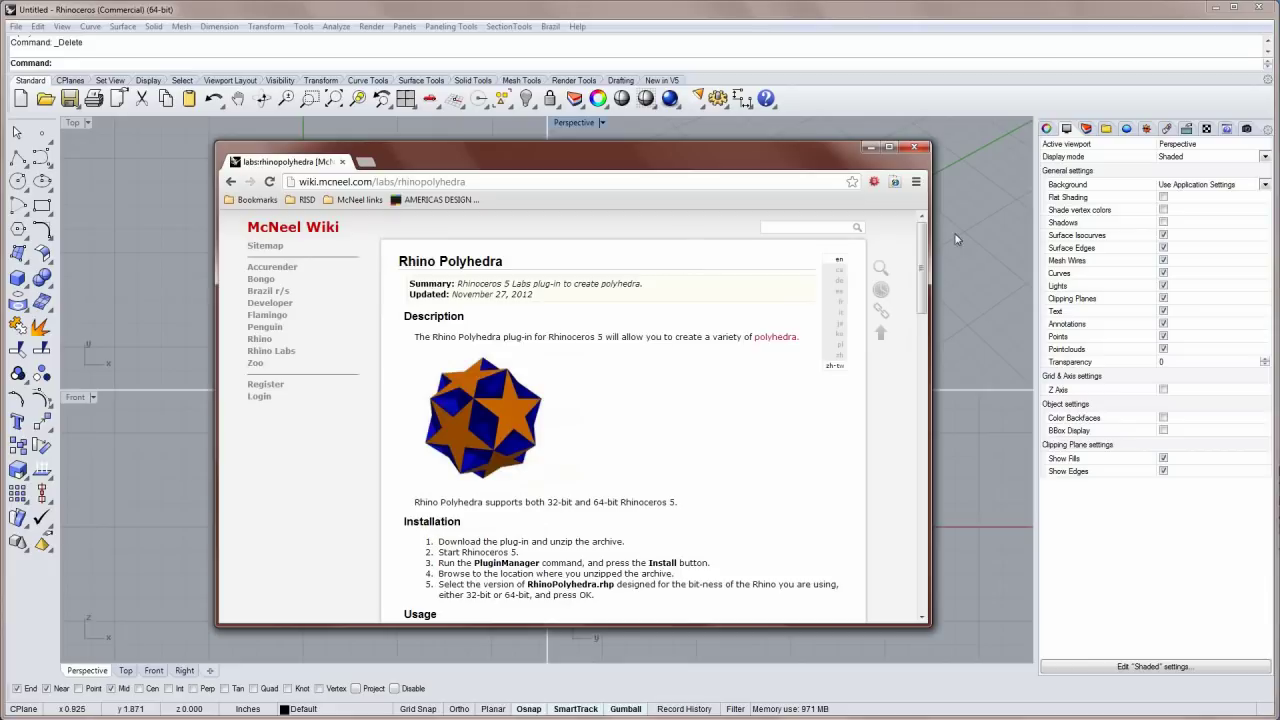
key("alt+Tab")
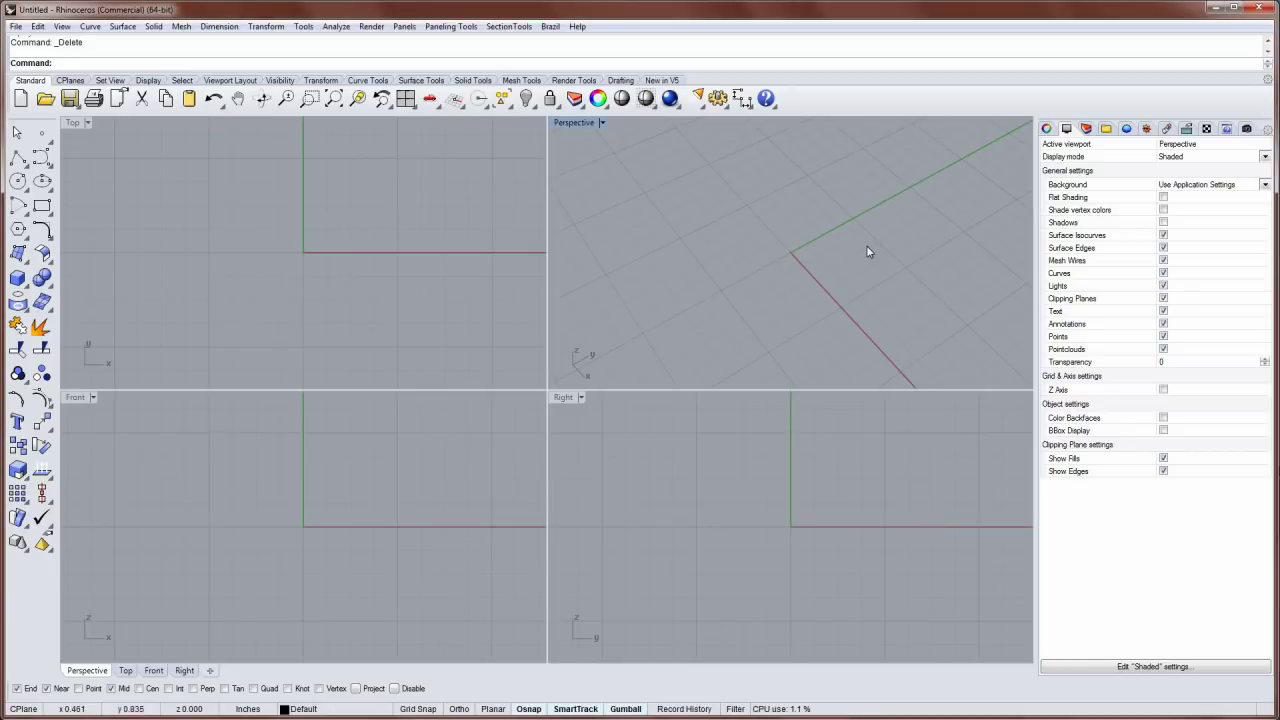
Run Polyhedron and pick Dodecahedron from the Platonic Solids type
type("Polyhedron")
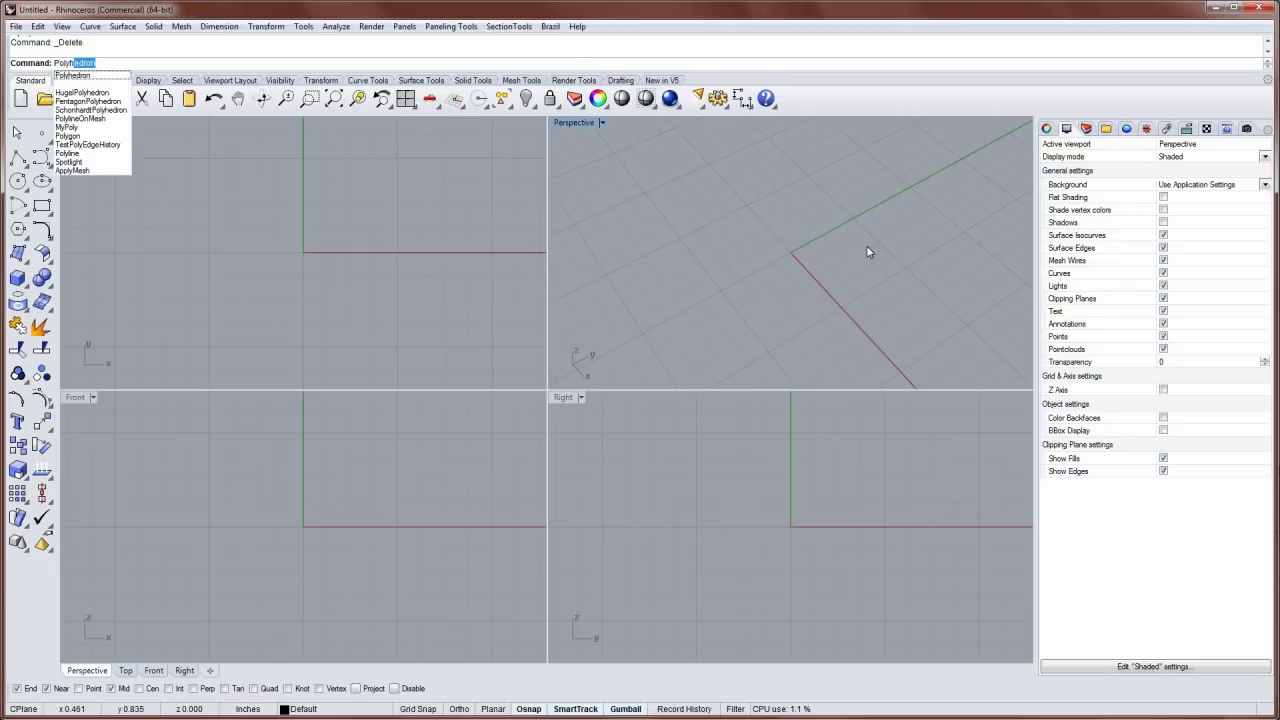
key("Return")
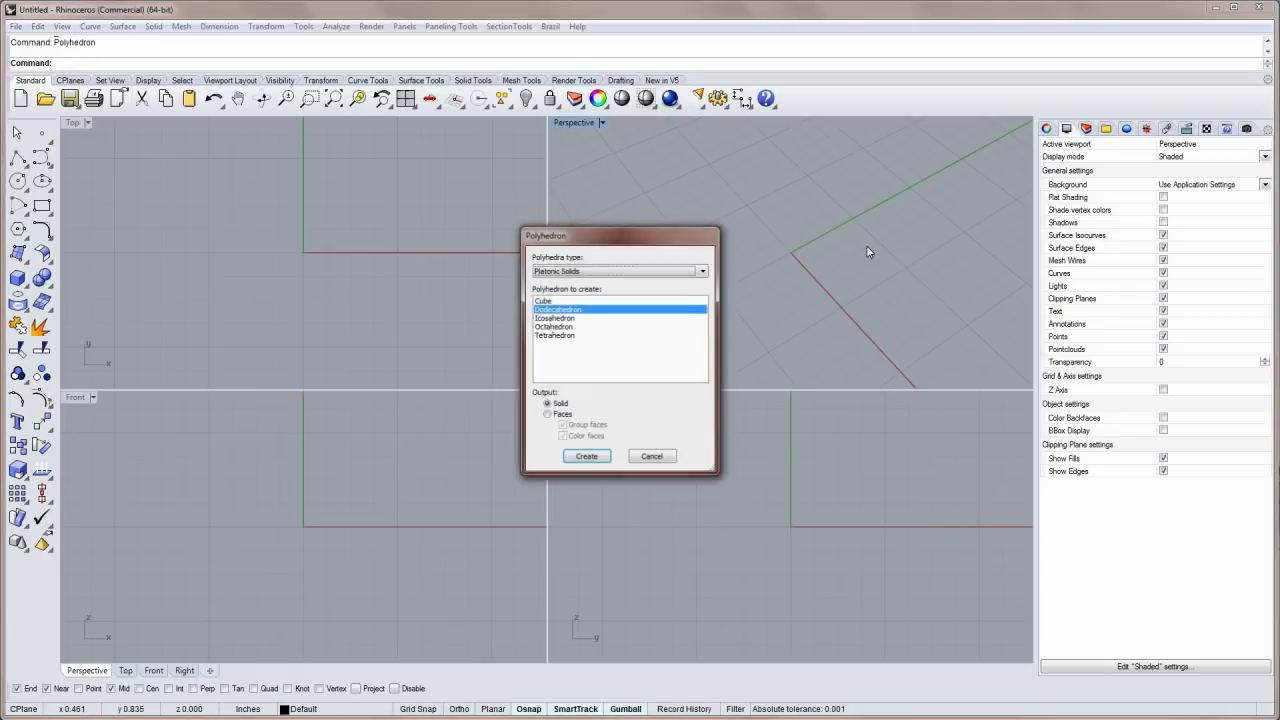
left_click(660, 271)
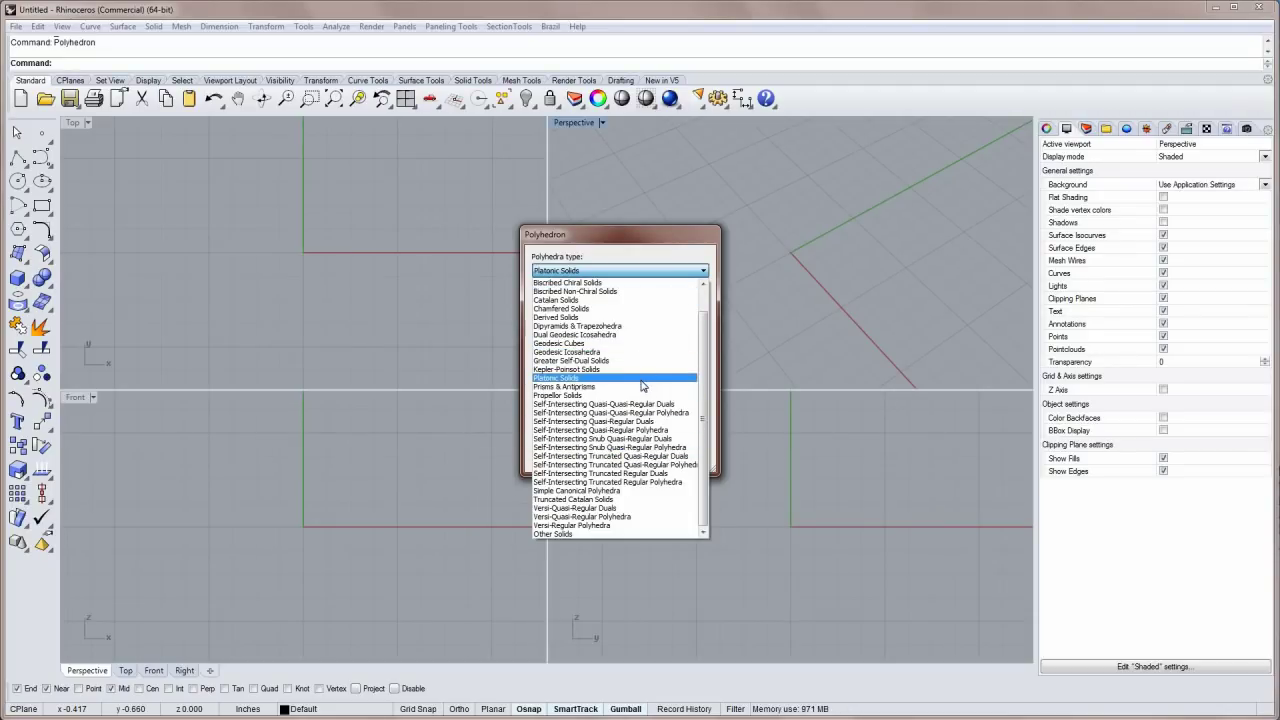
left_click(578, 380)
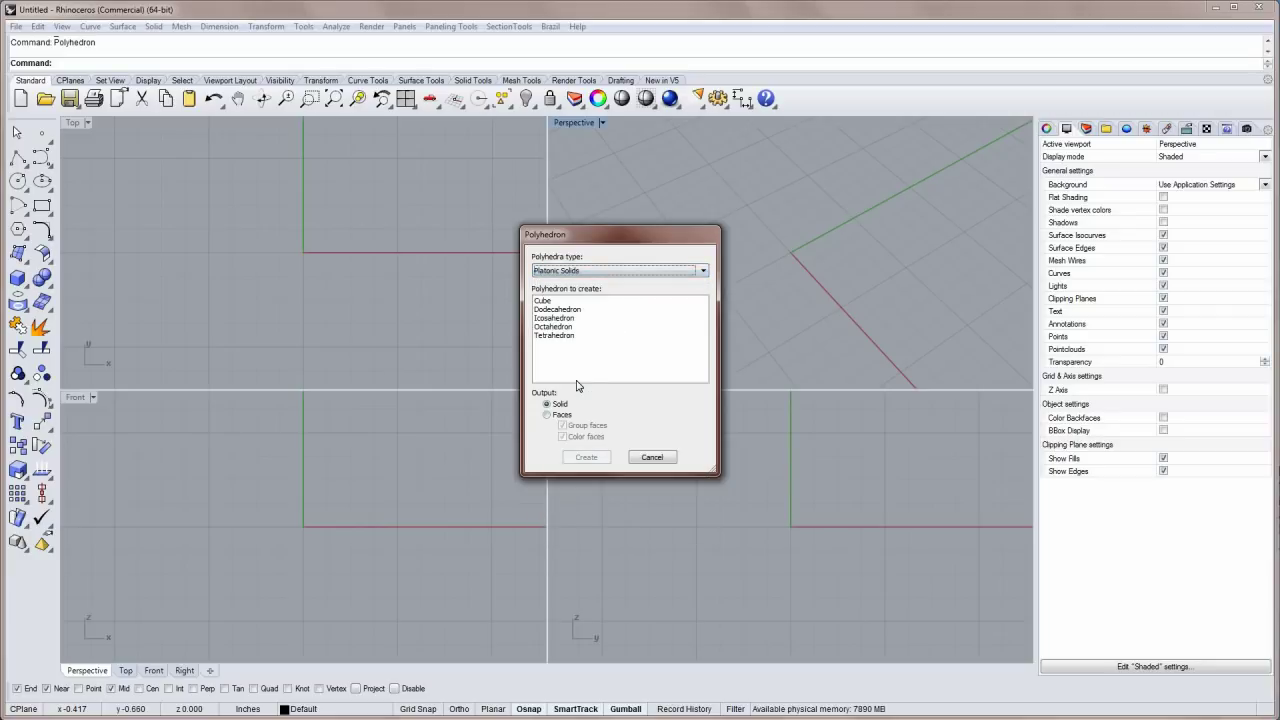
left_click(567, 310)
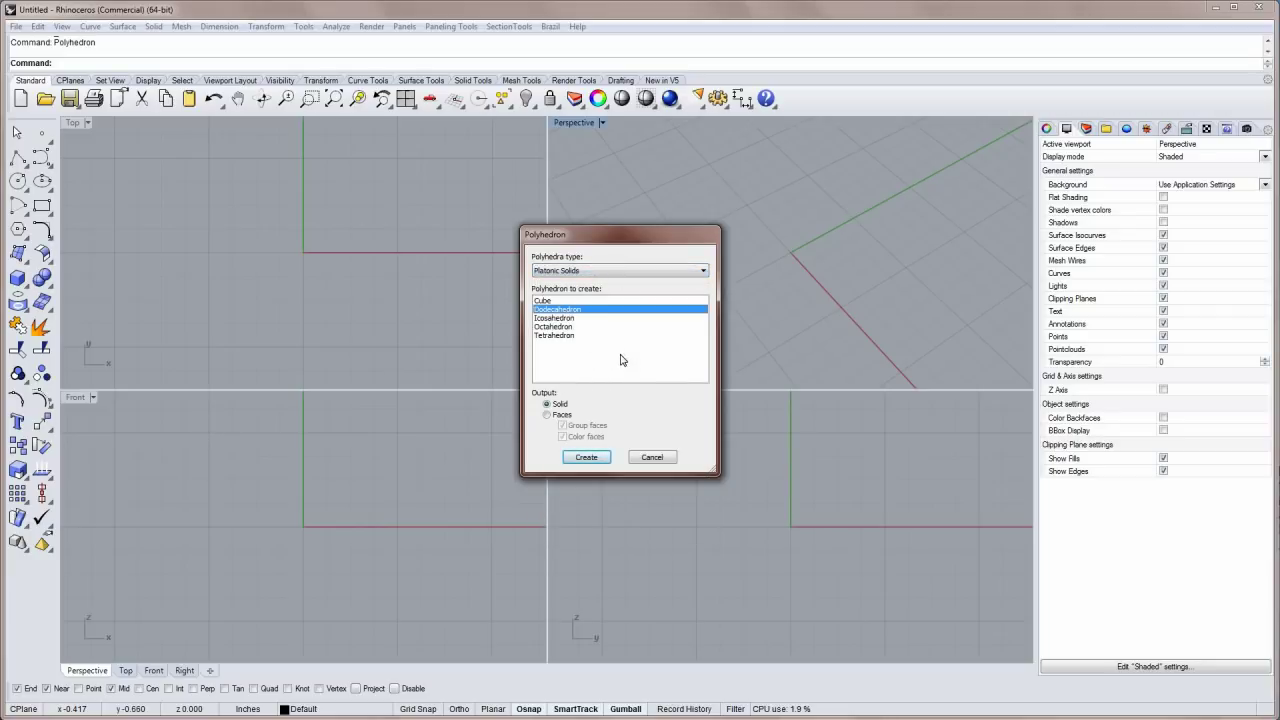
Create the dodecahedron centred at the origin (0) with edge length 1
left_click(584, 457)
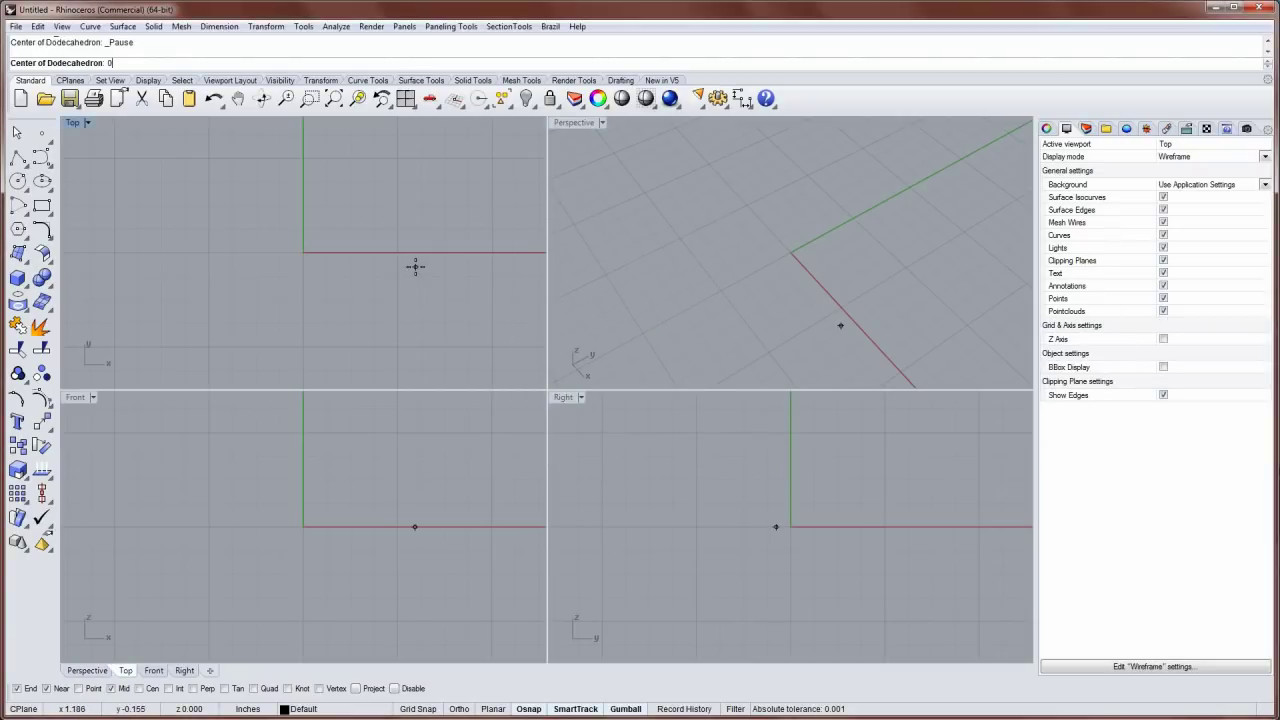
type("0")
key("Return")
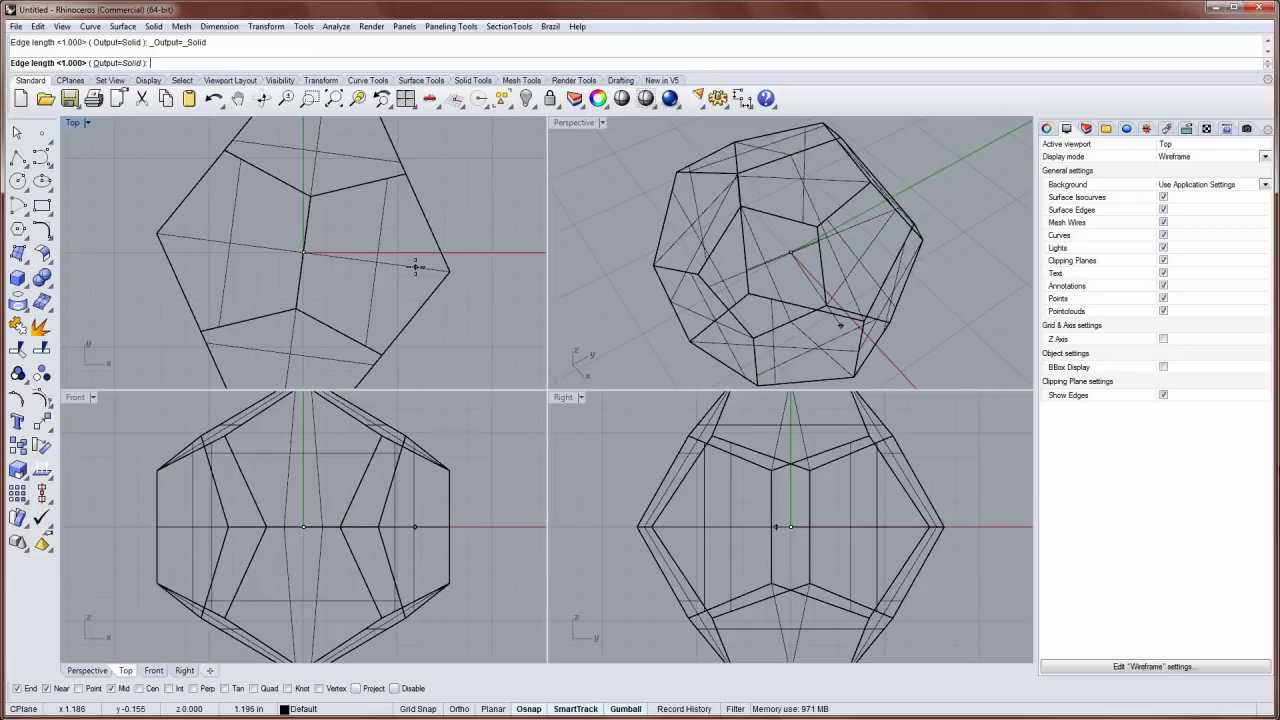
type("1")
key("Return")
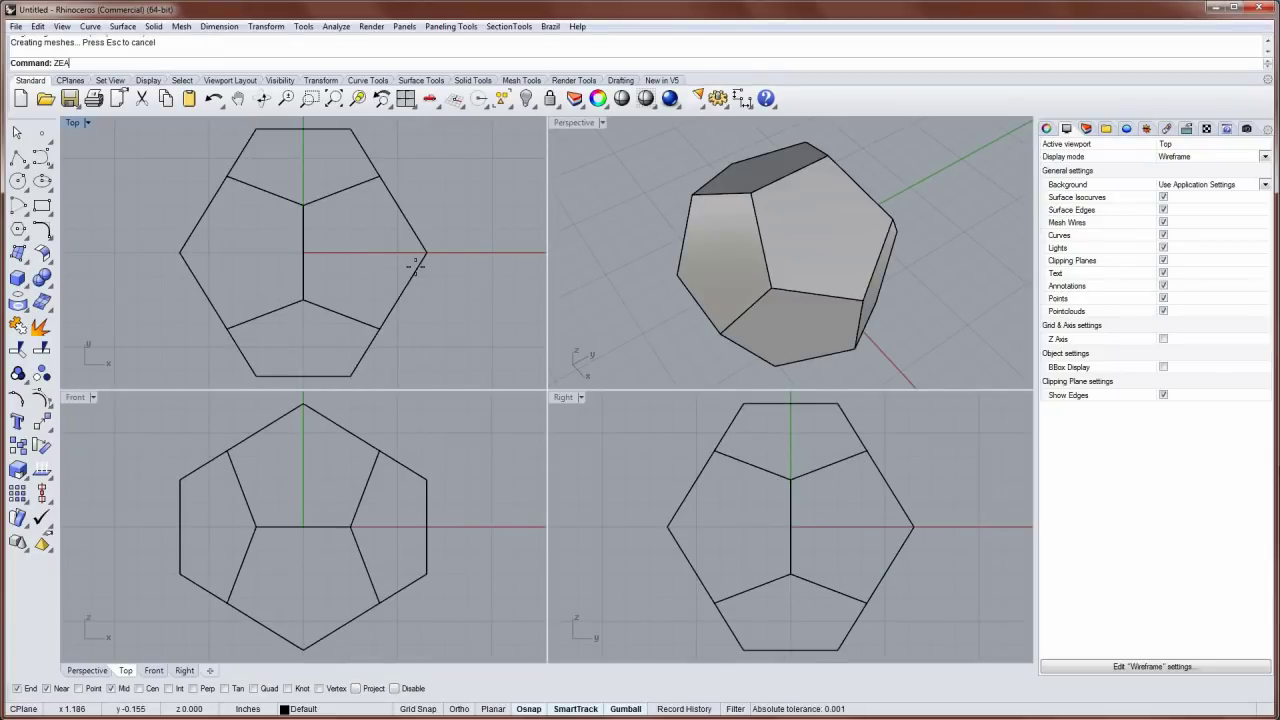
Zoom extents in all views with ZEA, orbit Perspective, and select the dodecahedron
type("ZEA")
key("Return")
mouse_move(823, 291)
right_mouse_down()
mouse_move(822, 214)
mouse_move(822, 324)
mouse_move(797, 338)
right_mouse_up()
left_click(810, 343)
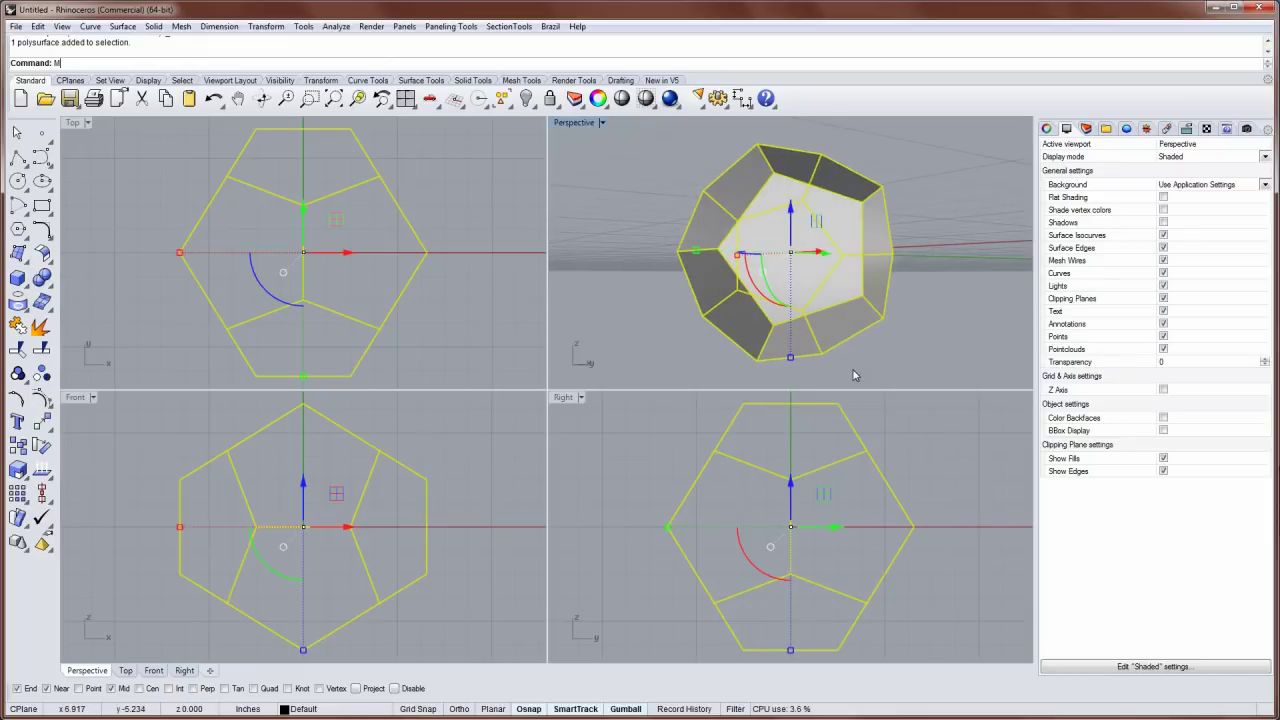
Move the dodecahedron so its bottom edge midpoint sits on the origin
type("ove")
key("Return")
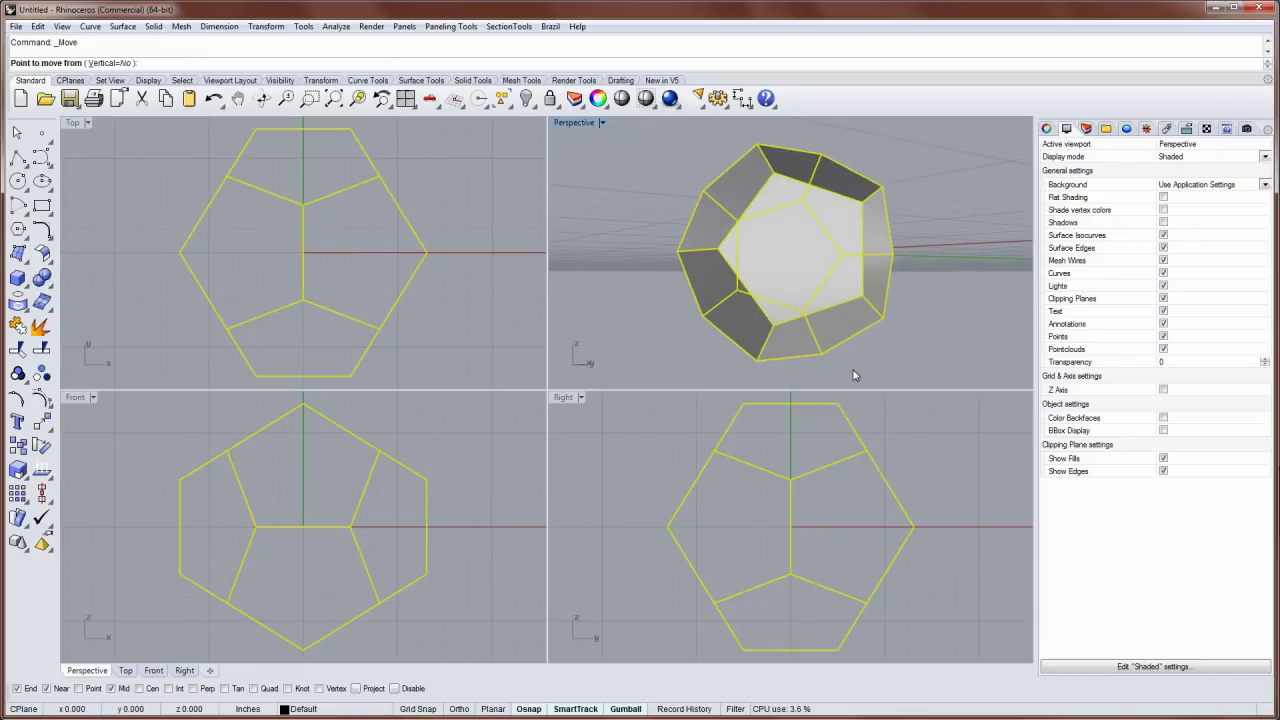
left_click(792, 358)
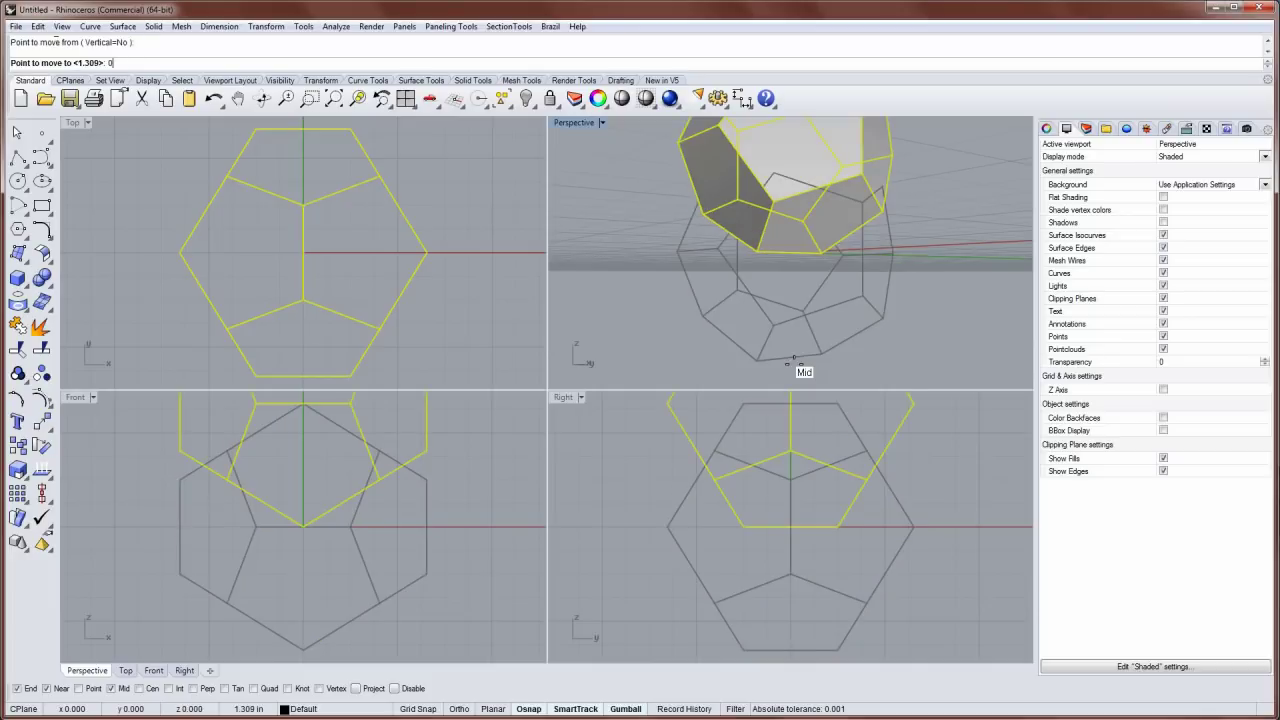
key("Return")
right_click_drag(791, 369, 635, 394)
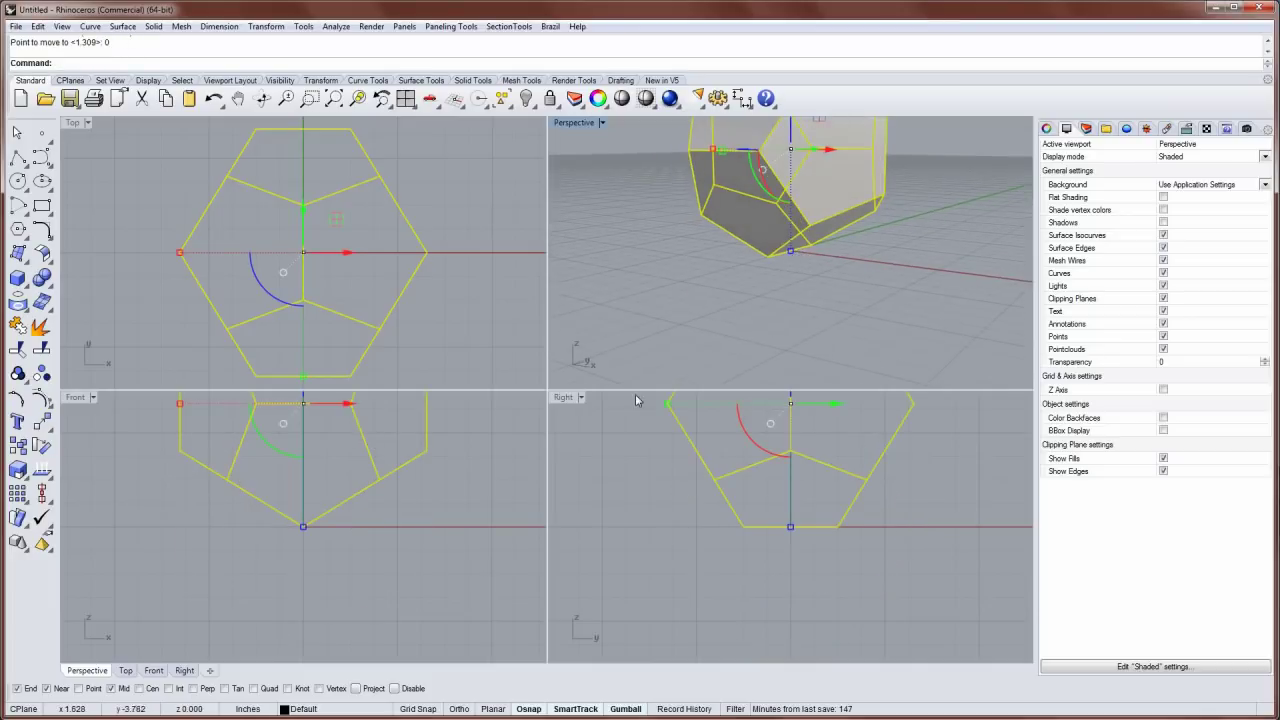
right_click_drag(470, 545, 417, 606)
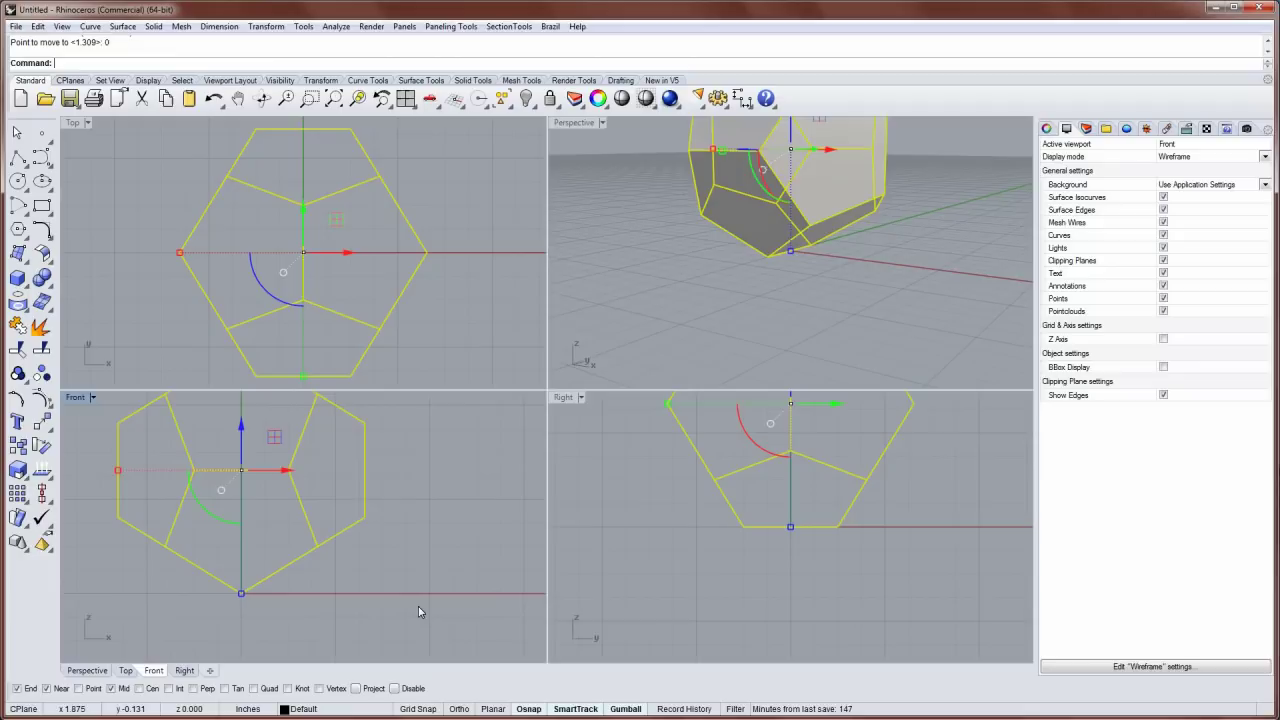
Rotate the dodecahedron about 0 in the Front view so a pentagonal face lies flat
type("Ro")
key("Return")
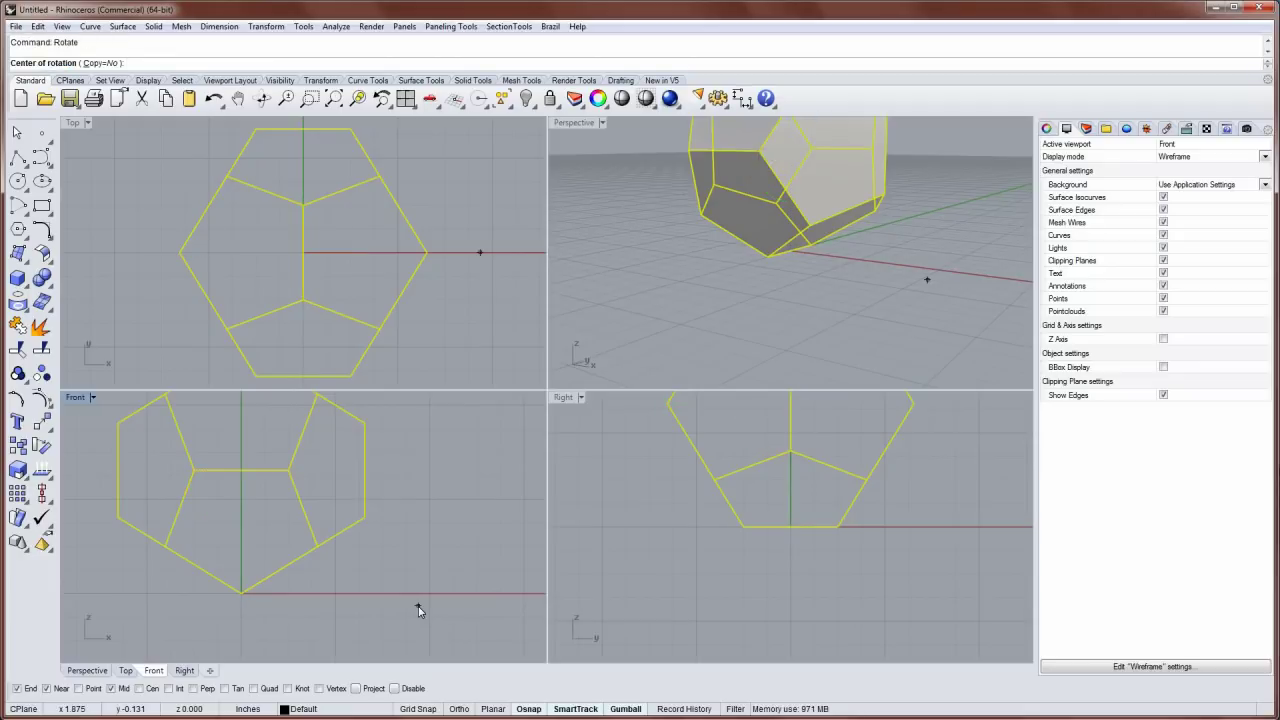
type("0")
key("Return")
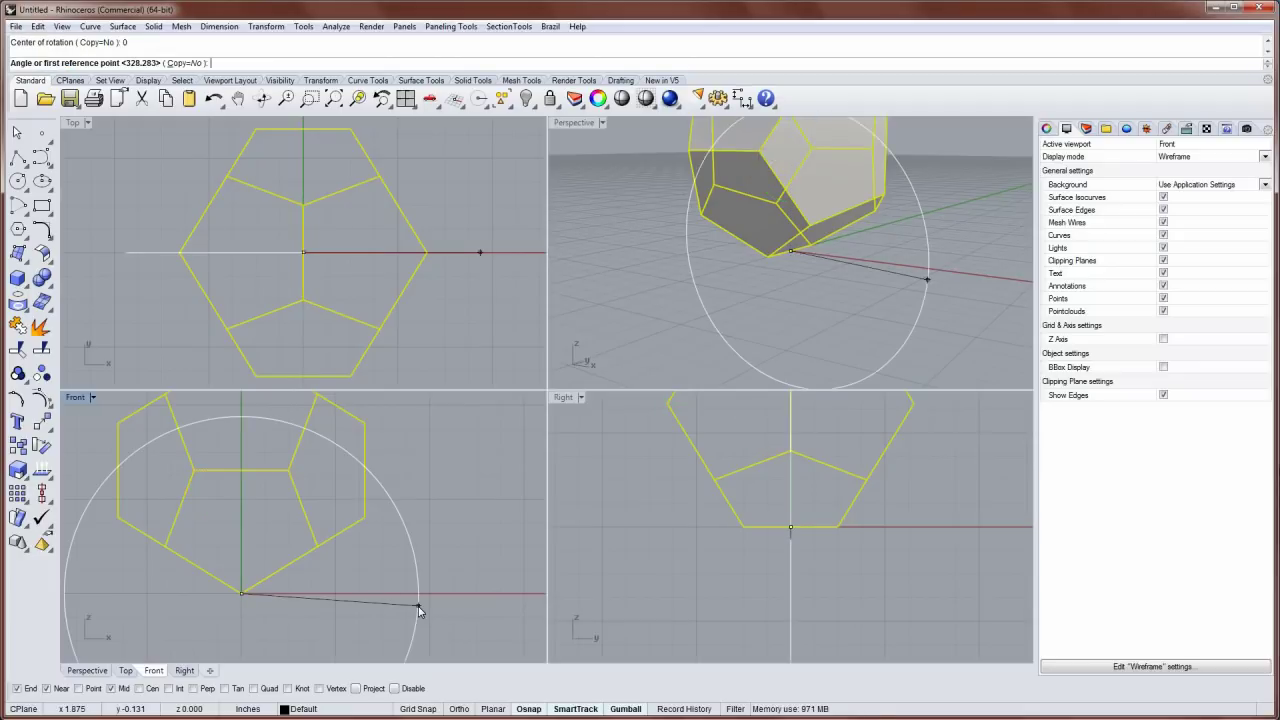
left_click(363, 514)
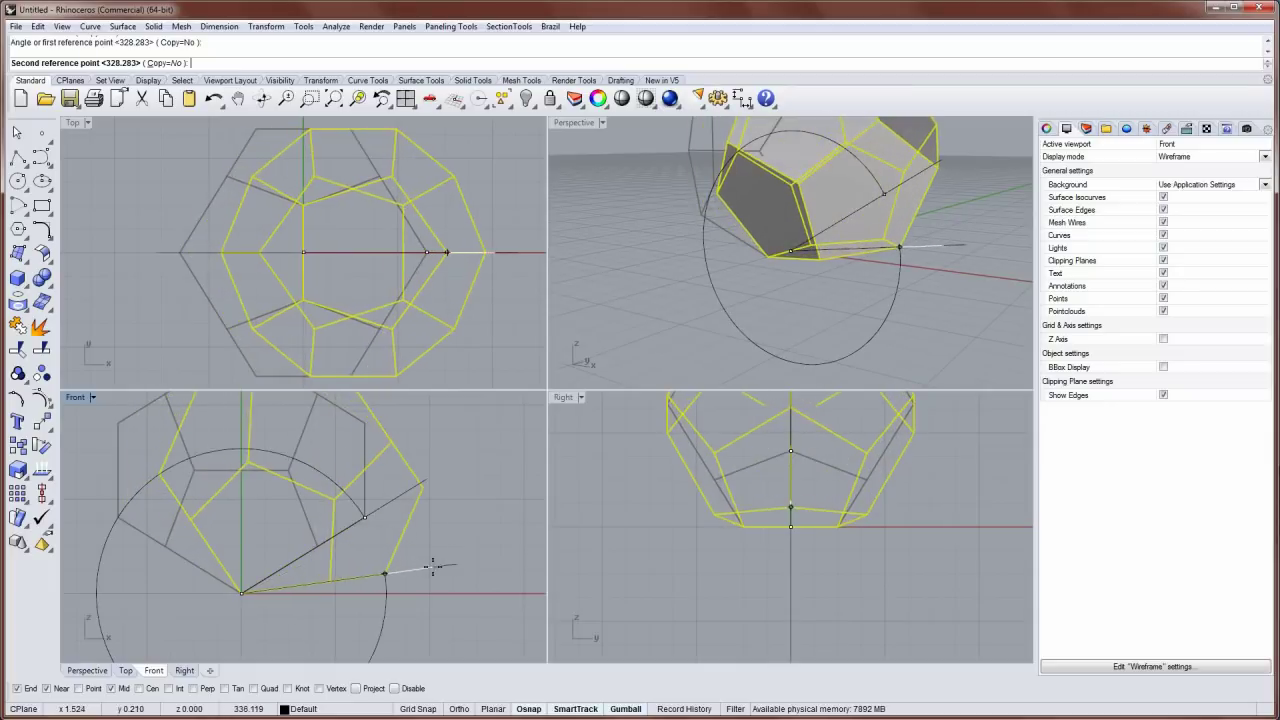
left_click(451, 591)
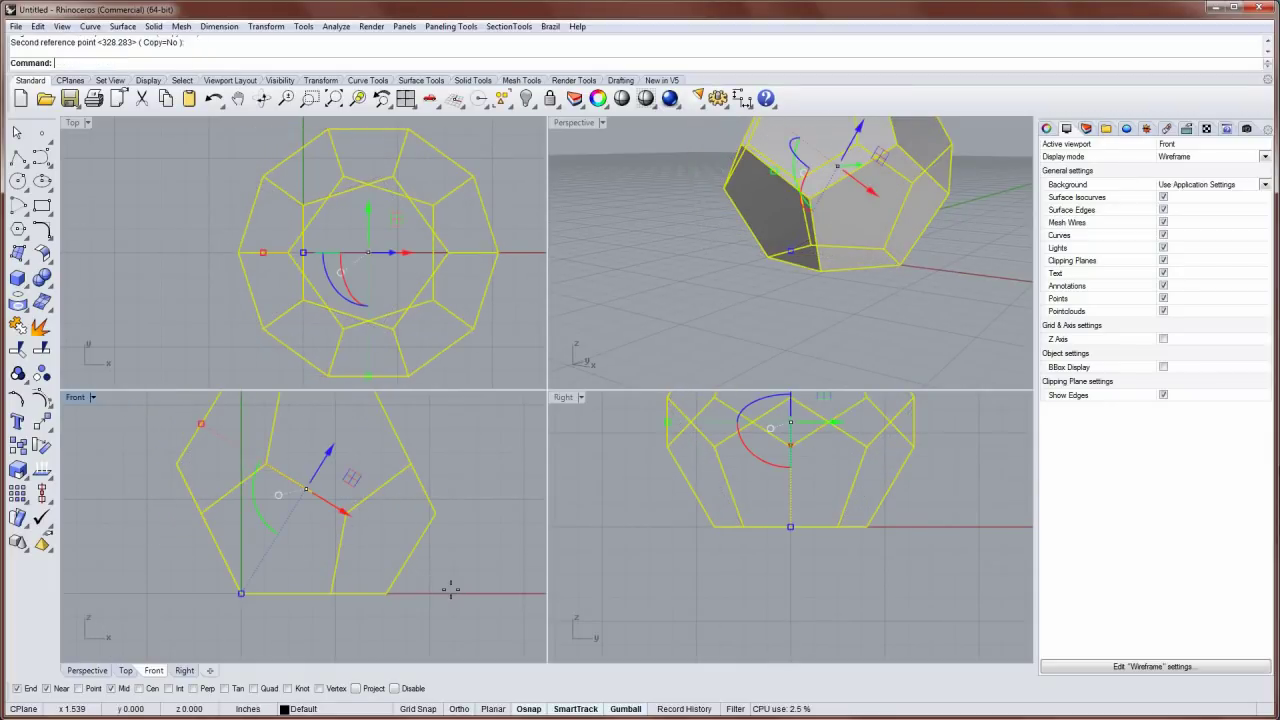
left_click(454, 561)
mouse_move(897, 218)
right_mouse_down()
mouse_move(751, 220)
mouse_move(886, 246)
right_mouse_up()
scroll(825, 320, "down", 3)
right_click_drag(825, 320, 800, 347)
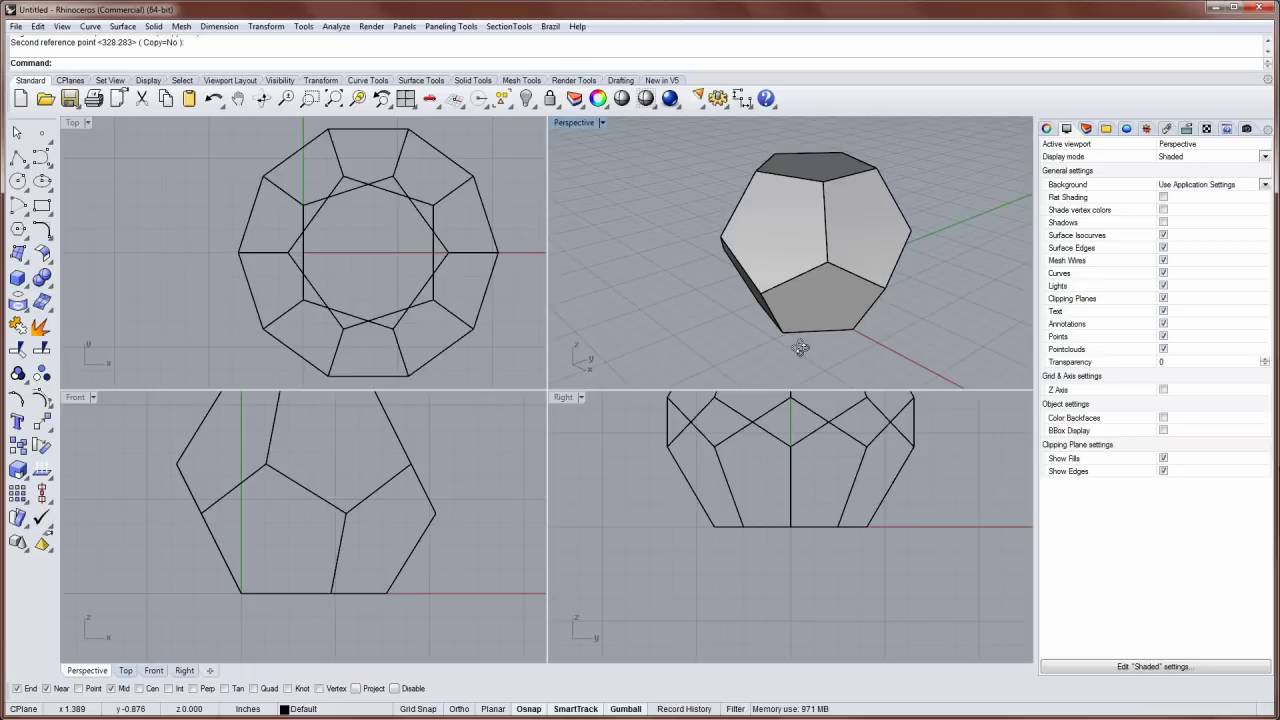
key("Return")
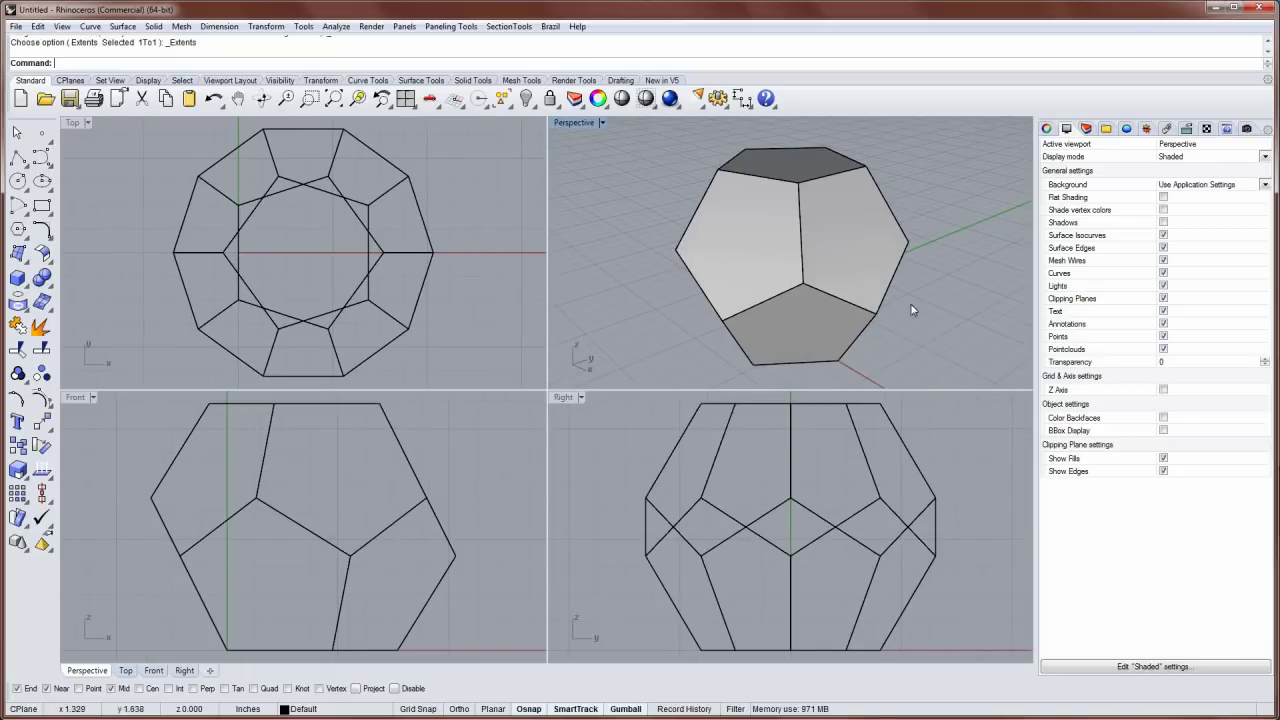
right_click_drag(910, 303, 854, 120)
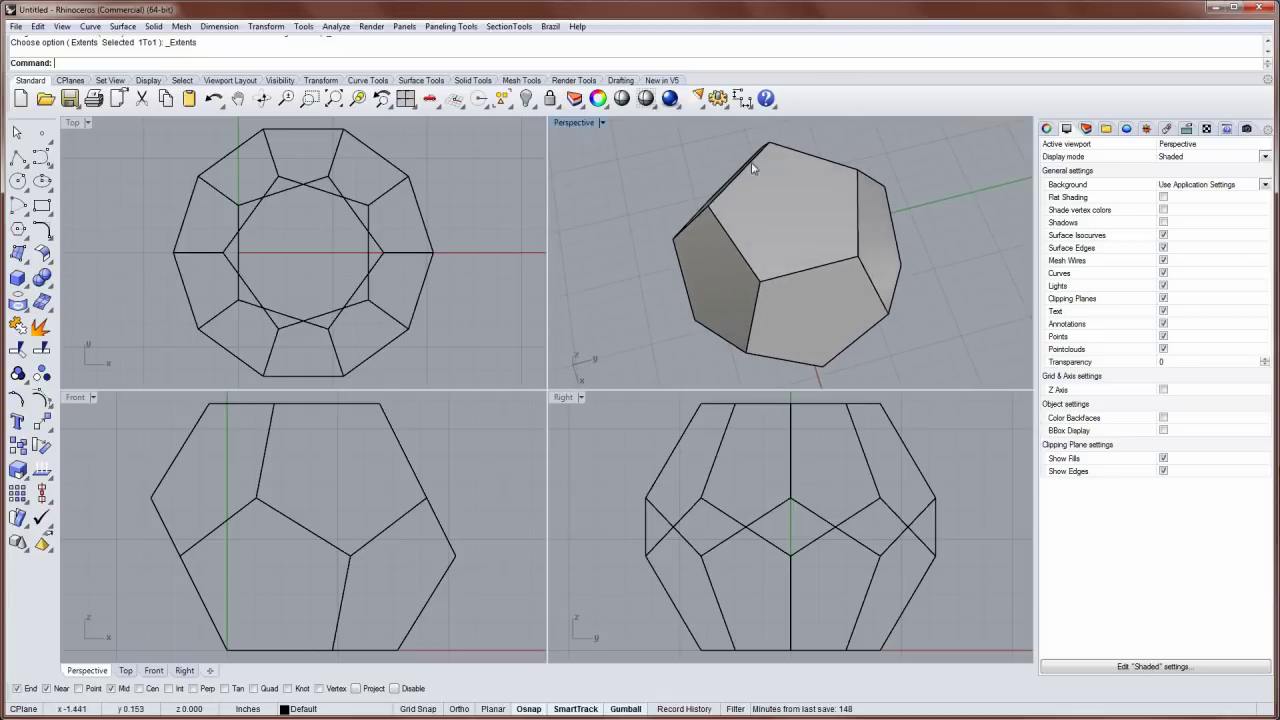
right_click_drag(822, 274, 840, 165)
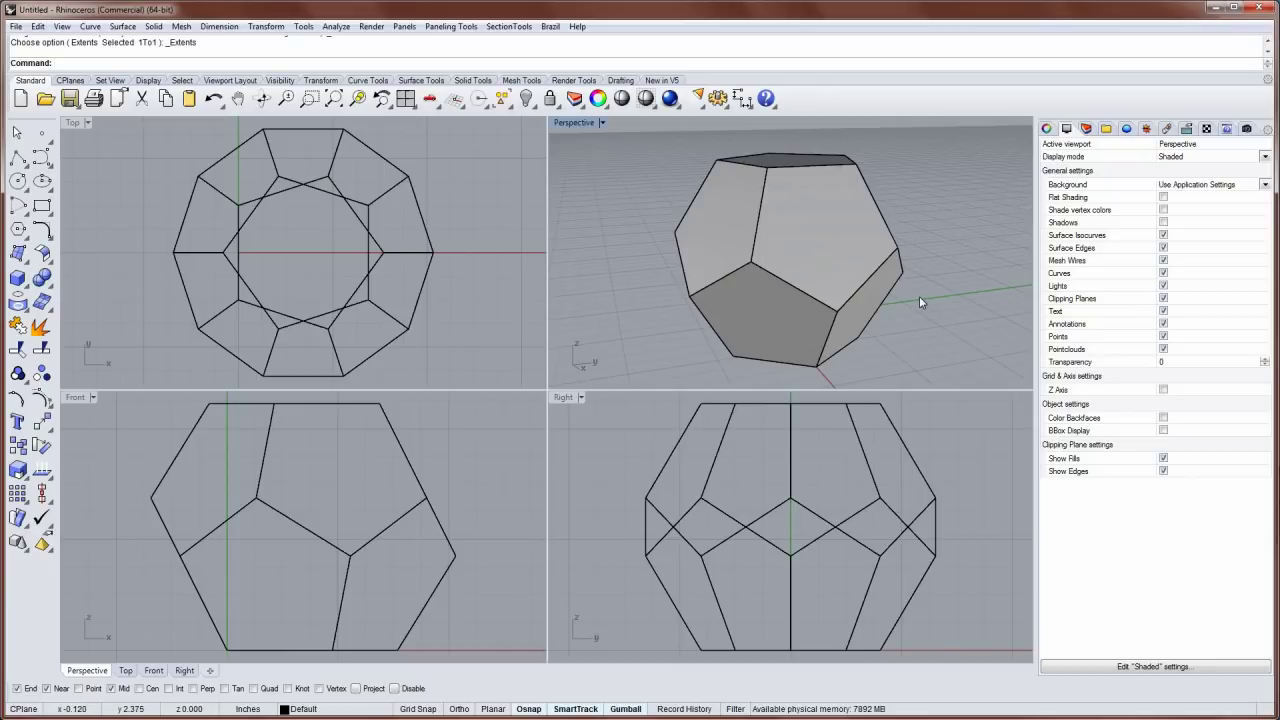
right_click_drag(919, 302, 781, 264)
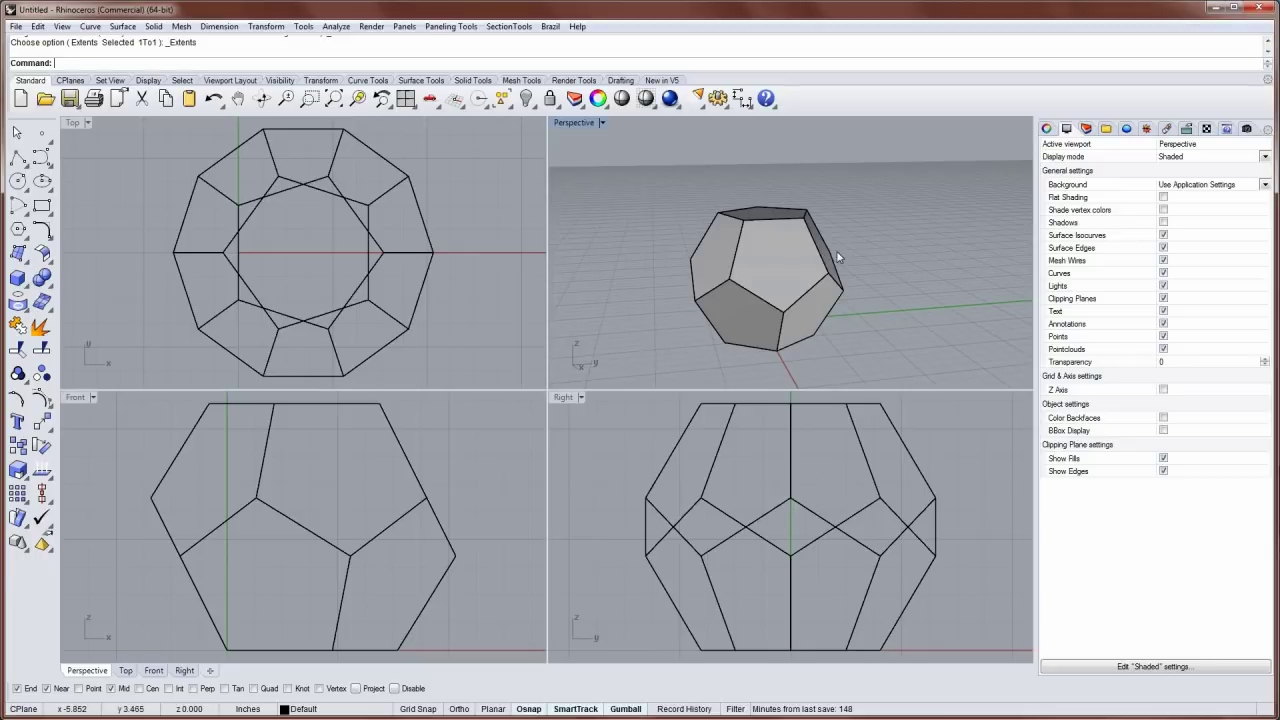
Unroll the dodecahedron with UnrollSrf into a flat strip of pentagon faces
type("rollSrf")
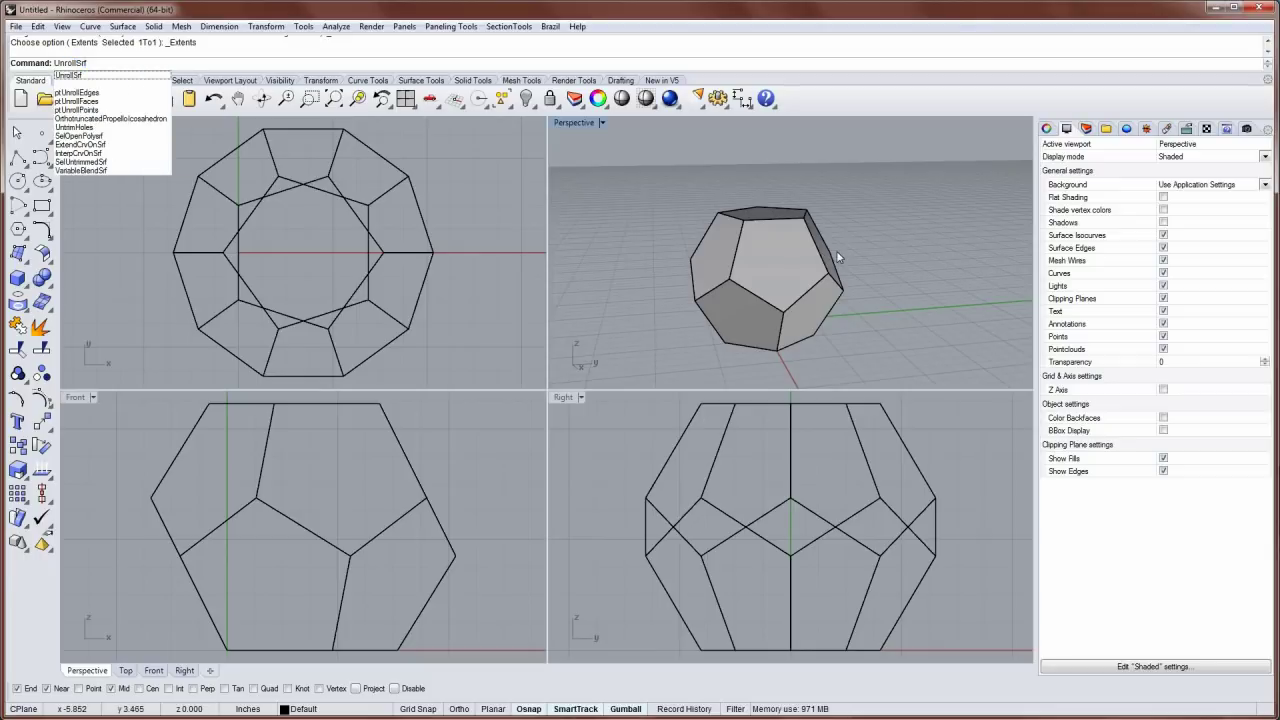
key("Return")
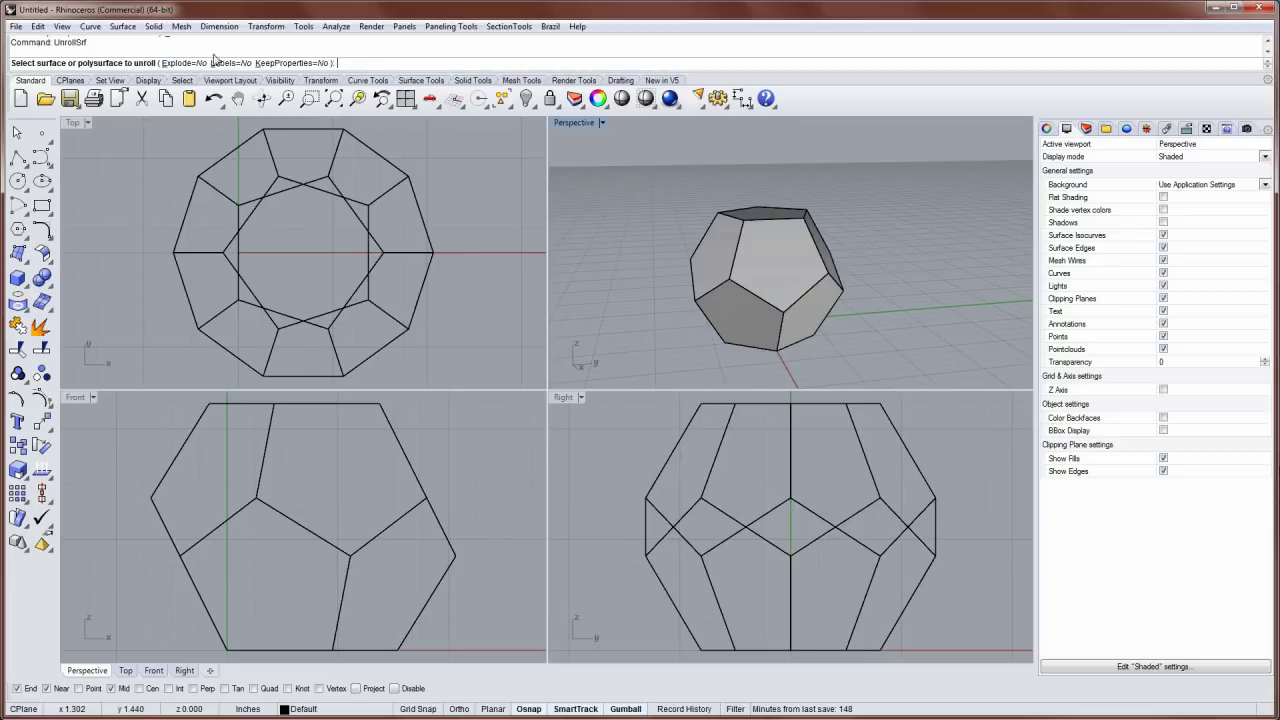
left_click(770, 271)
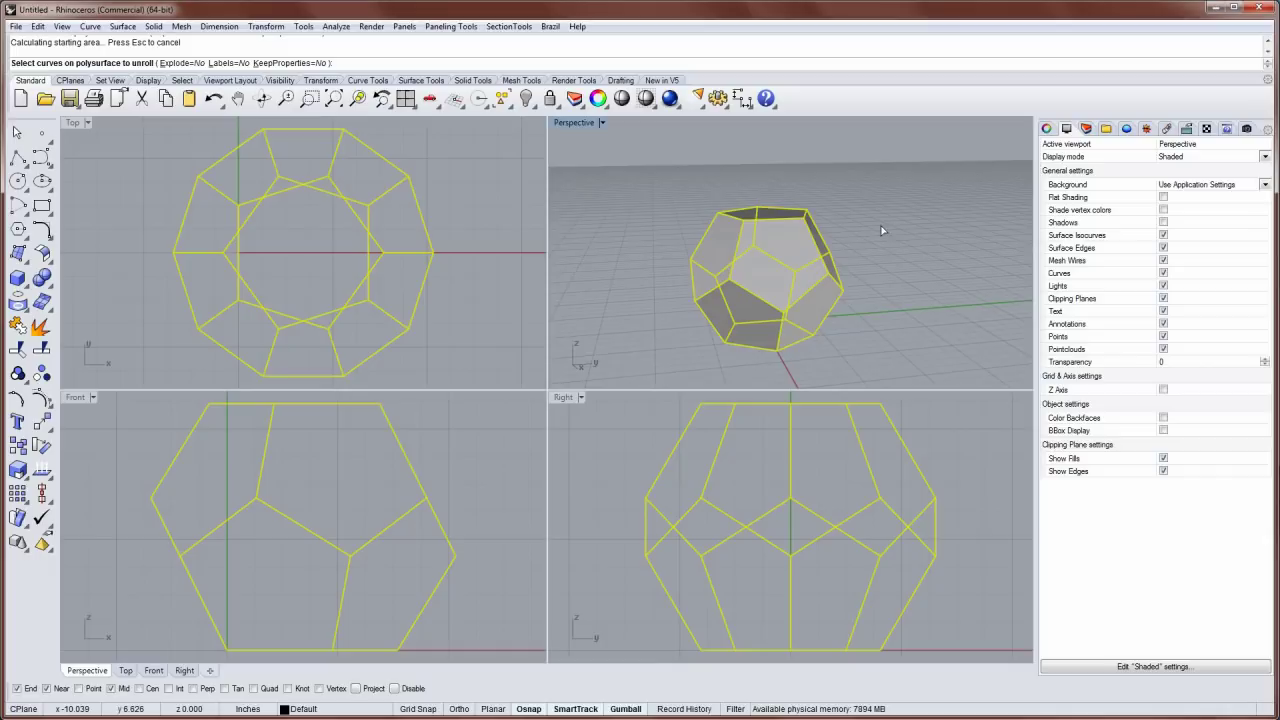
key("Return")
scroll(884, 260, "down", 5)
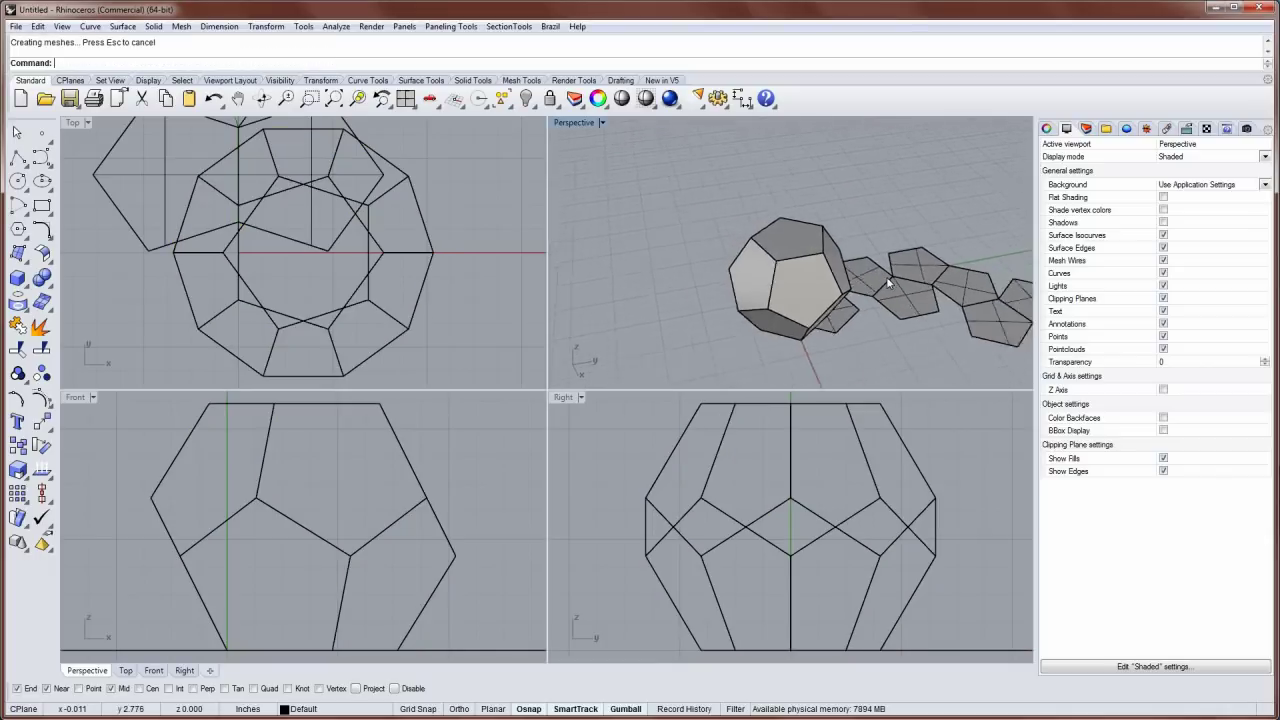
right_click_drag(858, 279, 795, 279, "shift")
Maximize Perspective and drag the unrolled faces toward the lower right with the gumball
double_click(567, 123)
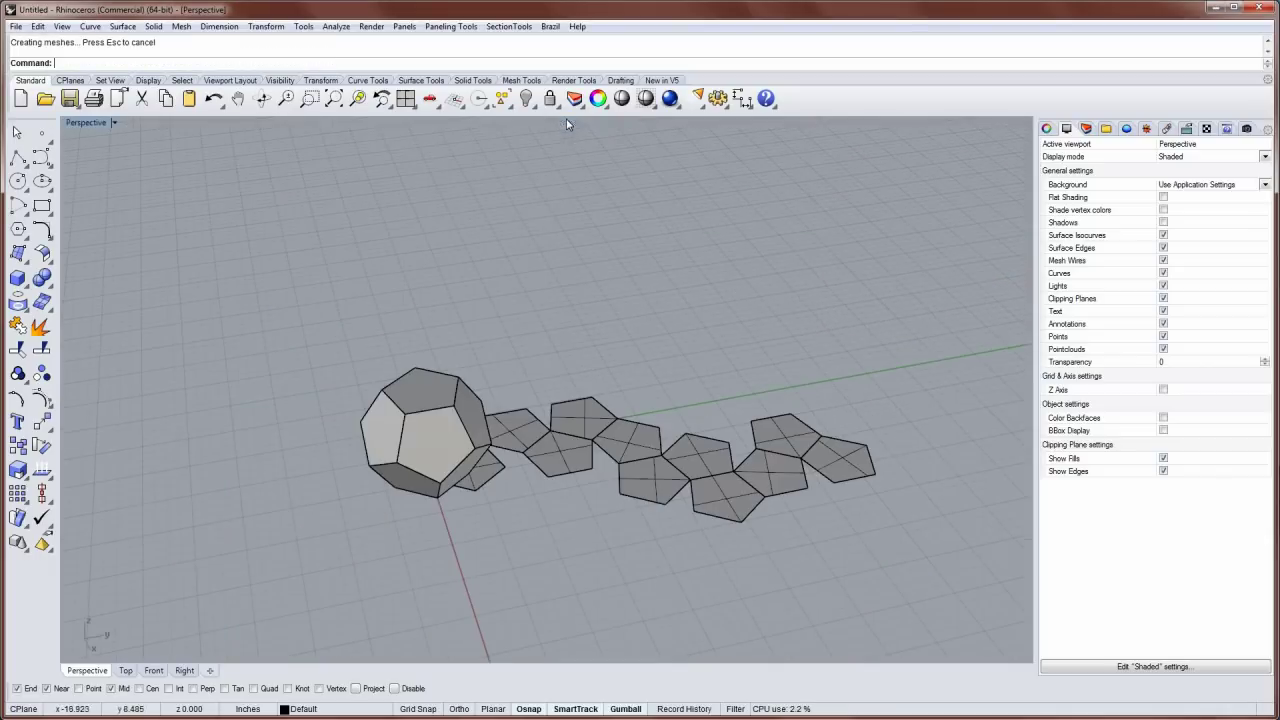
right_click_drag(600, 320, 645, 395)
left_click(643, 400)
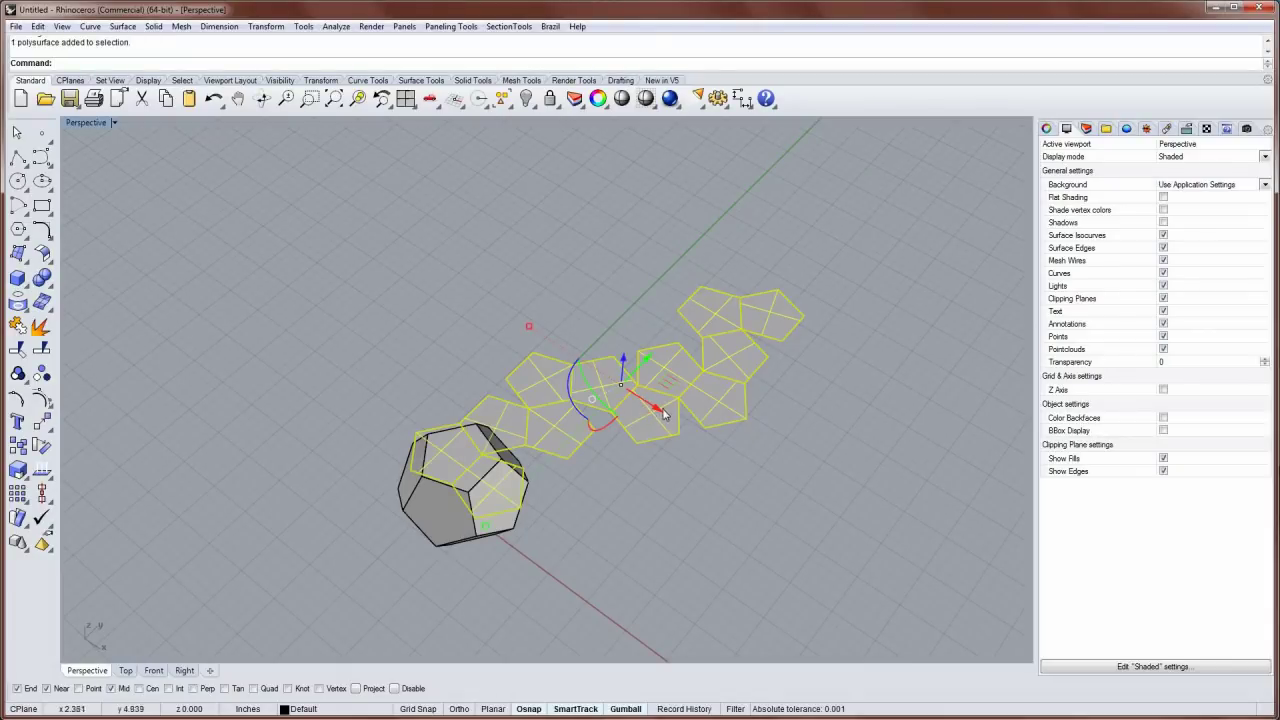
left_click_drag(664, 414, 834, 514)
key("Escape")
Drag the pentagon strip further away from the dodecahedron
right_click_drag(804, 445, 506, 443, "shift")
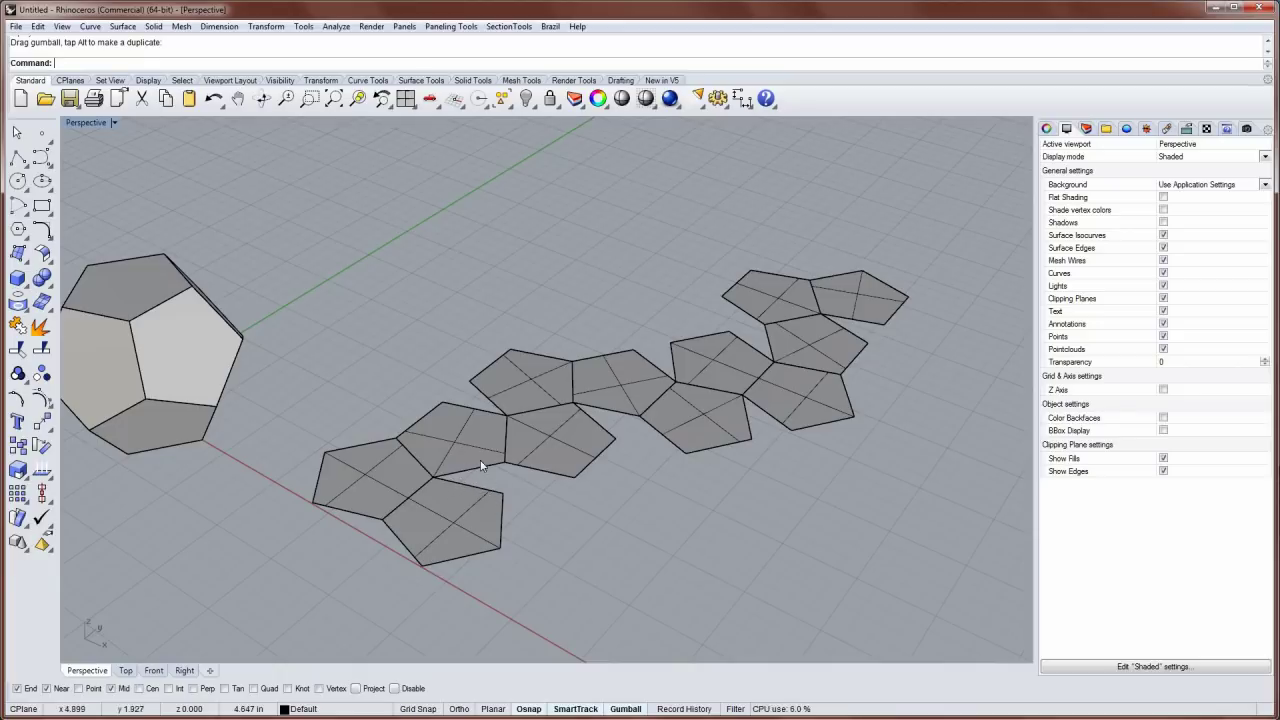
right_click_drag(589, 493, 568, 446)
scroll(568, 446, "down", 4)
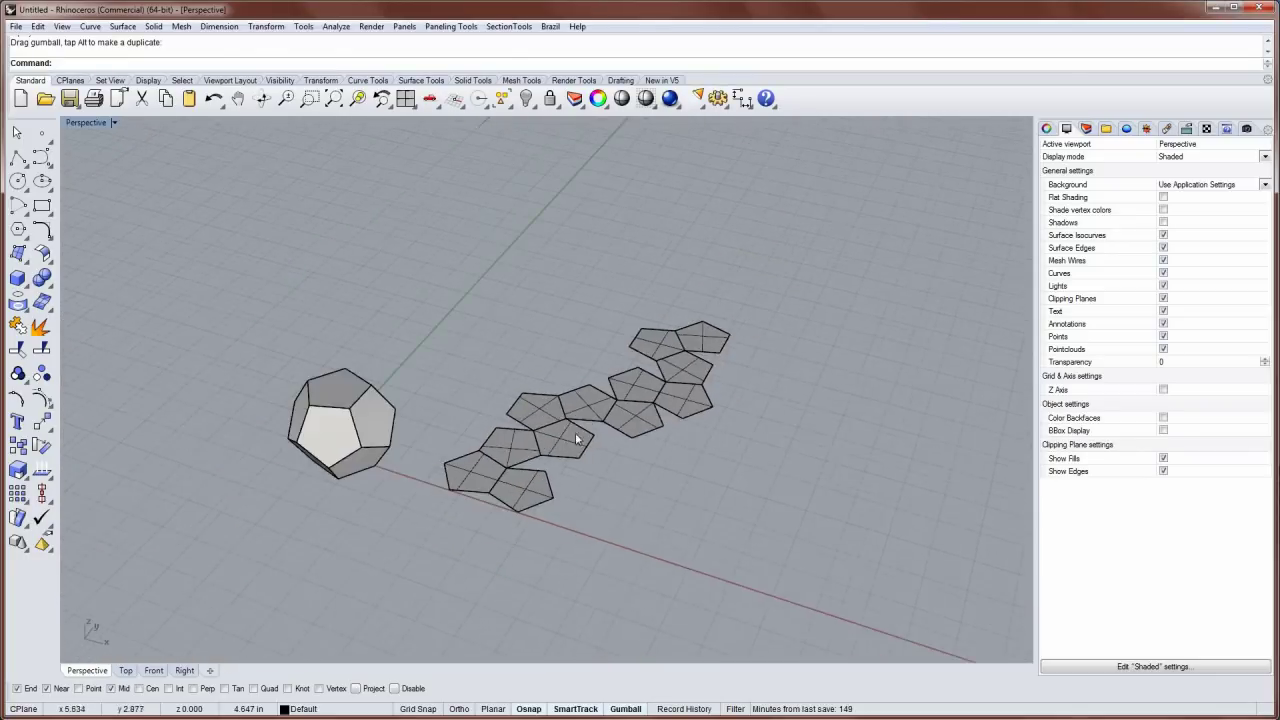
left_click(610, 405)
left_click_drag(632, 413, 741, 282)
key("alt")
left_click(614, 281)
Orbit Perspective until a dodecahedron pentagon face points at the camera
right_click_drag(614, 281, 355, 378)
scroll(290, 405, "up", 5)
right_click_drag(290, 405, 489, 365)
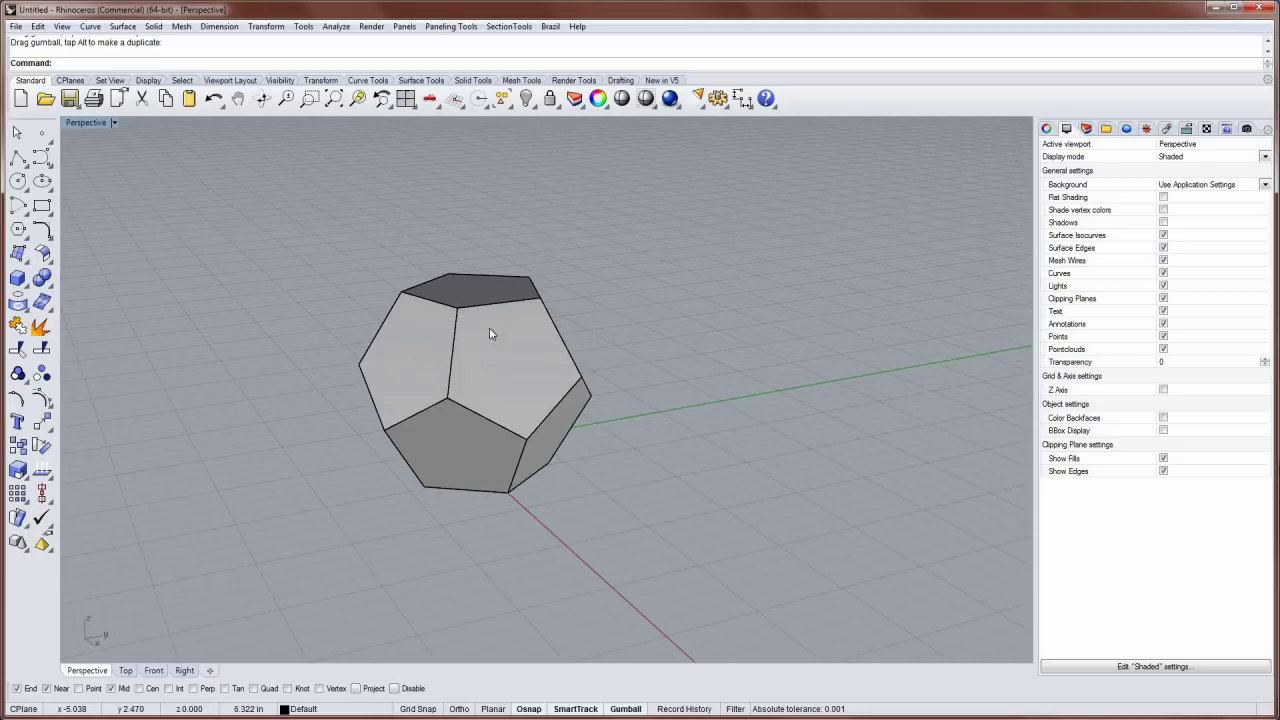
right_click_drag(489, 328, 457, 326)
scroll(457, 326, "up", 3)
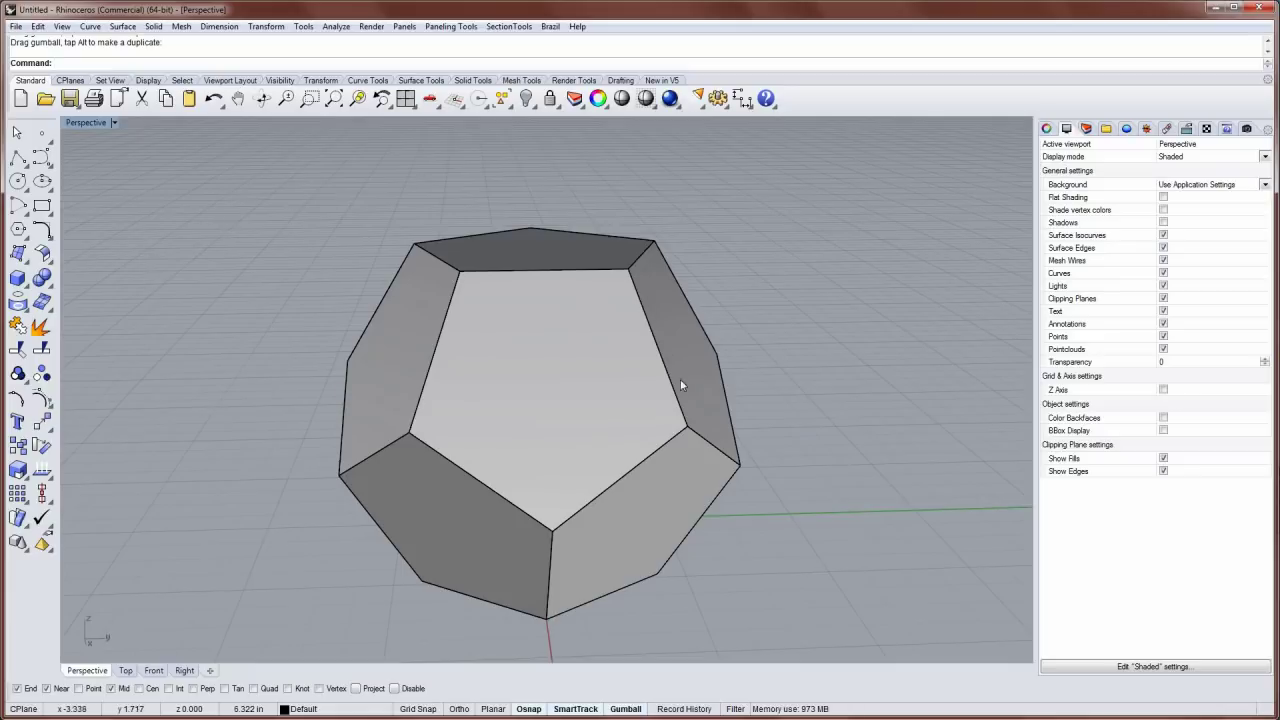
Restore four views and UnjoinEdge the dodecahedron's middle-band edges, leaving one edge joined
double_click(99, 126)
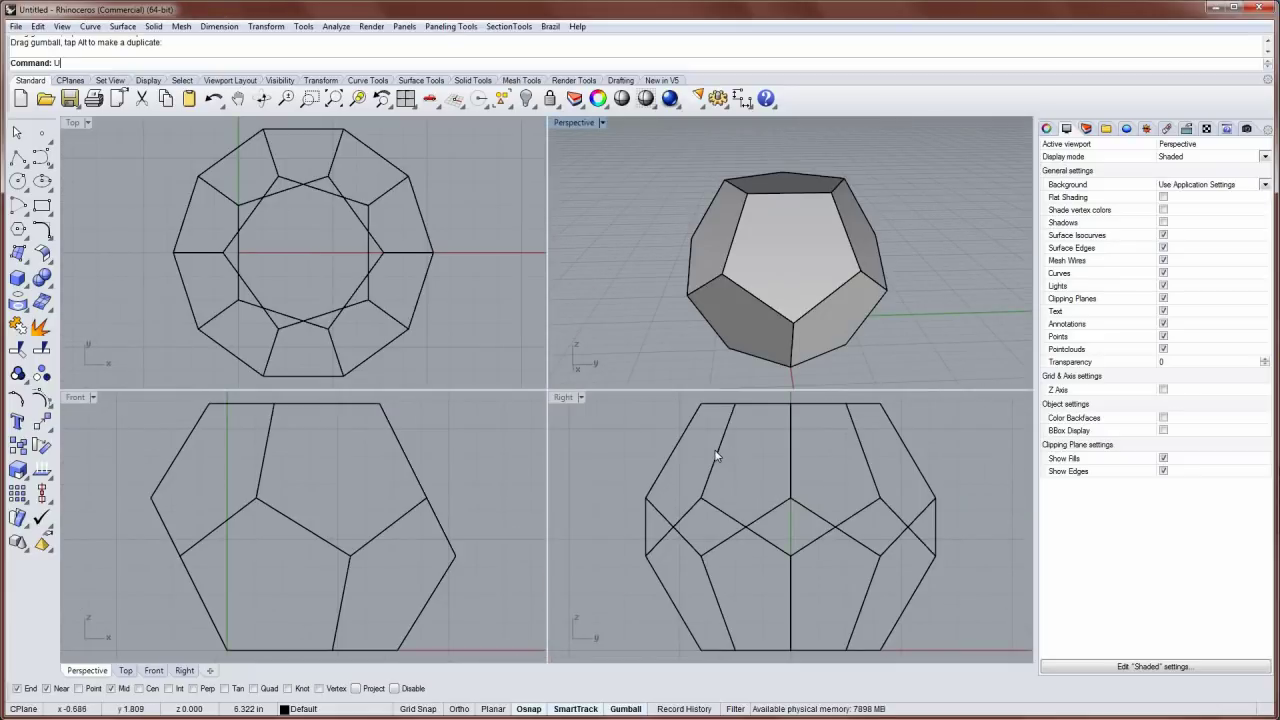
type("UnjoinEdge")
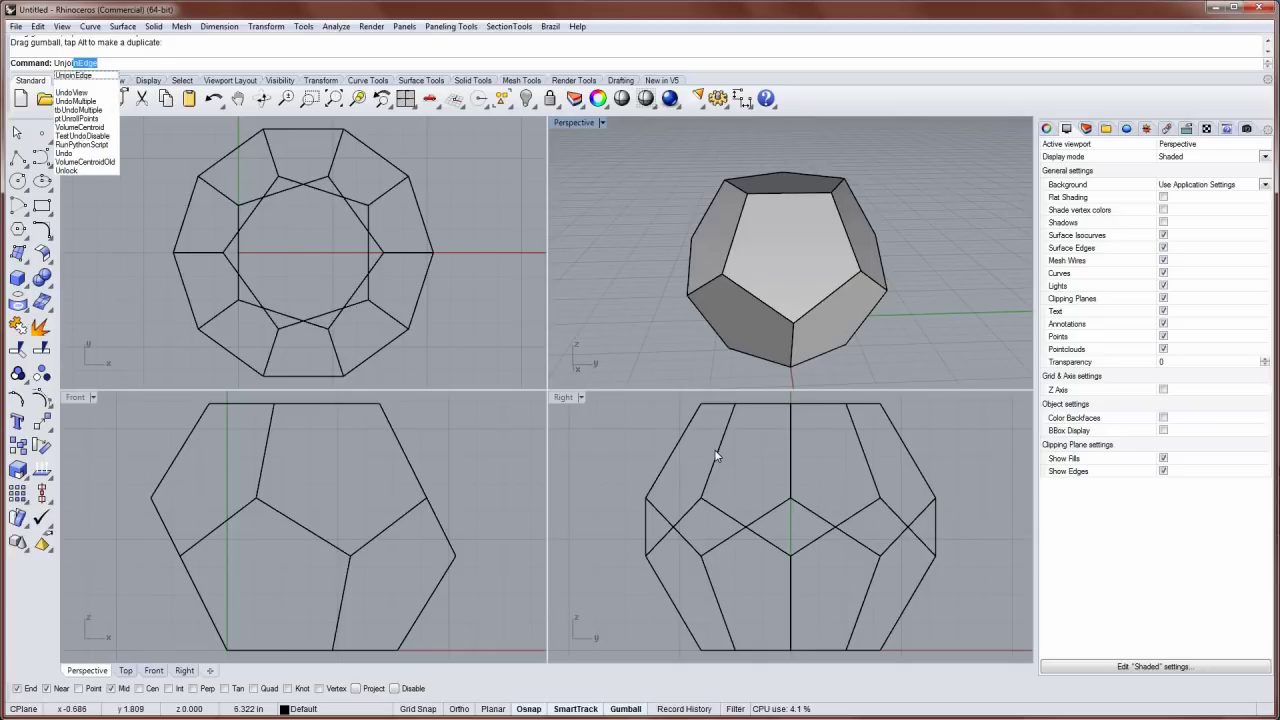
key("Return")
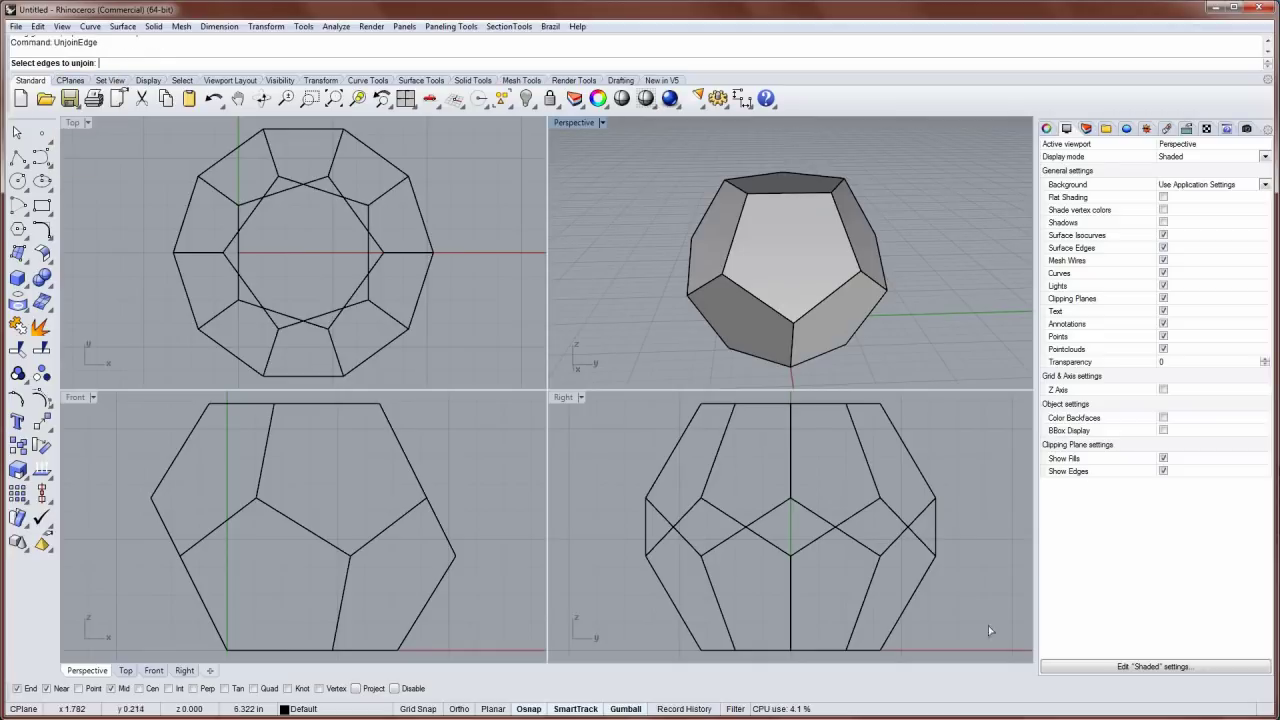
left_click_drag(993, 595, 923, 541)
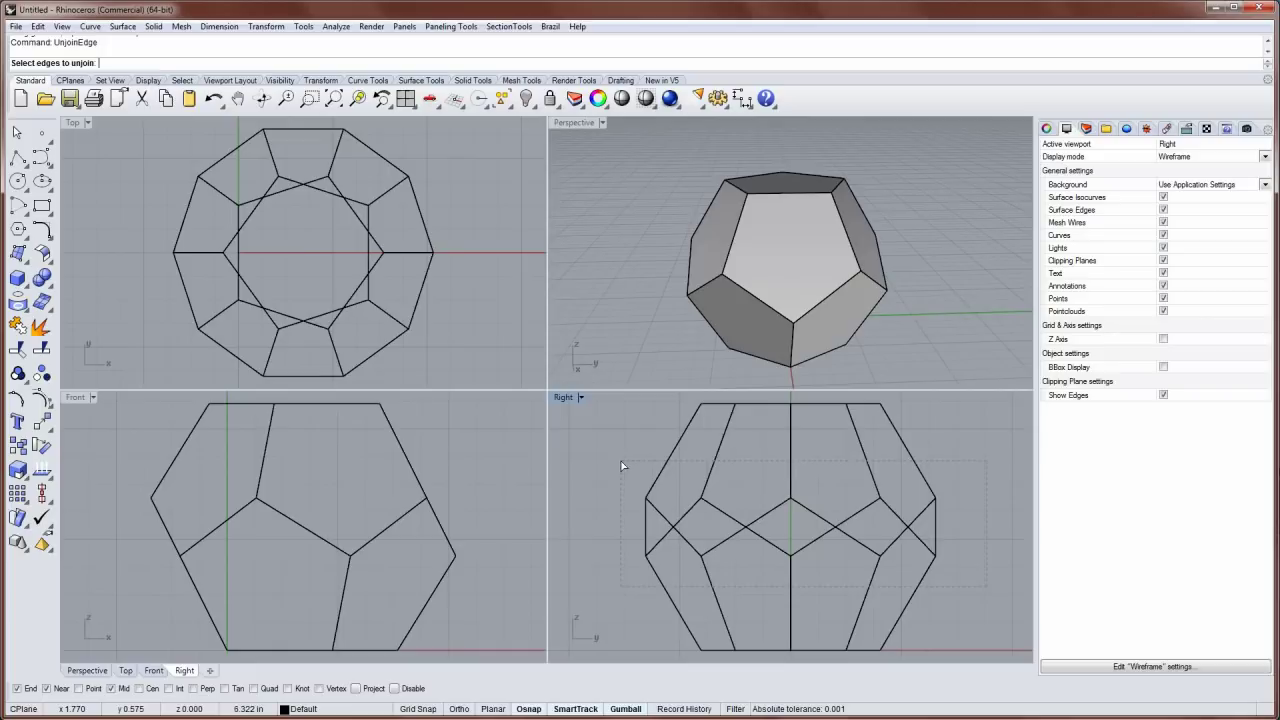
left_click_drag(621, 466, 619, 462)
right_click_drag(680, 263, 777, 272)
left_click(765, 302)
key("Return")
Unroll the split dodecahedron again with UnrollSrf from the recent commands
left_click(773, 241)
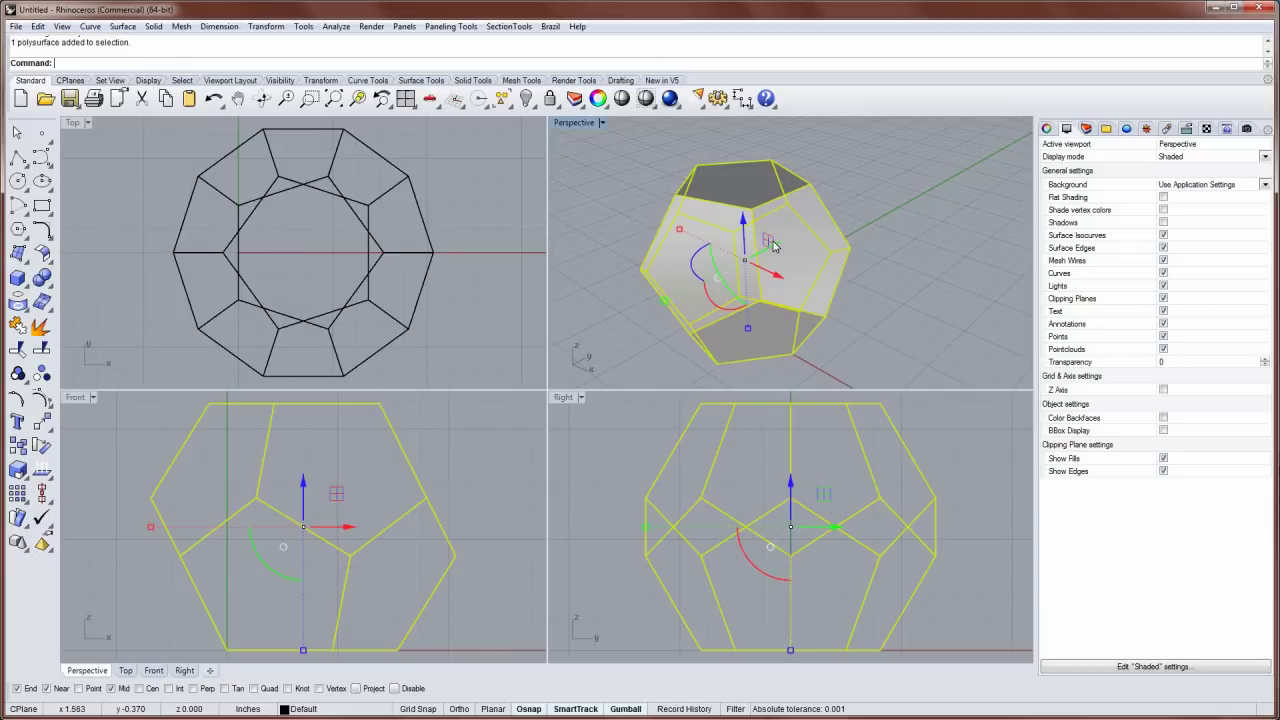
right_click(648, 68)
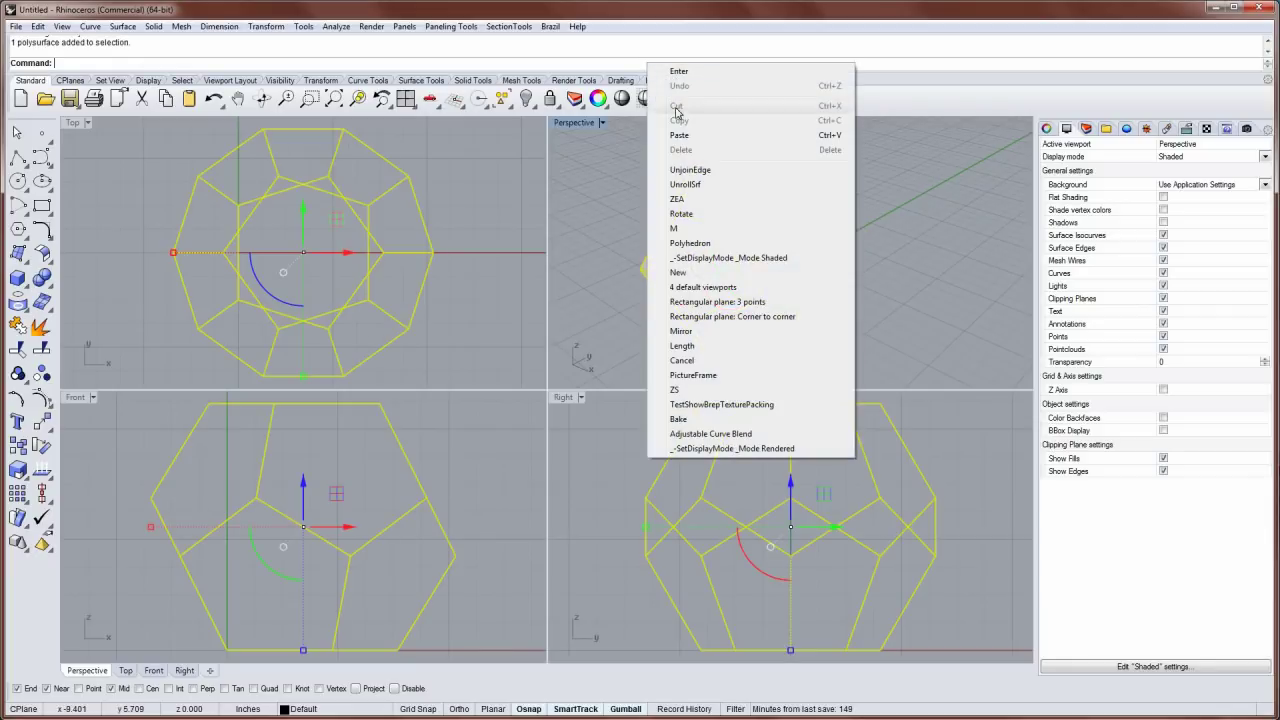
left_click(686, 184)
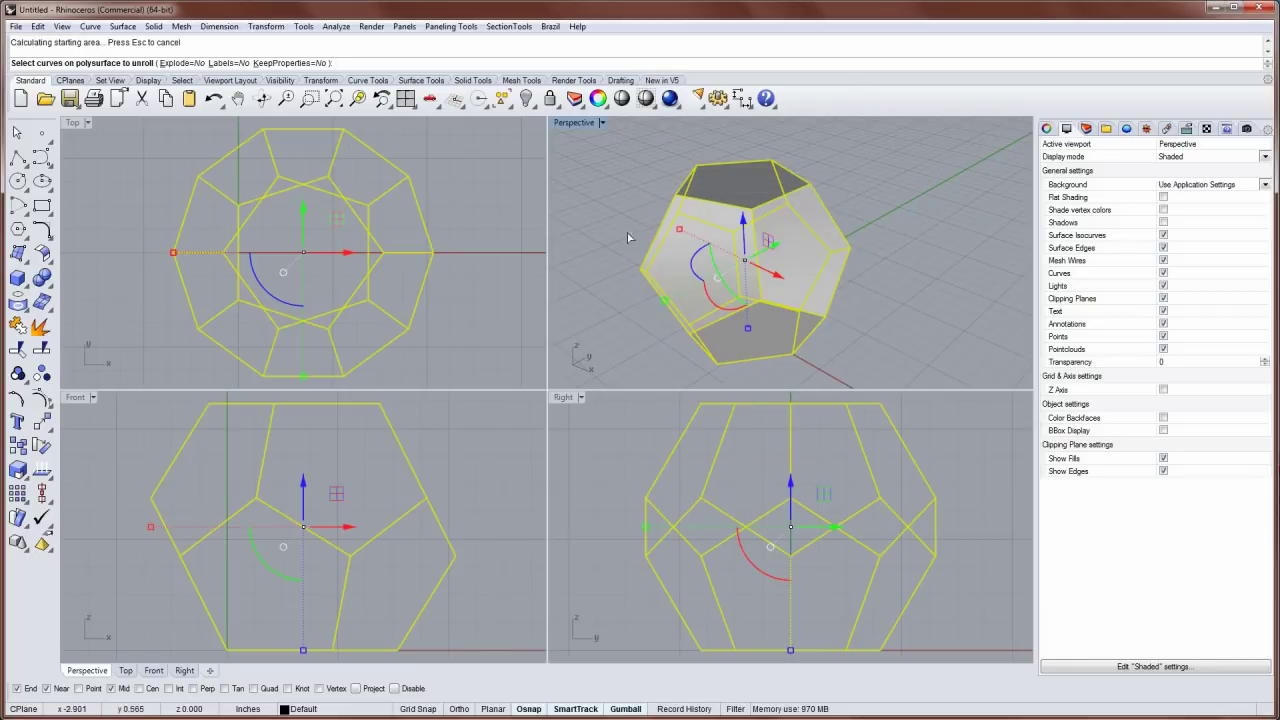
key("Return")
Move the new twelve-pentagon net away from the dodecahedron in the maximized Perspective view
scroll(680, 252, "down", 2)
right_click_drag(679, 252, 600, 200)
double_click(573, 123)
scroll(567, 125, "down", 3)
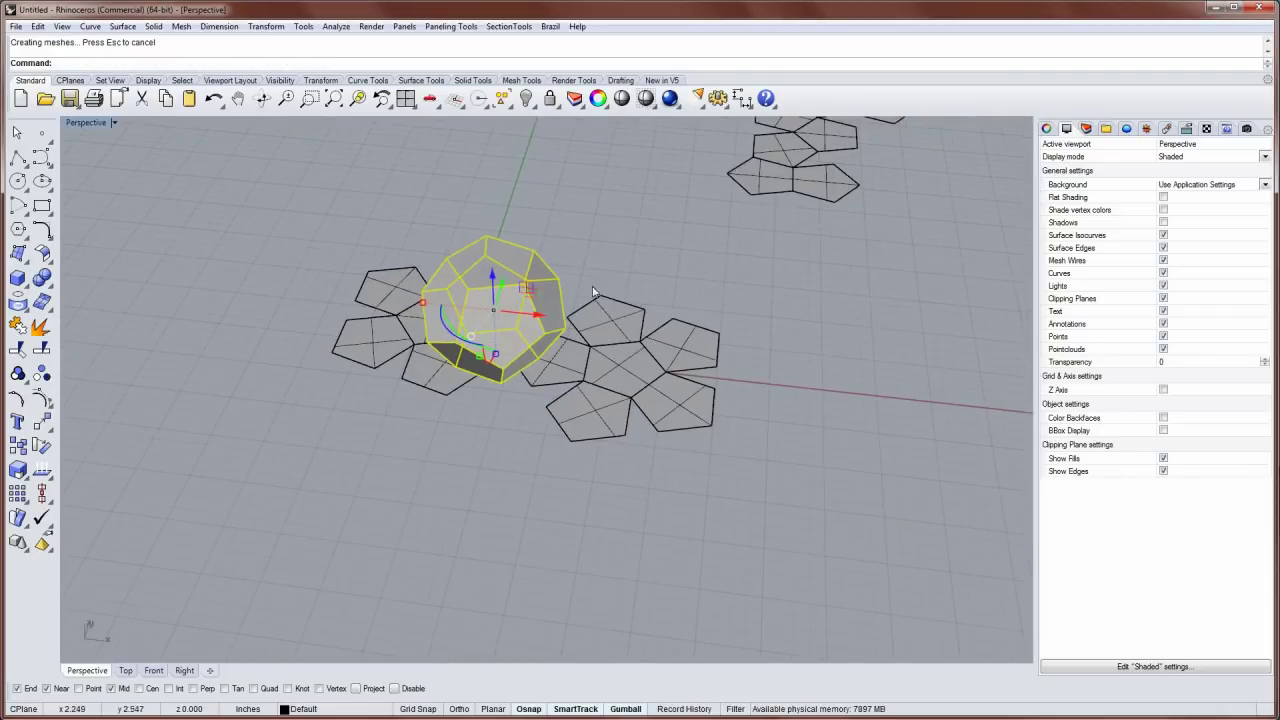
right_click_drag(560, 420, 654, 463)
left_click(612, 474)
left_click_drag(612, 474, 355, 212)
right_click_drag(400, 265, 535, 538)
scroll(250, 455, "up", 5)
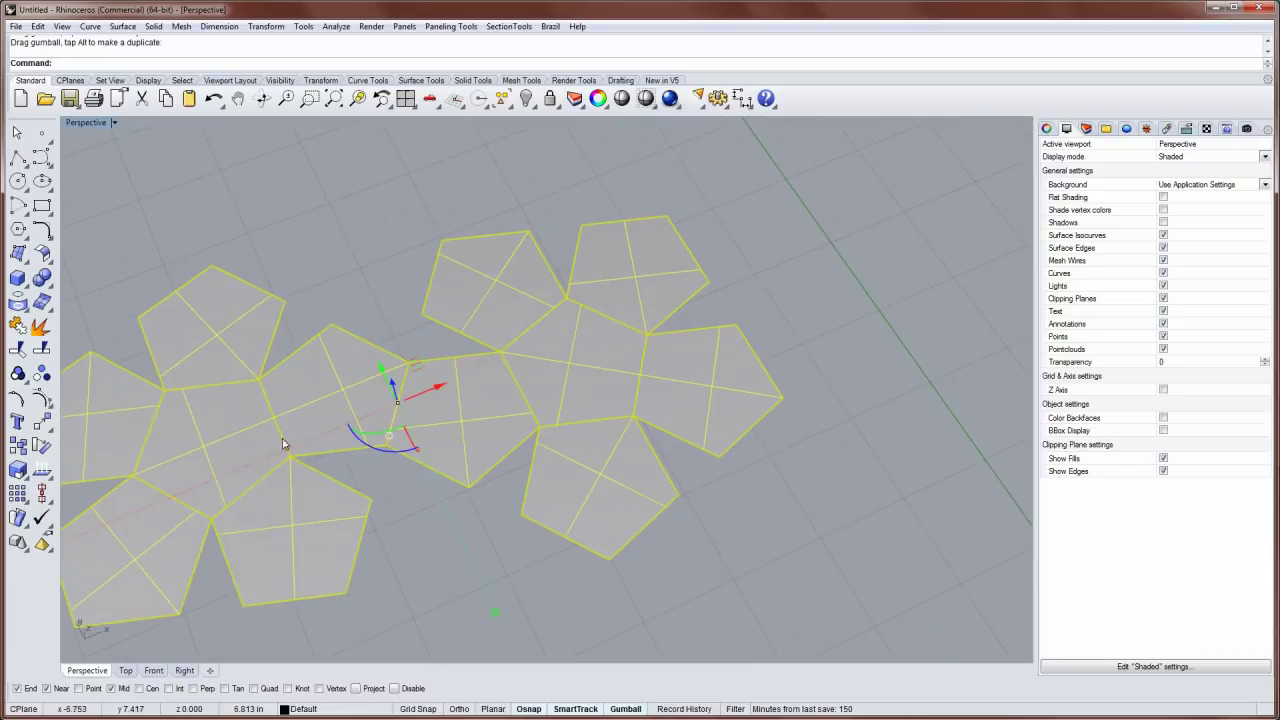
right_click_drag(283, 443, 460, 423)
left_click(489, 330)
right_click_drag(489, 330, 479, 292)
Zoom to the net with ZS and turn off Surface Isocurves in Shaded display
left_click(460, 357)
type("ZS")
key("Return")
key("Escape")
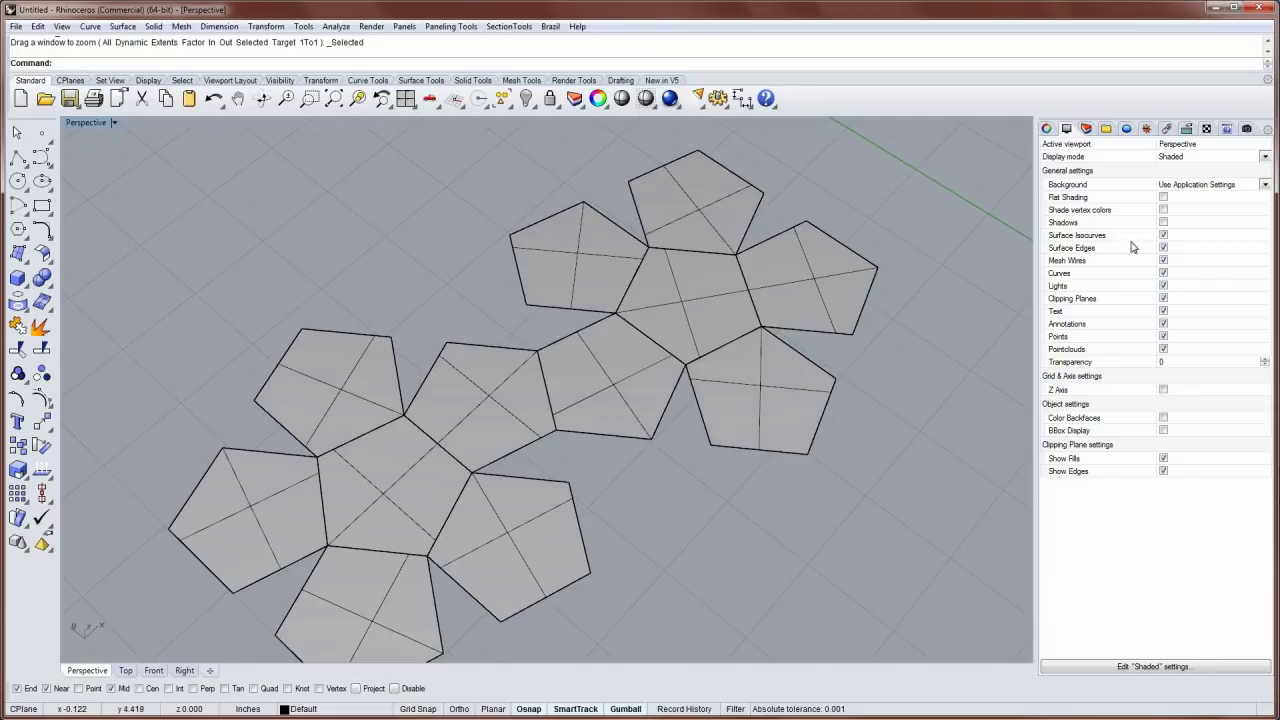
left_click(1163, 235)
right_click_drag(707, 265, 617, 278)
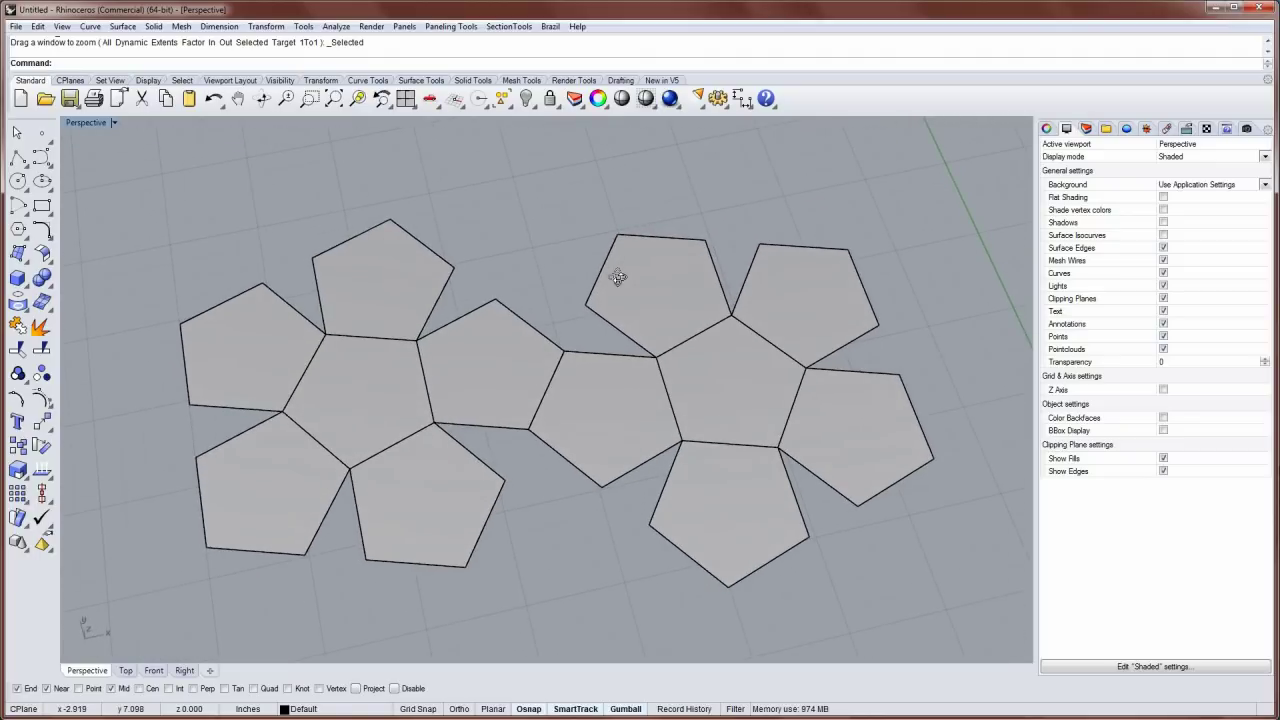
key("Escape")
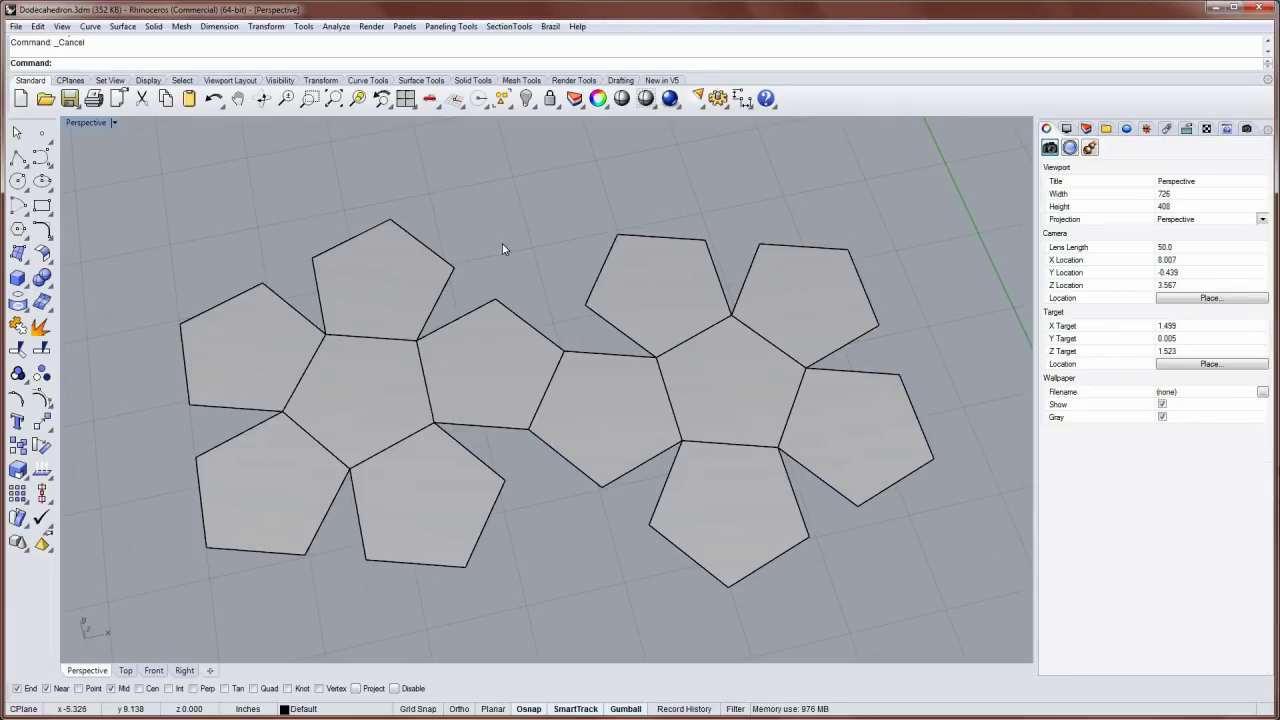
Create a portrait 8.5 × 11 inch layout named Page 1
type("layout")
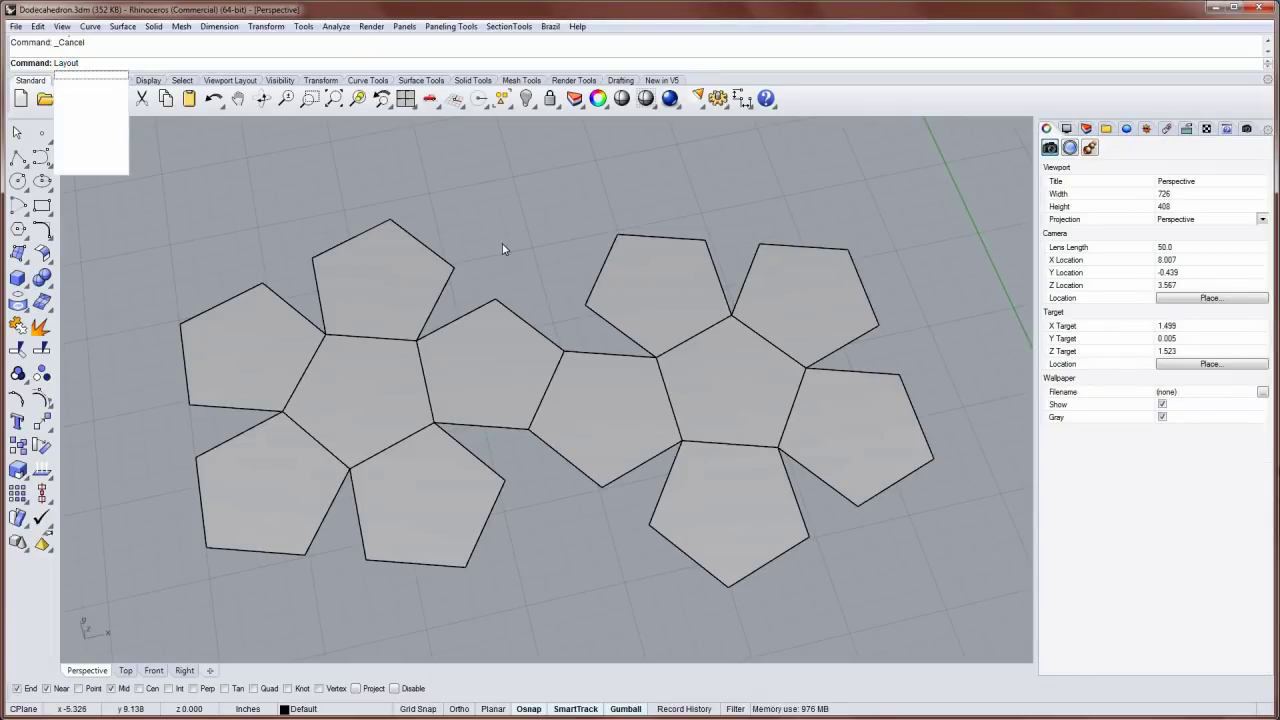
key("Return")
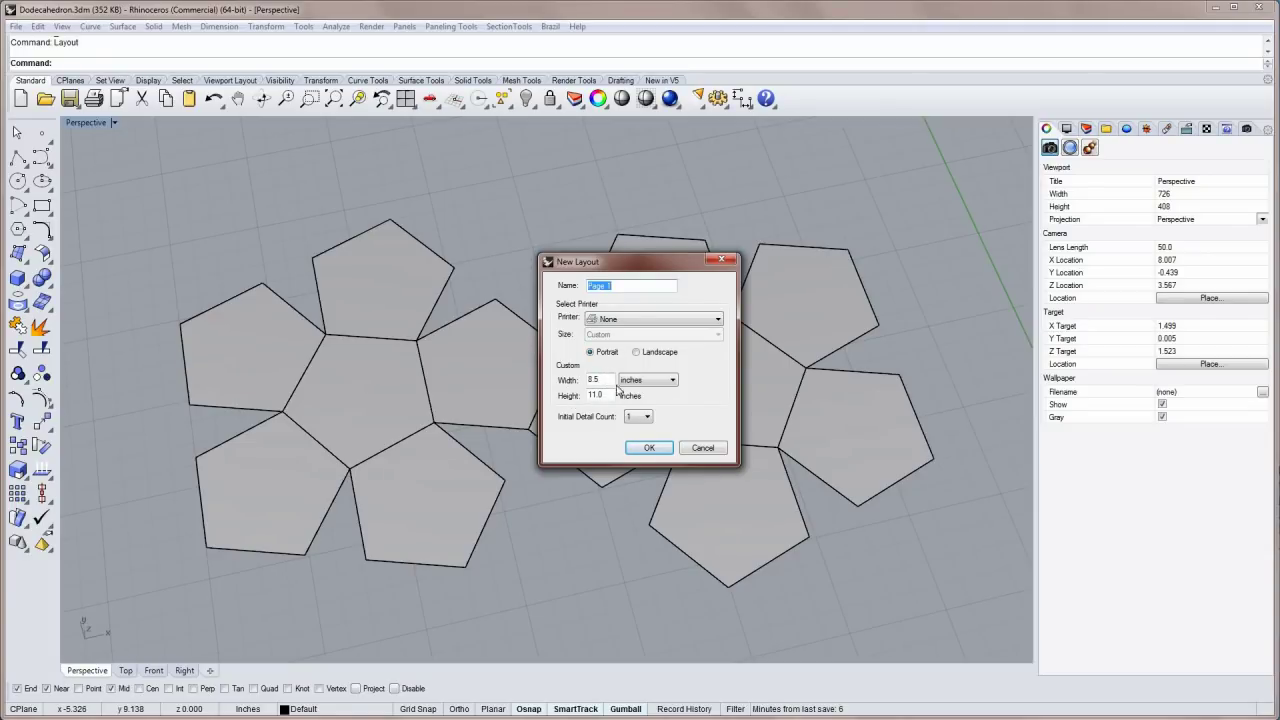
left_click(651, 449)
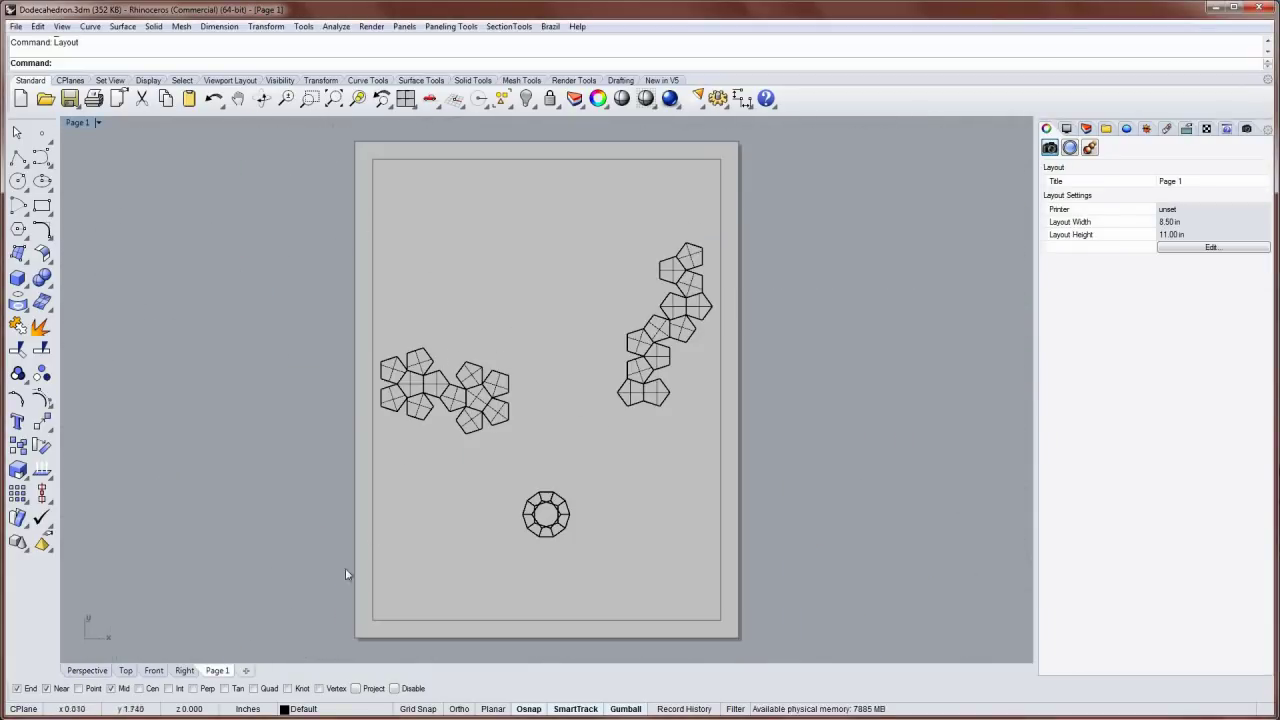
Check the Perspective, Top, Front and Right tabs, then return to Page 1
left_click(87, 671)
left_click(125, 671)
left_click(153, 671)
left_click(184, 671)
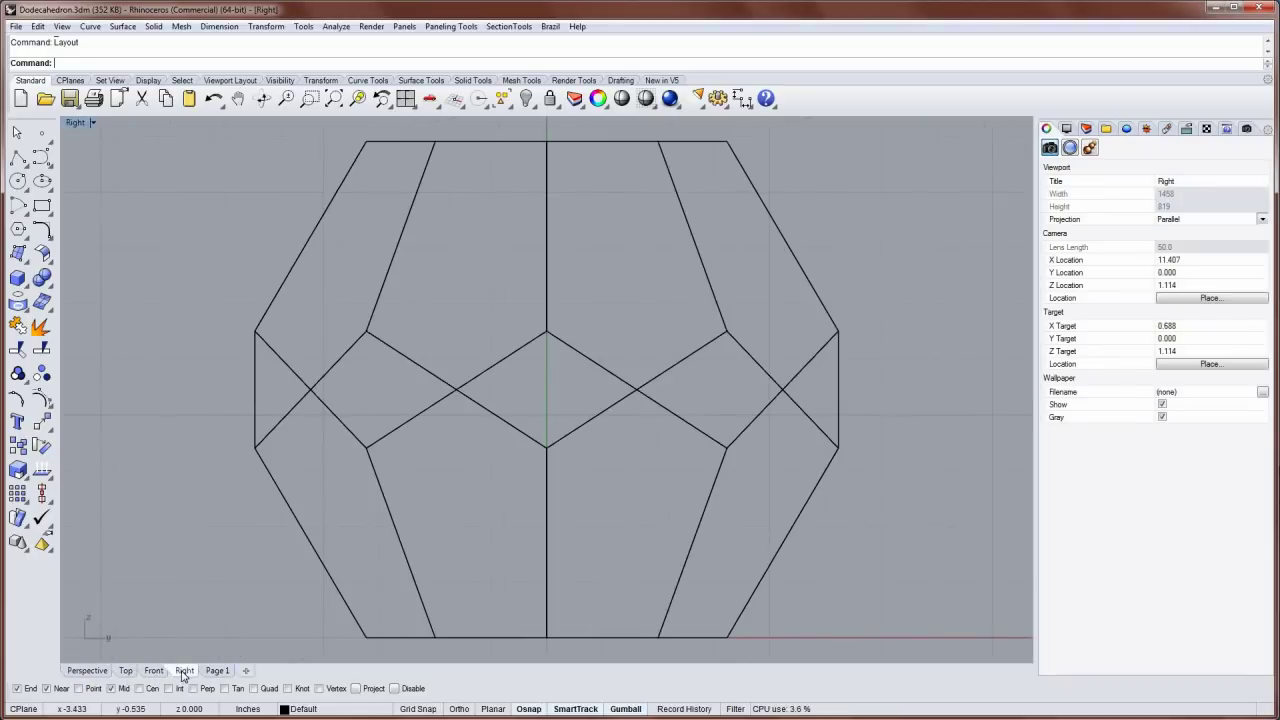
left_click(218, 673)
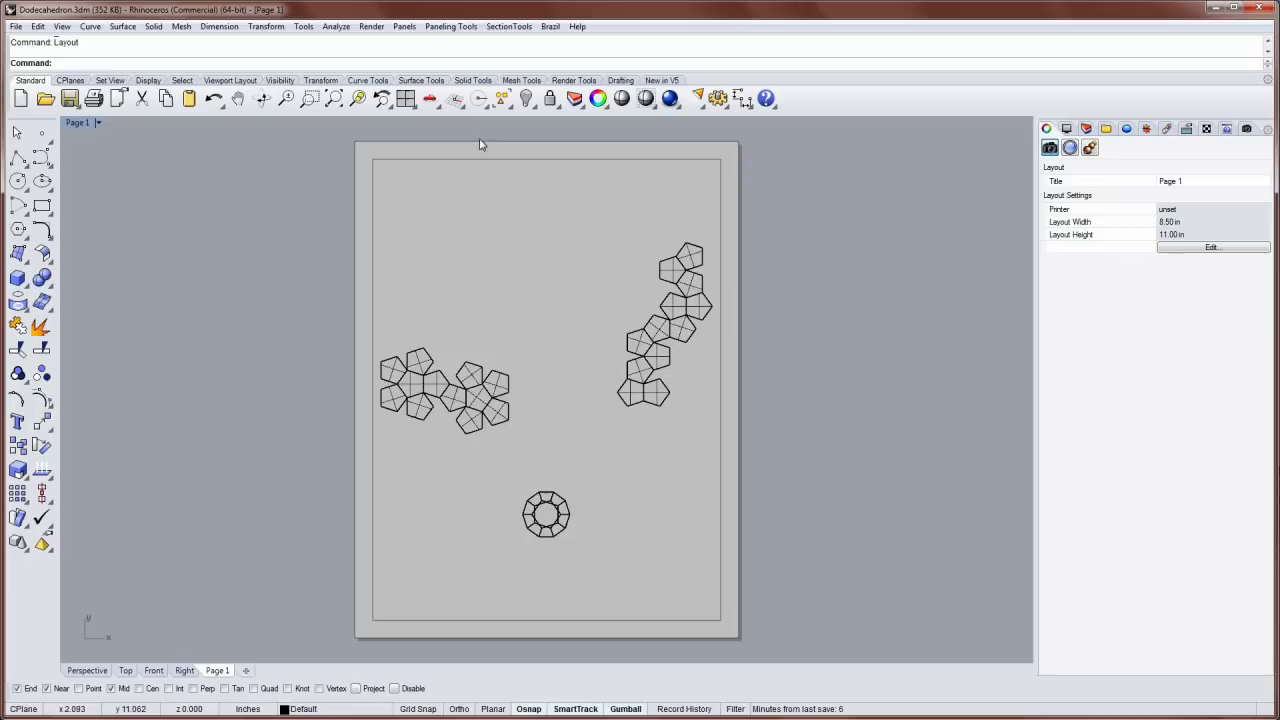
Activate the page's detail and rotate the unrolled net 90 degrees to fit the sheet
double_click(453, 267)
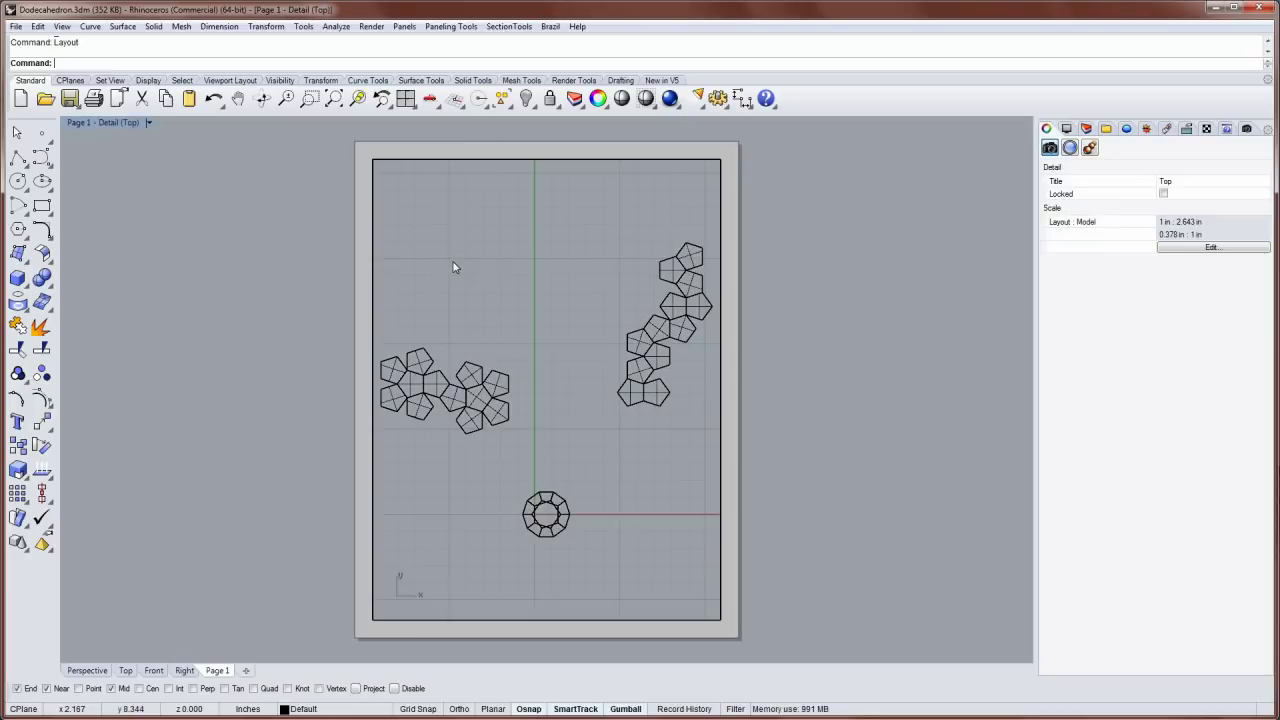
right_click_drag(489, 346, 540, 364)
scroll(522, 383, "up", 5)
right_click_drag(537, 413, 533, 347)
left_click(549, 377)
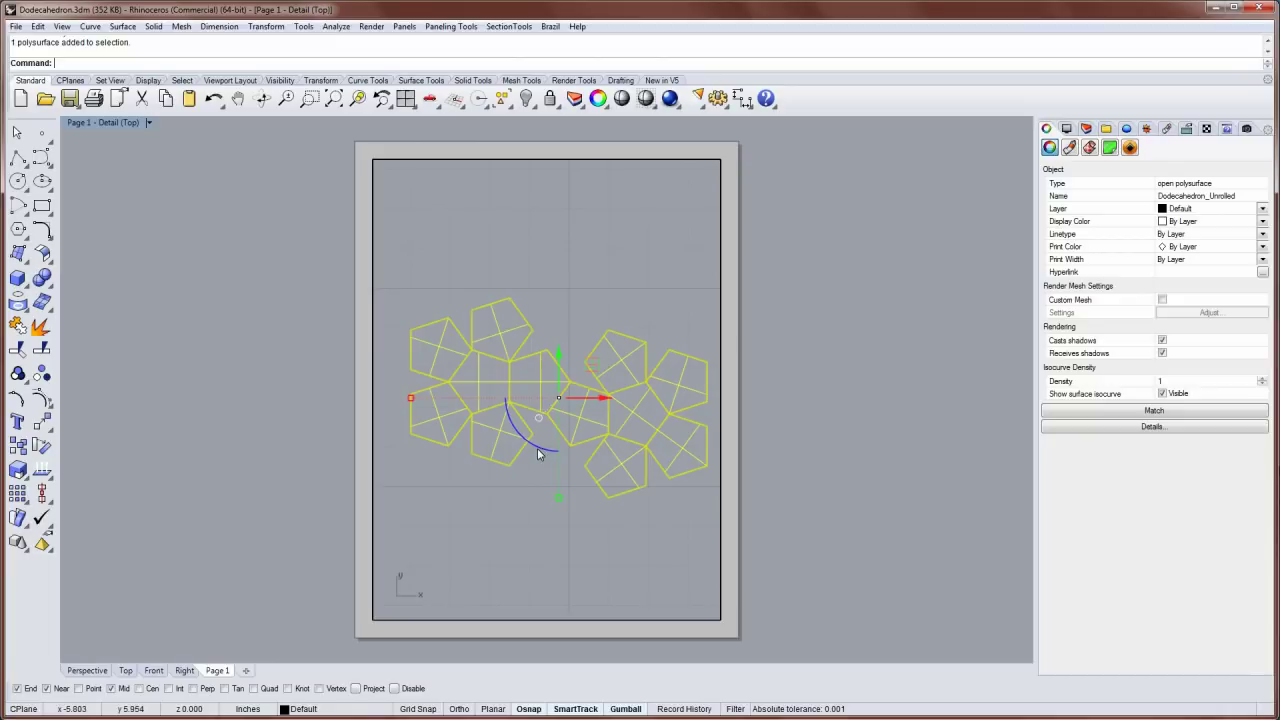
left_click_drag(538, 454, 622, 430)
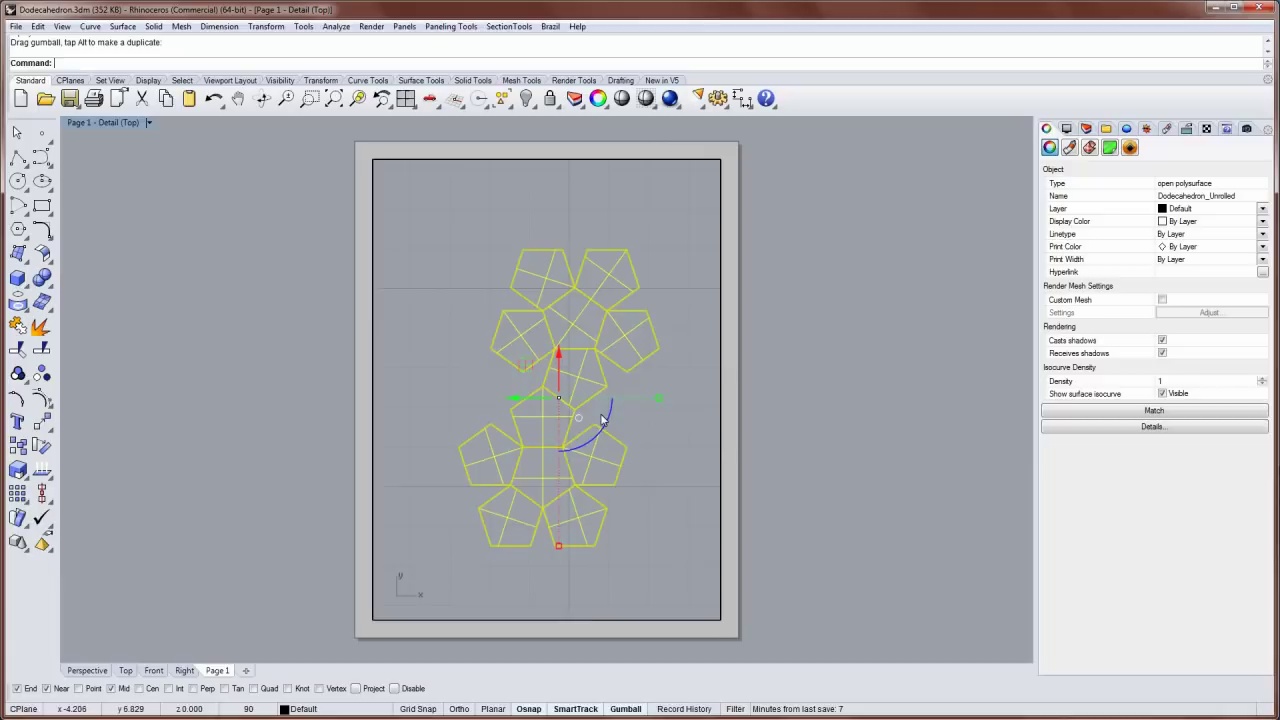
Zoom the net smaller near the page centre at 1 in : 1.405 in, then exit the detail
scroll(597, 423, "up", 3)
scroll(612, 399, "down", 2)
scroll(612, 391, "up", 2)
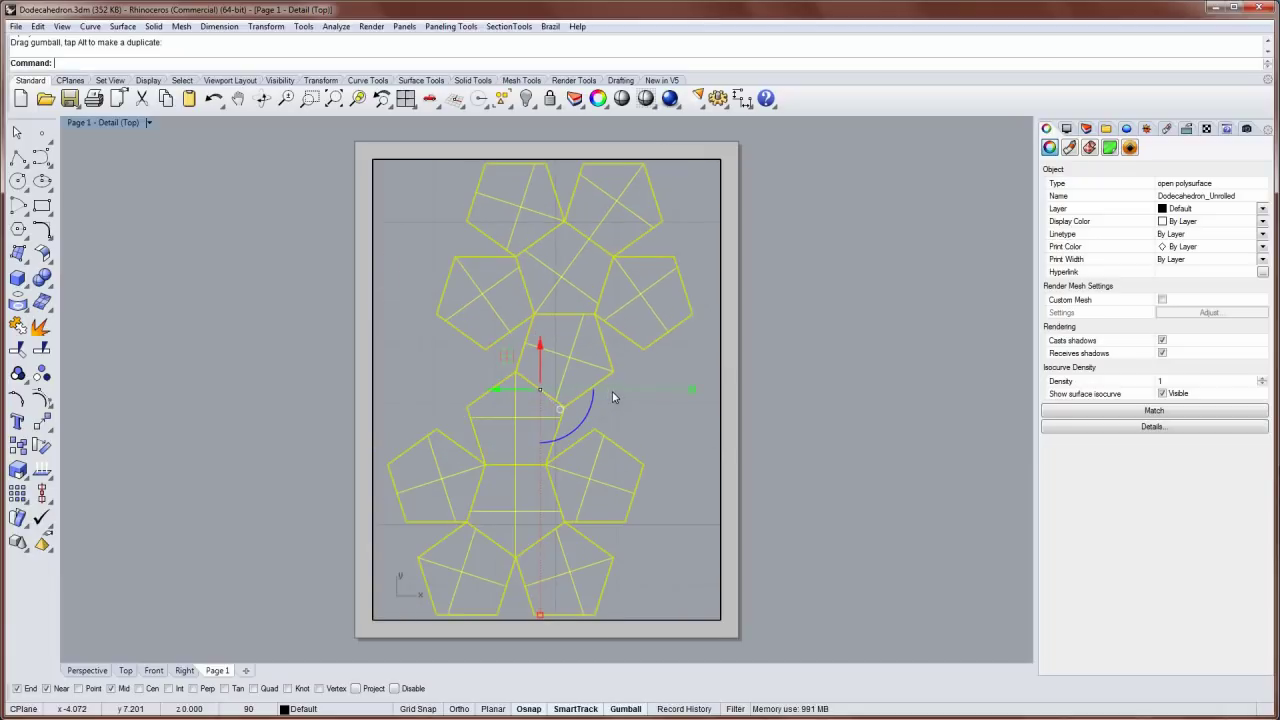
right_click_drag(612, 391, 621, 396)
scroll(621, 396, "down", 3)
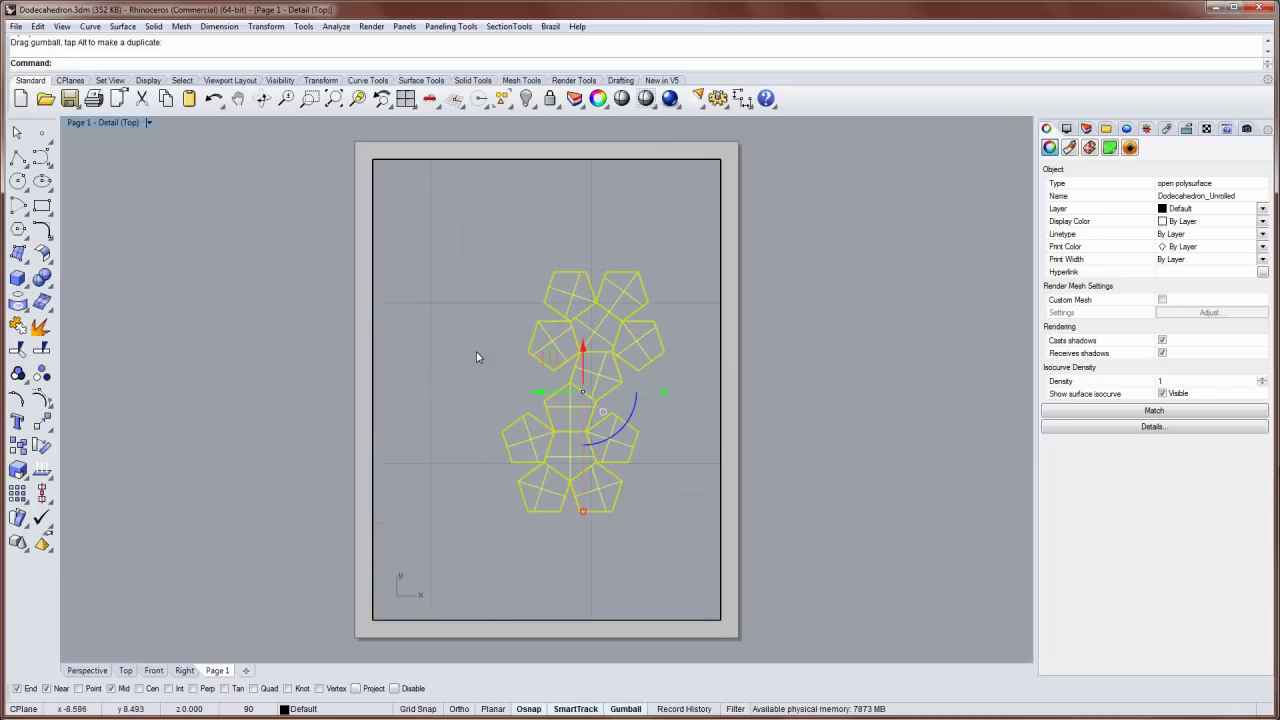
double_click(477, 357)
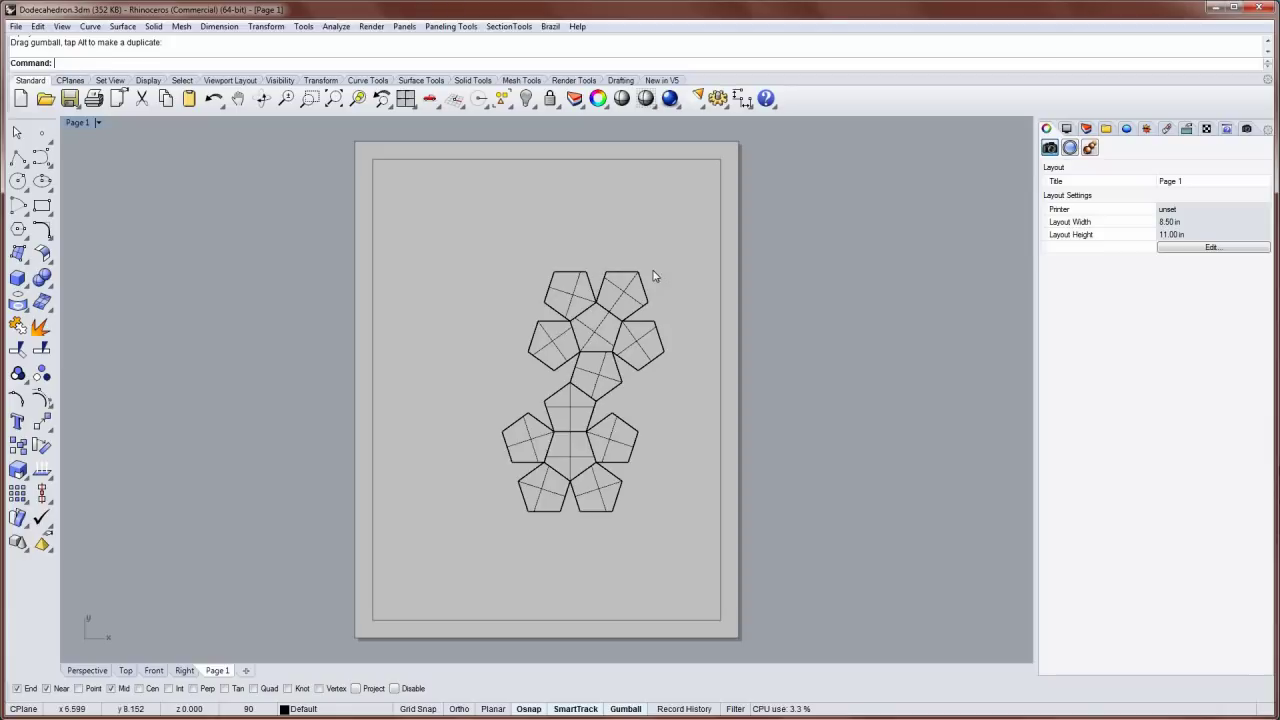
Scale the Top detail to 1 in layout = 1 in model and centre the net on the page
double_click(688, 340)
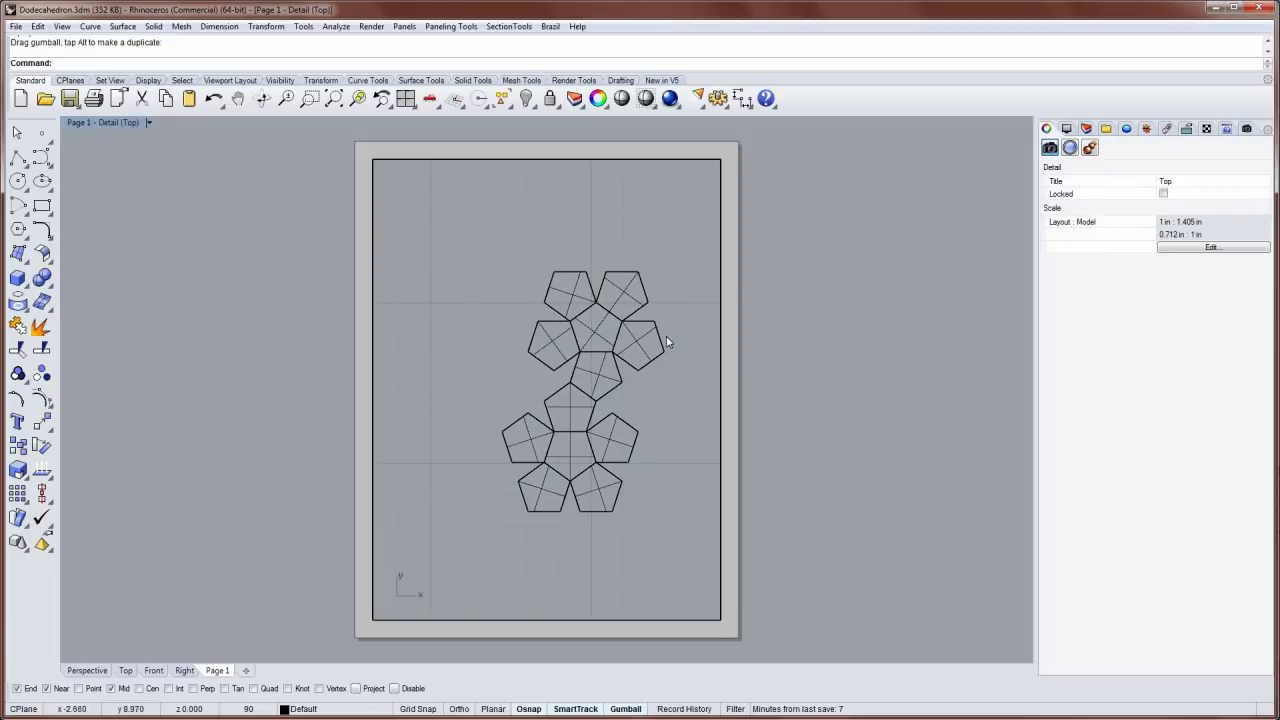
left_click(660, 344)
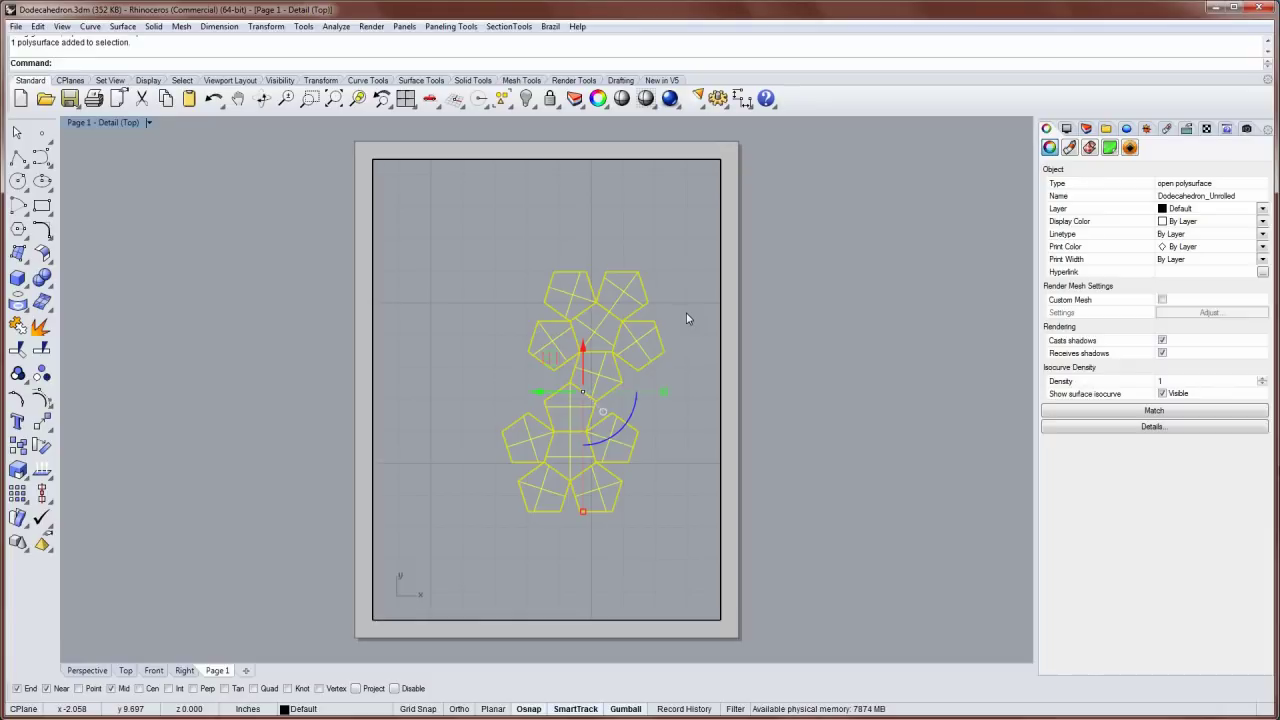
type("Detail")
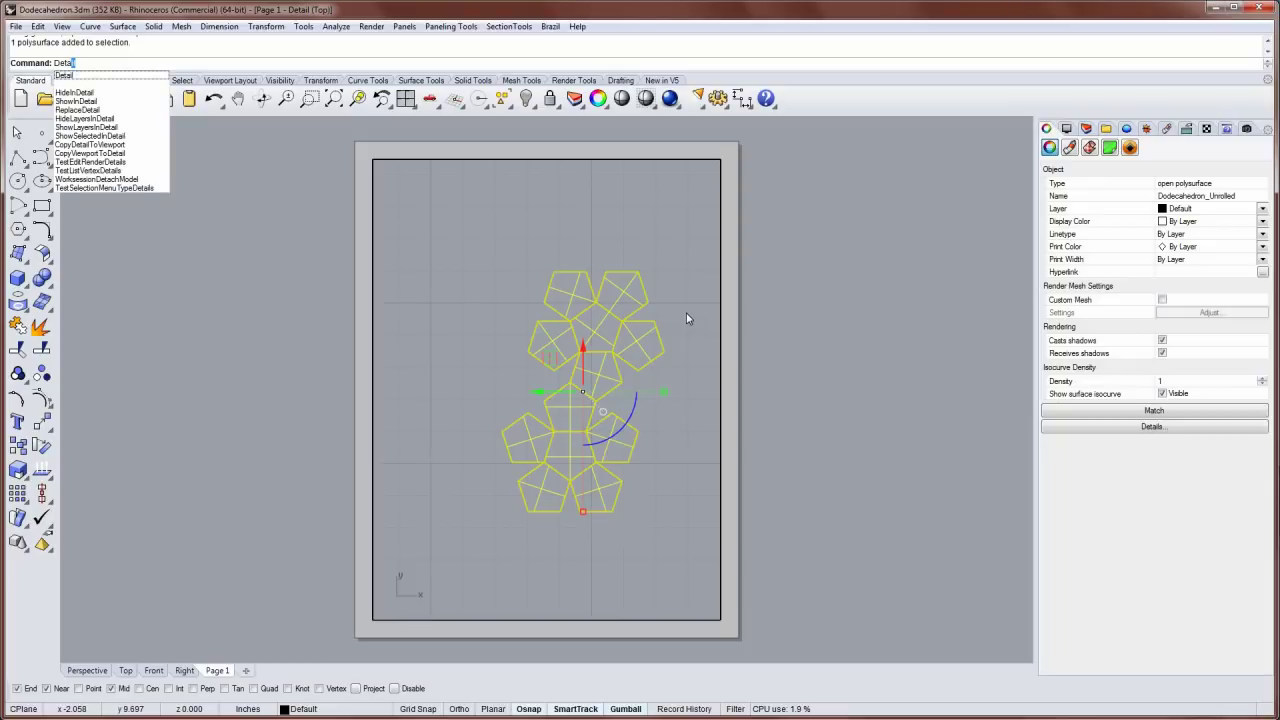
key("Return")
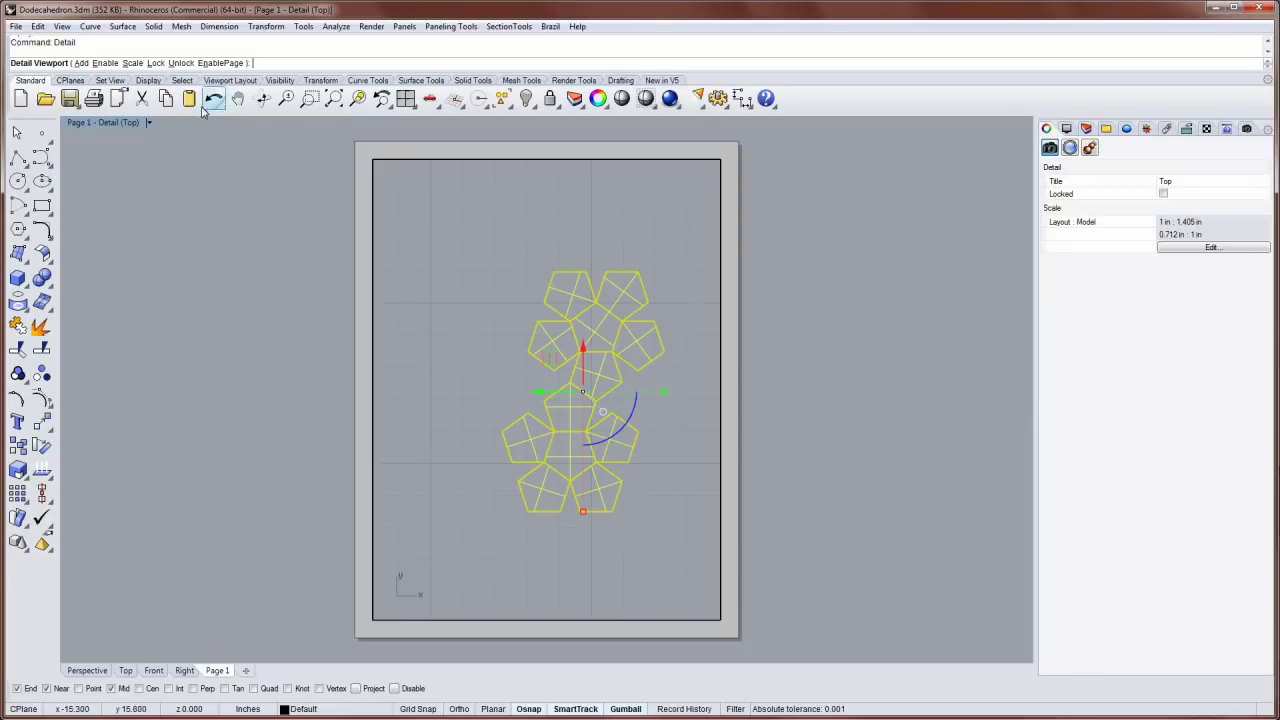
left_click(132, 63)
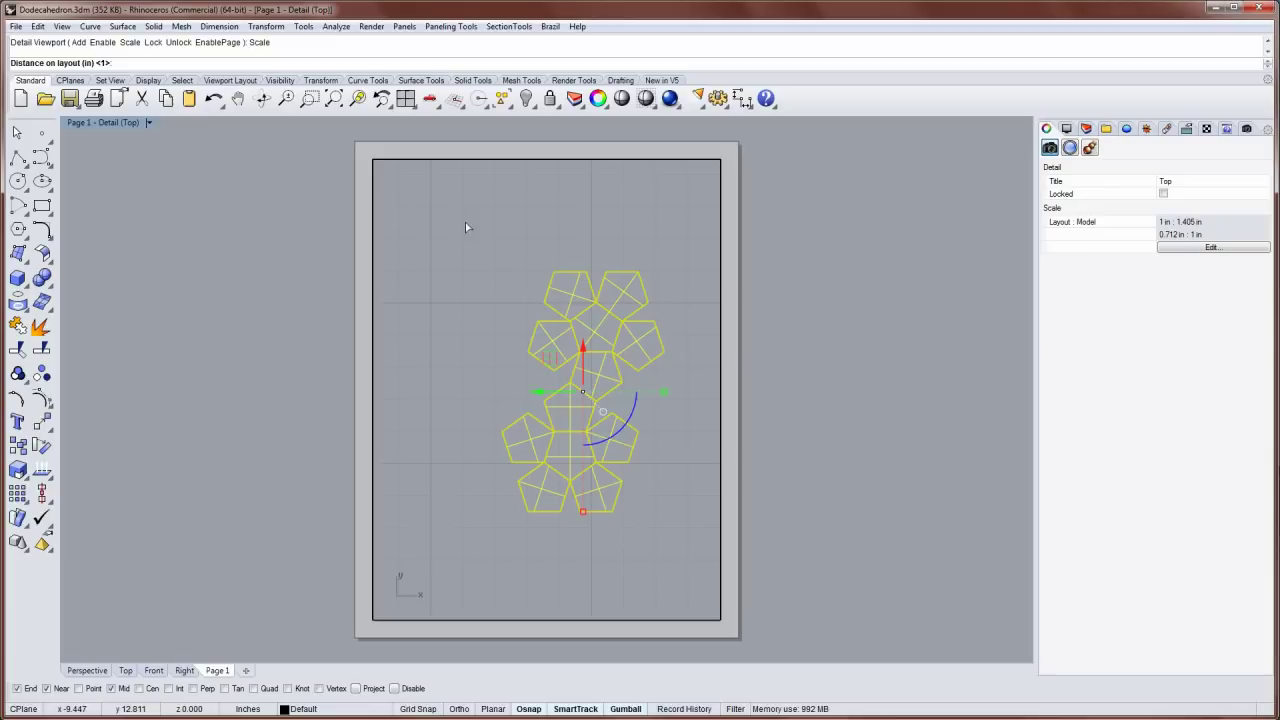
key("Return")
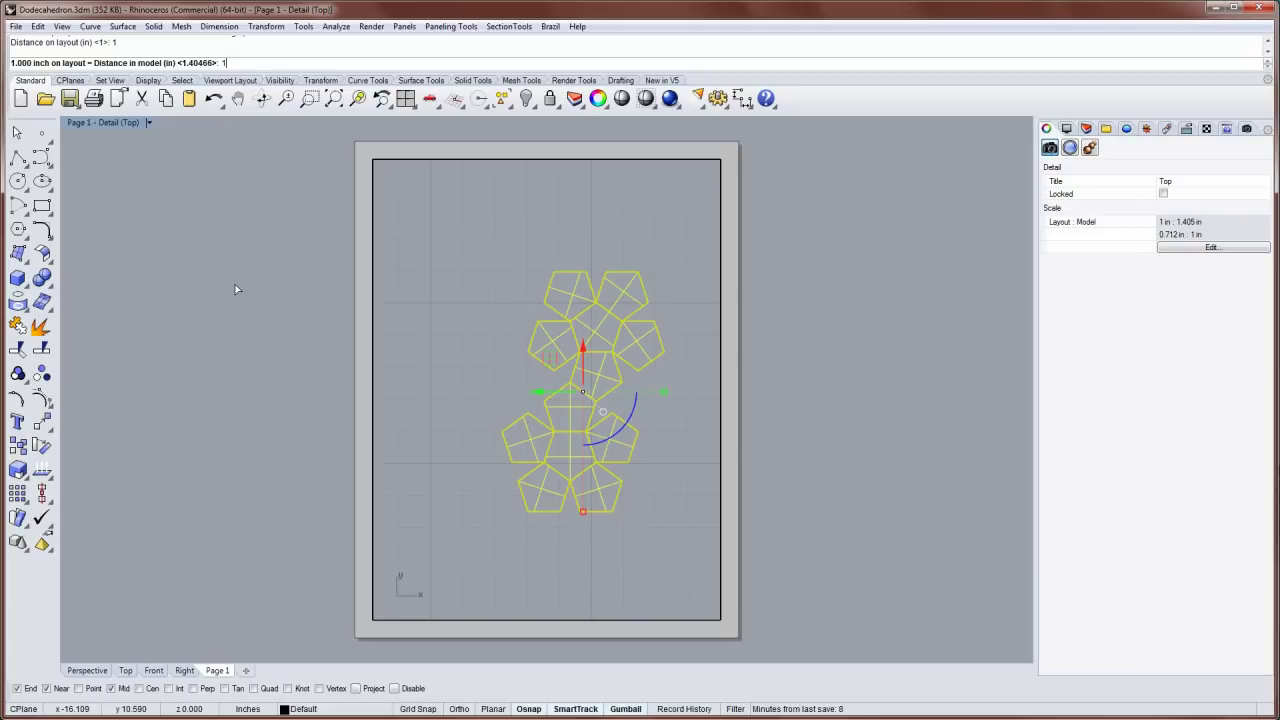
key("Return")
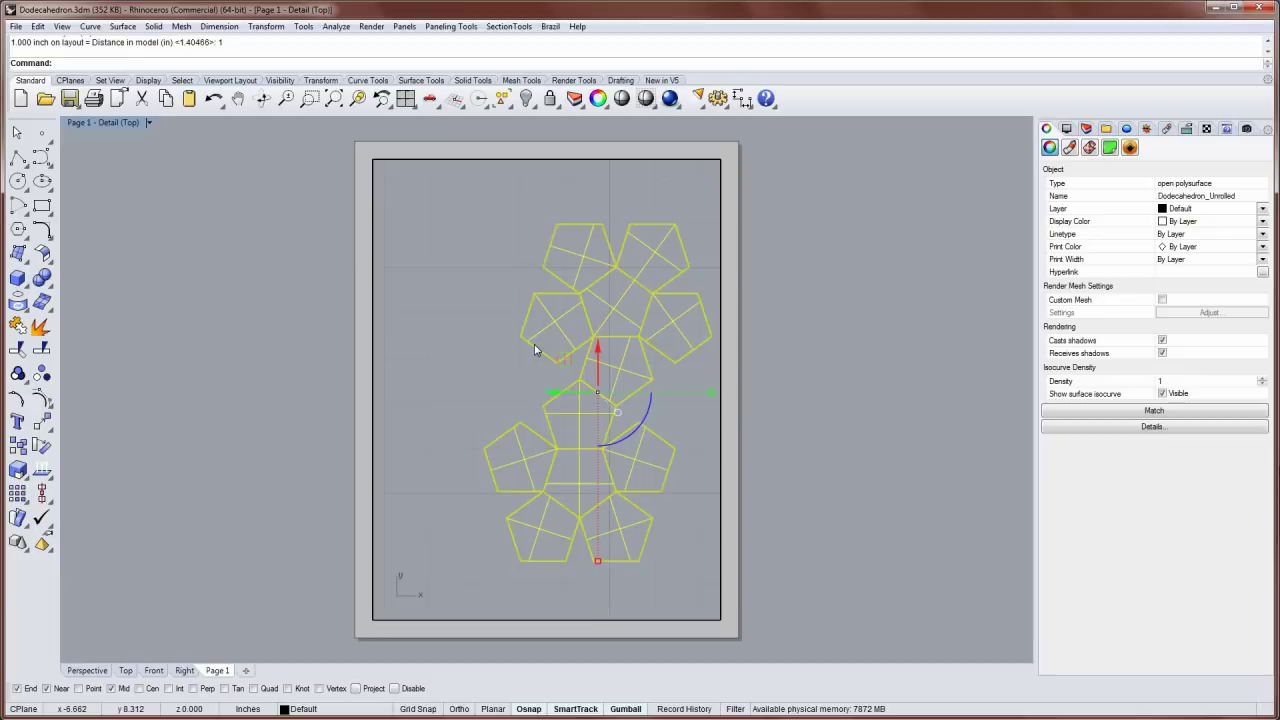
right_click_drag(535, 338, 482, 332)
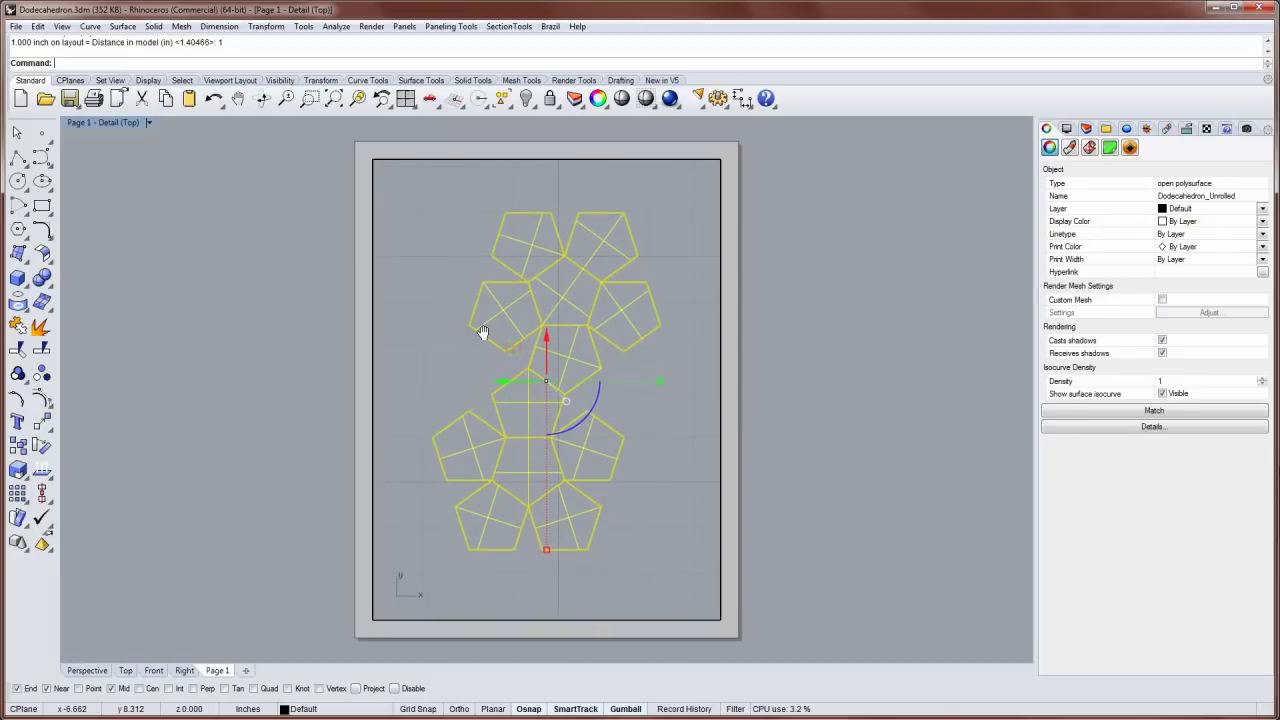
type("Detail")
key("Return")
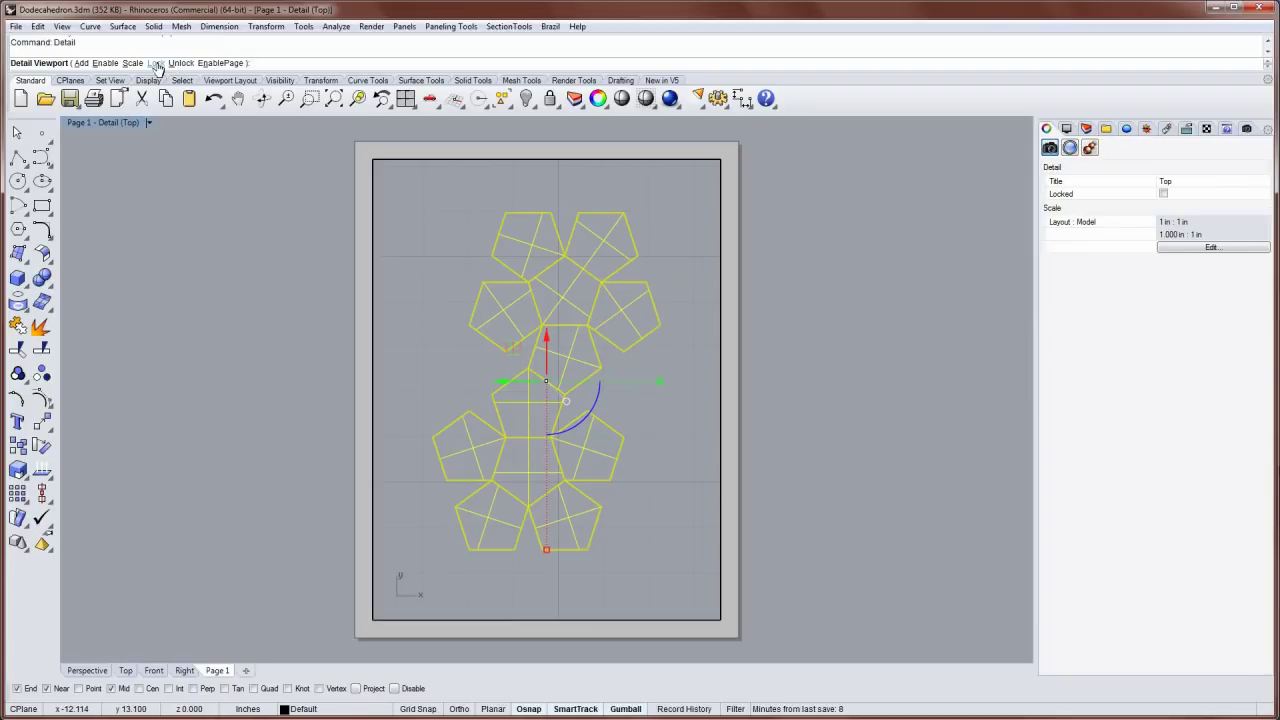
Lock the 1:1 detail so its scale stays fixed, then return to the layout
left_click(156, 63)
left_click(447, 292)
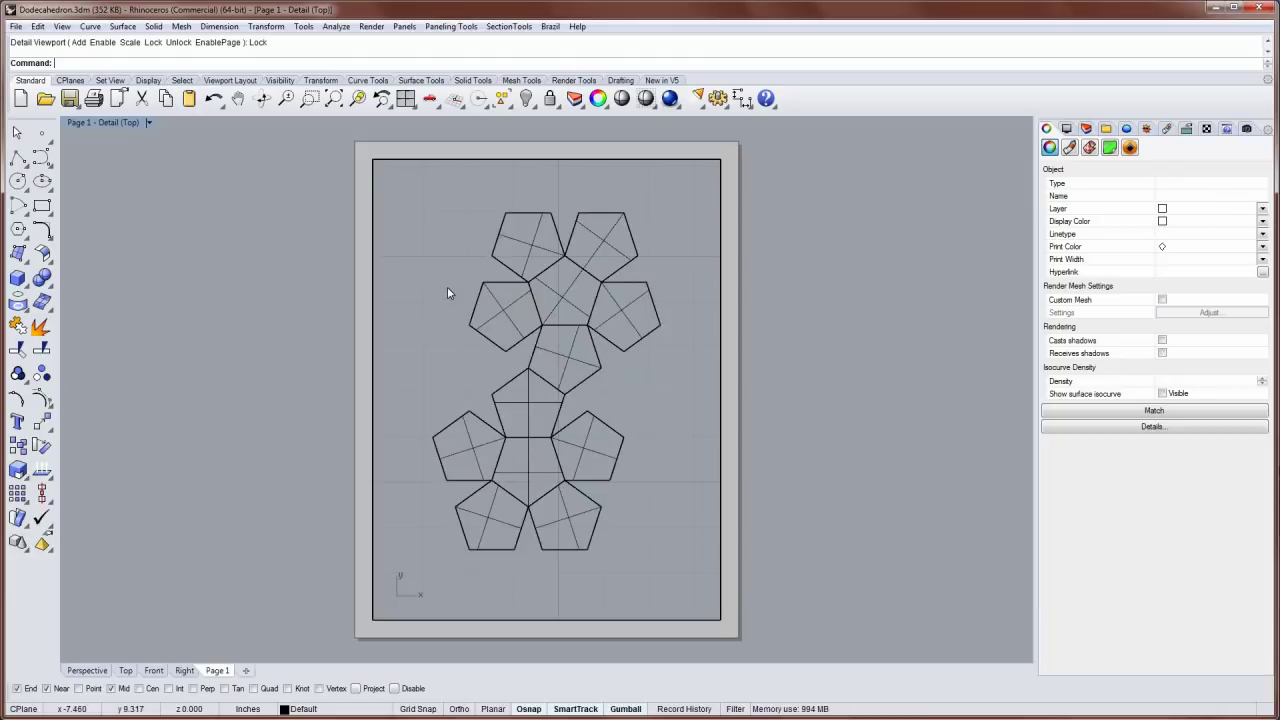
left_click(429, 320)
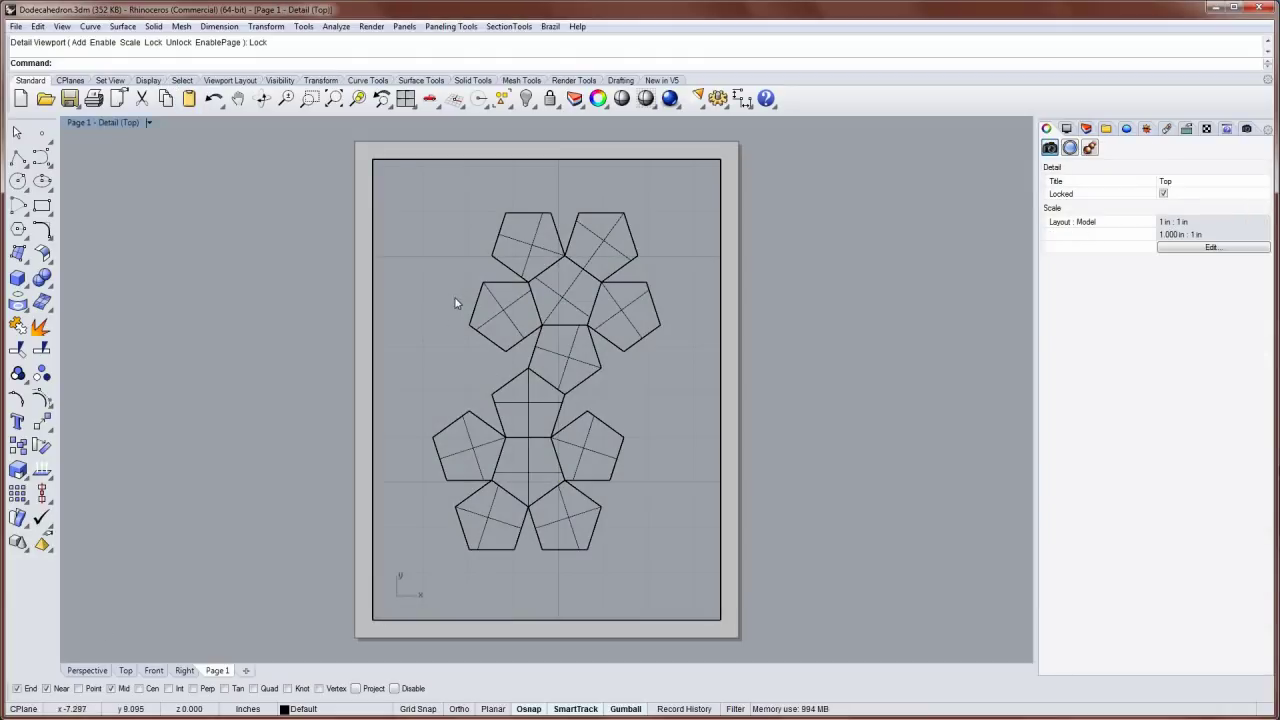
mouse_move(455, 303)
right_mouse_down()
mouse_move(514, 286)
mouse_move(459, 296)
right_mouse_up()
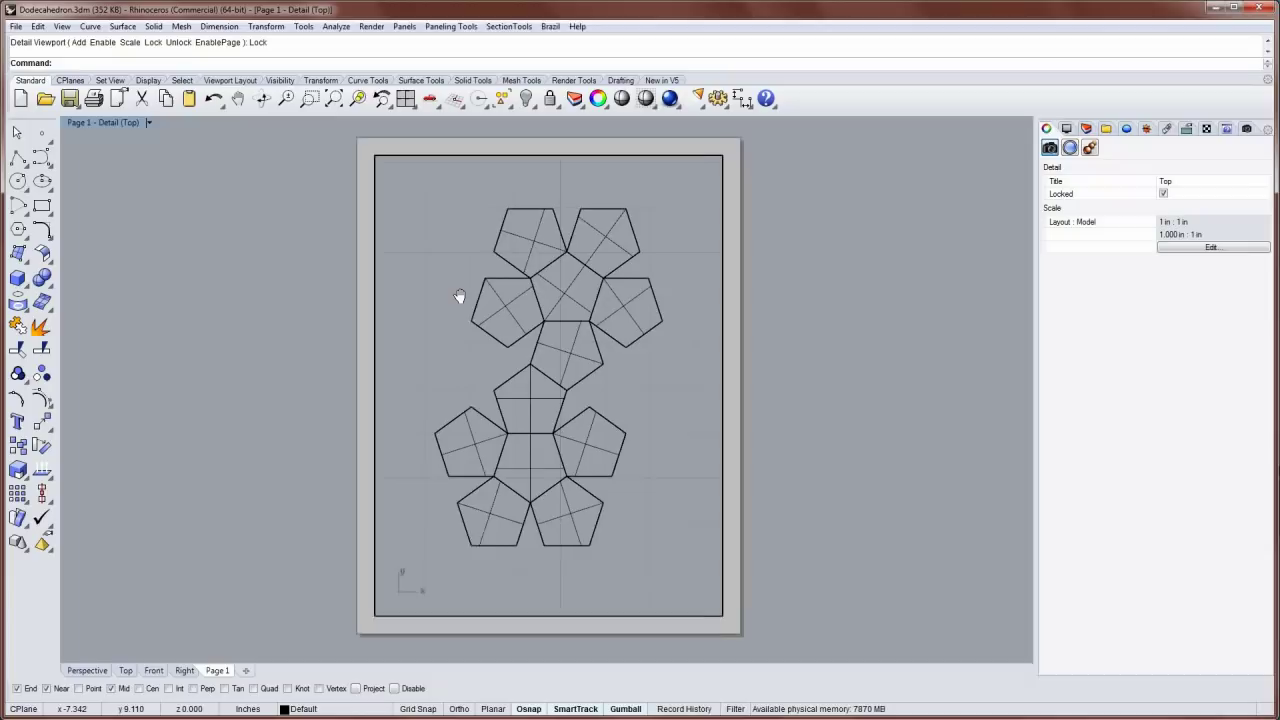
scroll(459, 296, "up", 2)
scroll(459, 296, "down", 3)
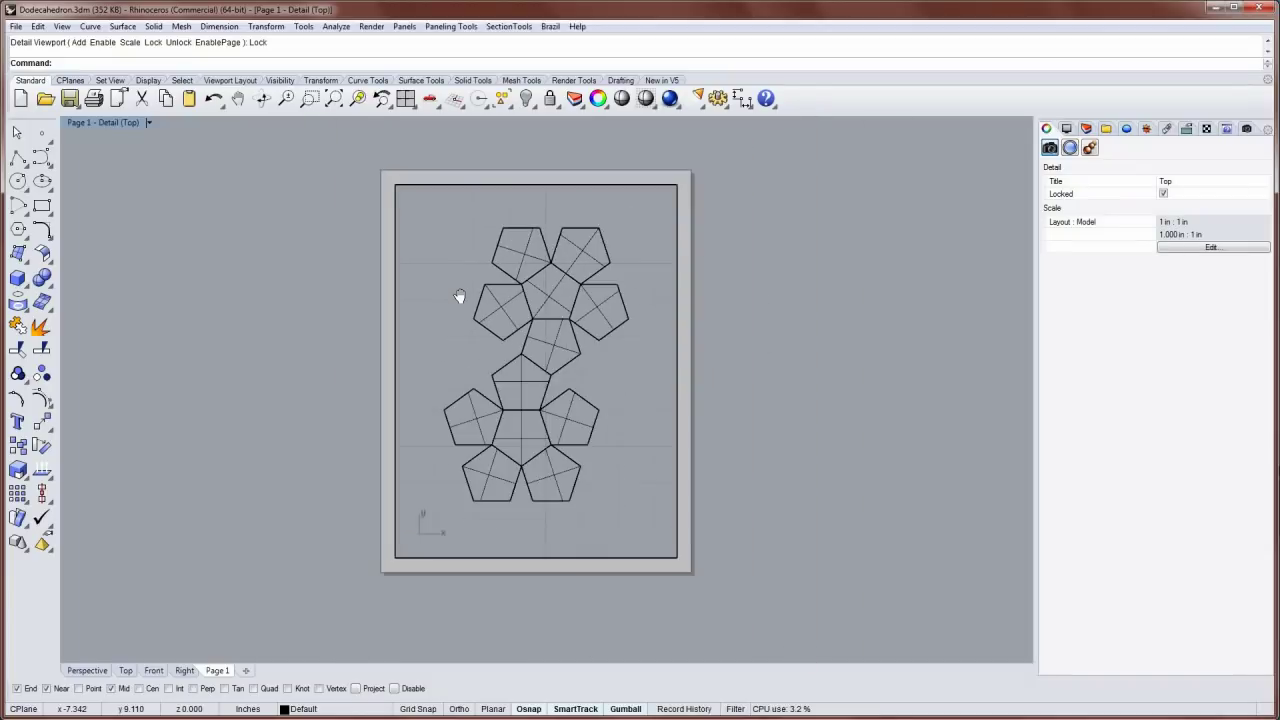
scroll(459, 296, "up", 1)
double_click(459, 296)
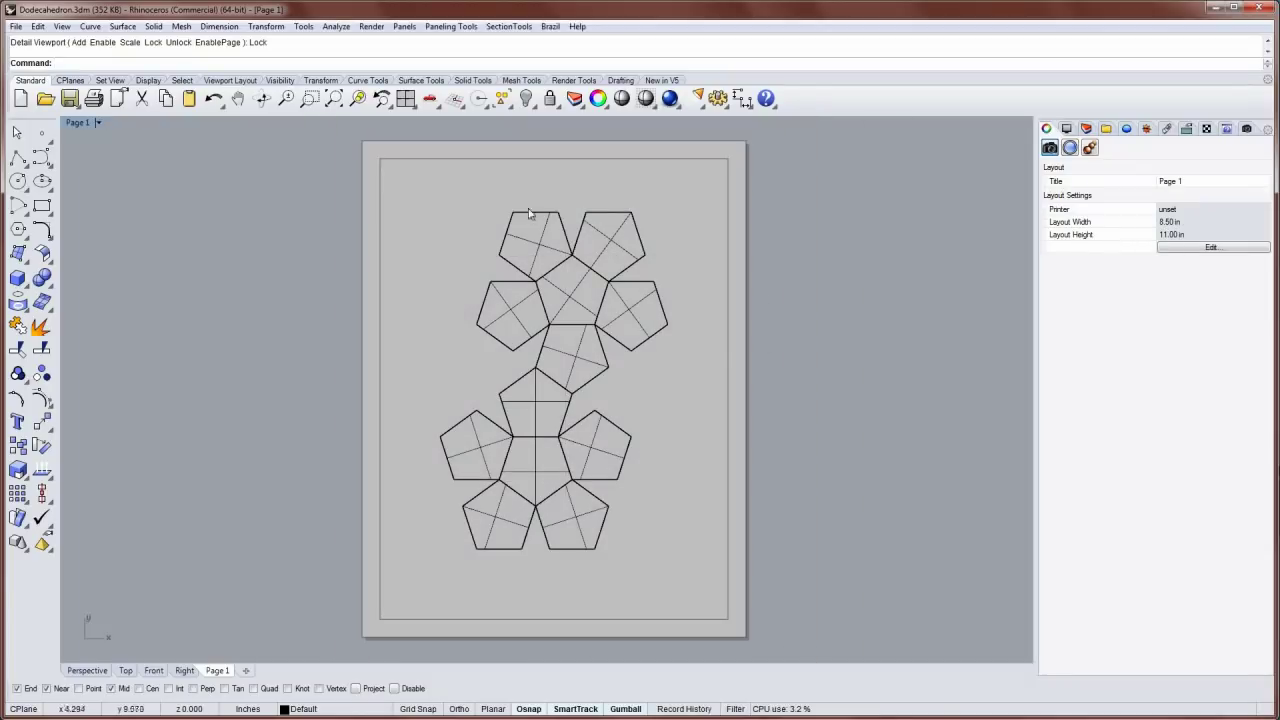
Turn off Surface Isocurves in the page's display settings so pentagons show plain outlines
double_click(432, 325)
right_click_drag(480, 332, 480, 328)
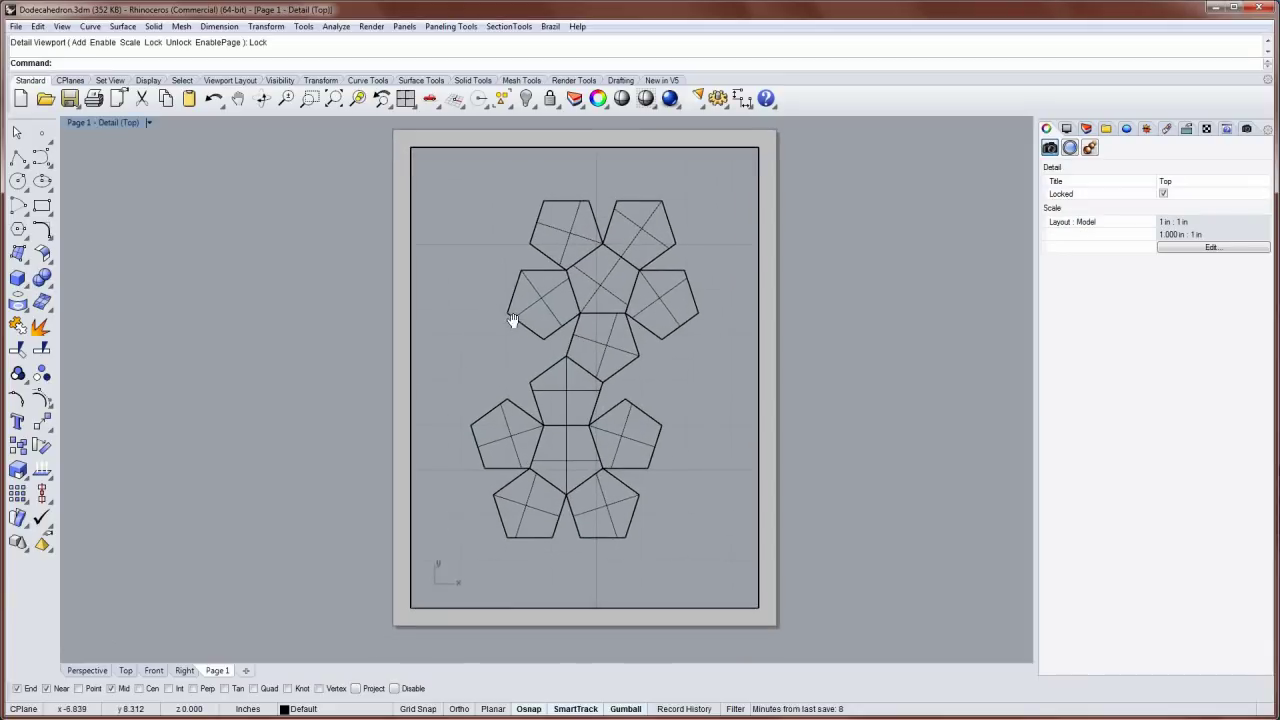
right_click_drag(512, 320, 510, 320)
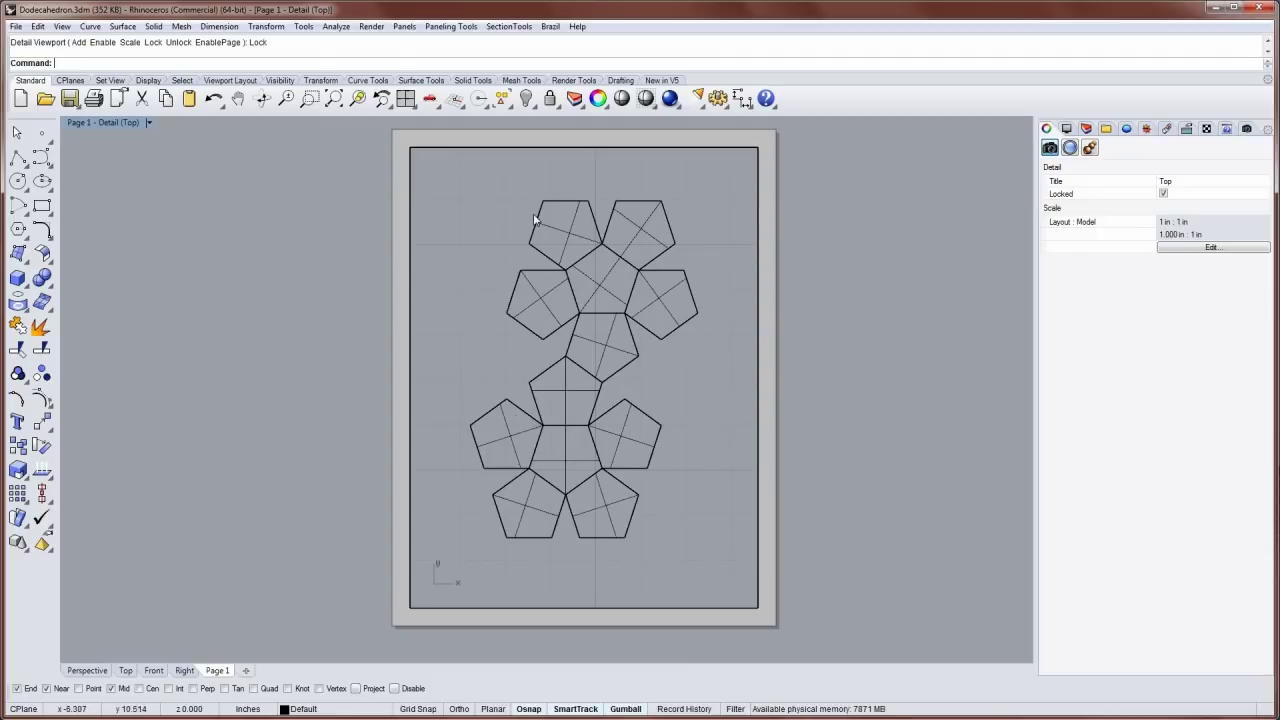
double_click(489, 235)
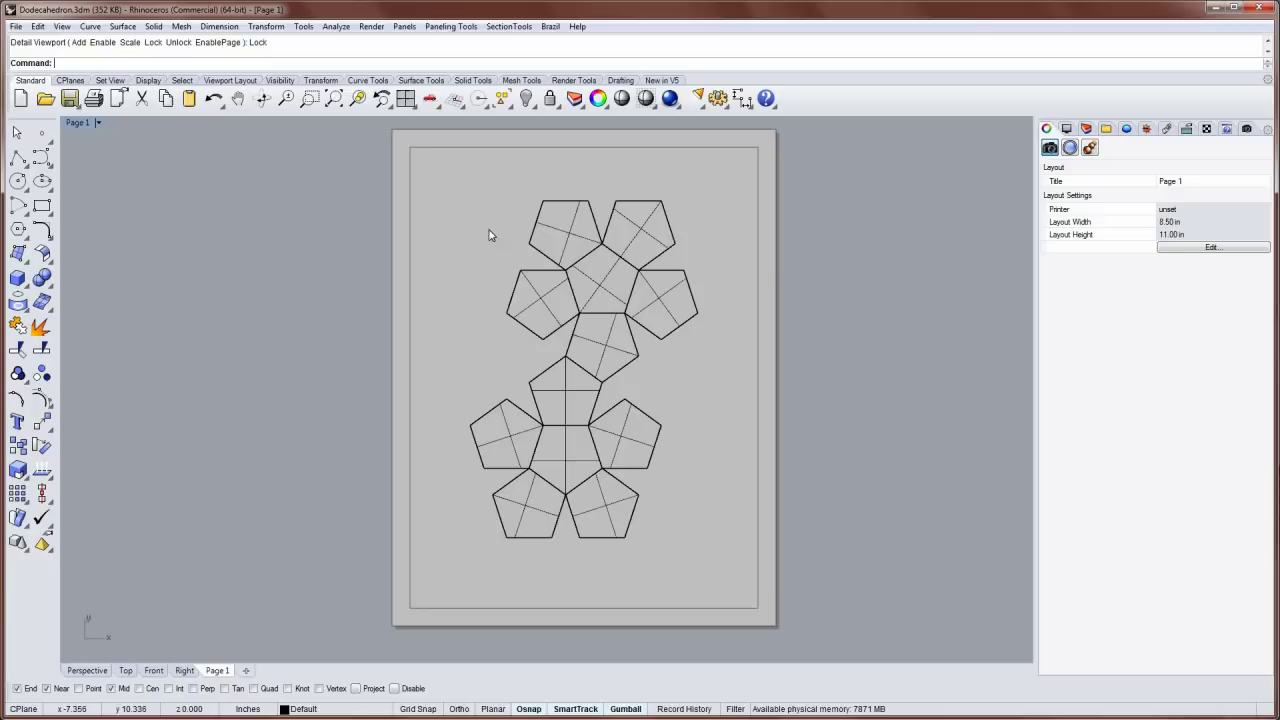
left_click(1066, 129)
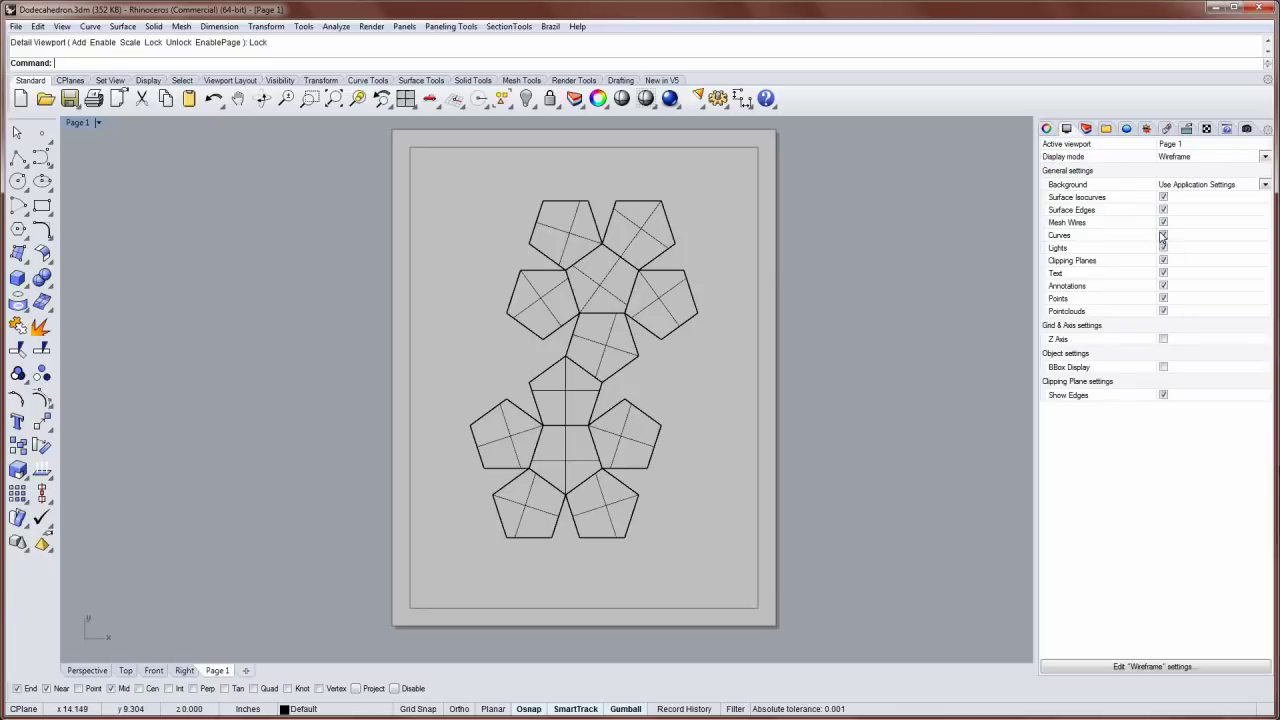
left_click(1163, 197)
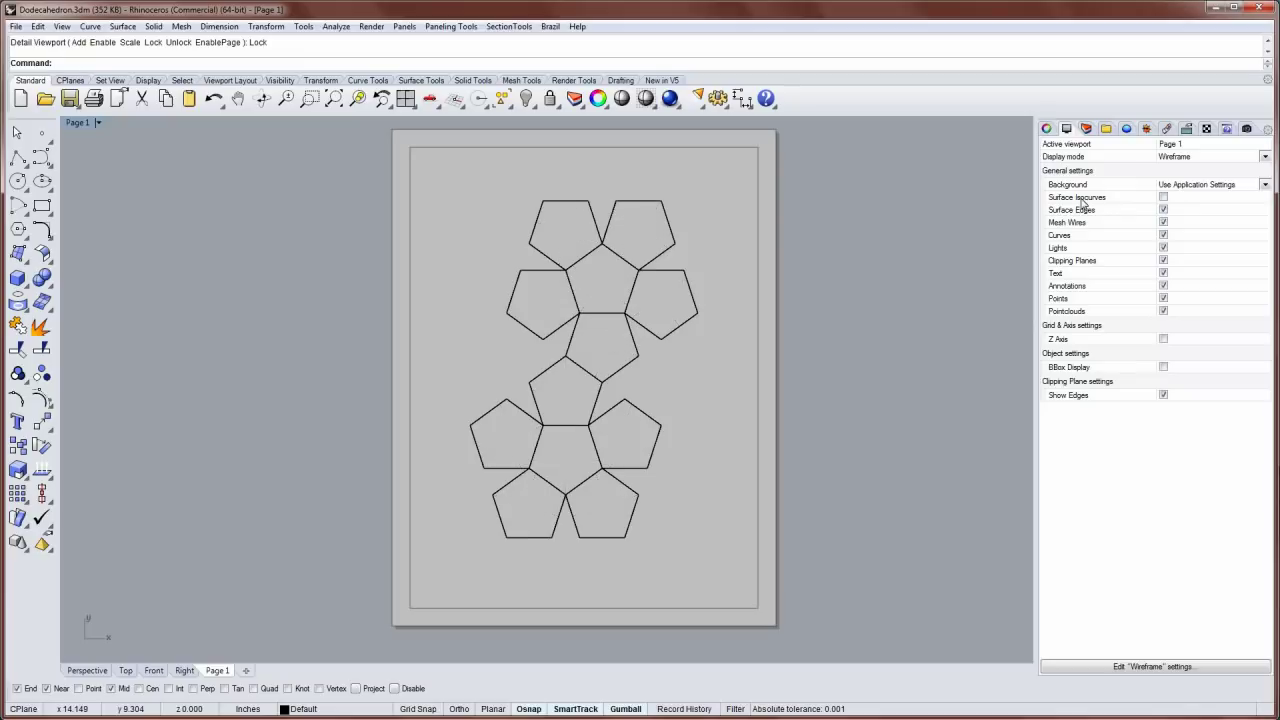
Draw a thin 3-point rectangular plane along a pentagon edge as the first glue tab
double_click(474, 335)
right_click_drag(517, 447, 428, 353)
scroll(493, 405, "up", 3)
scroll(426, 363, "up", 2)
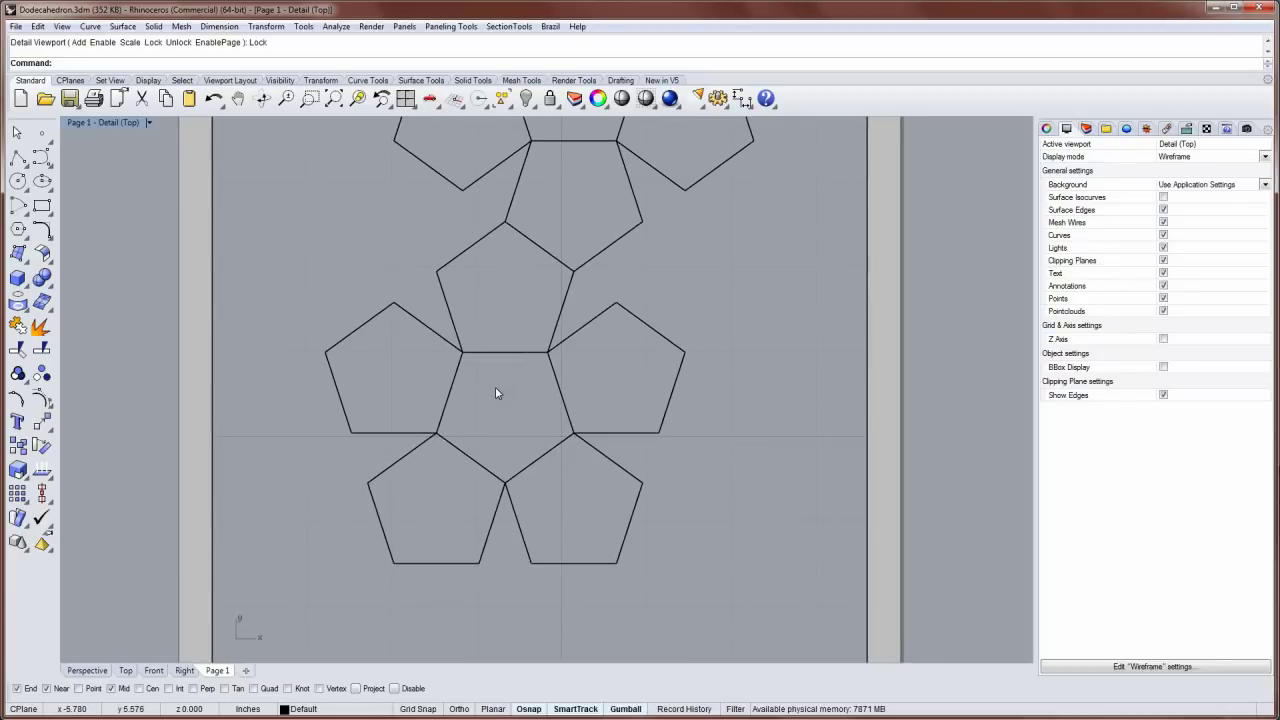
left_click(20, 255)
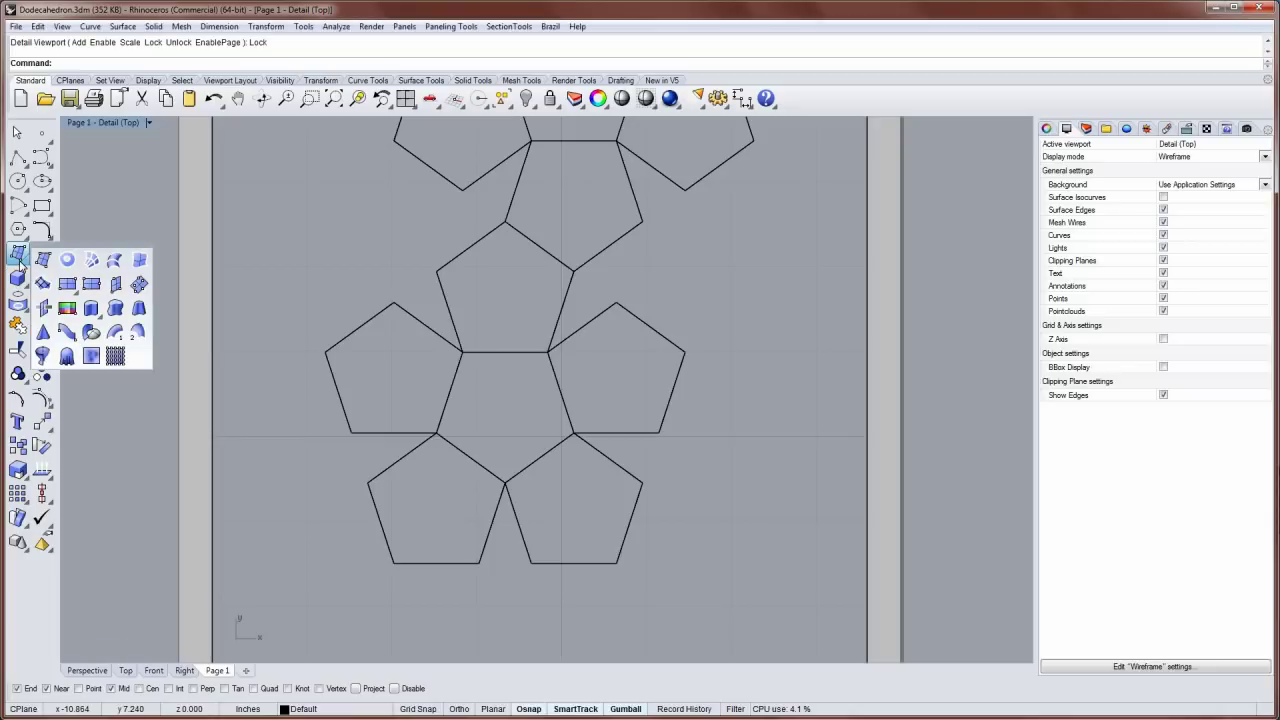
left_click(92, 285)
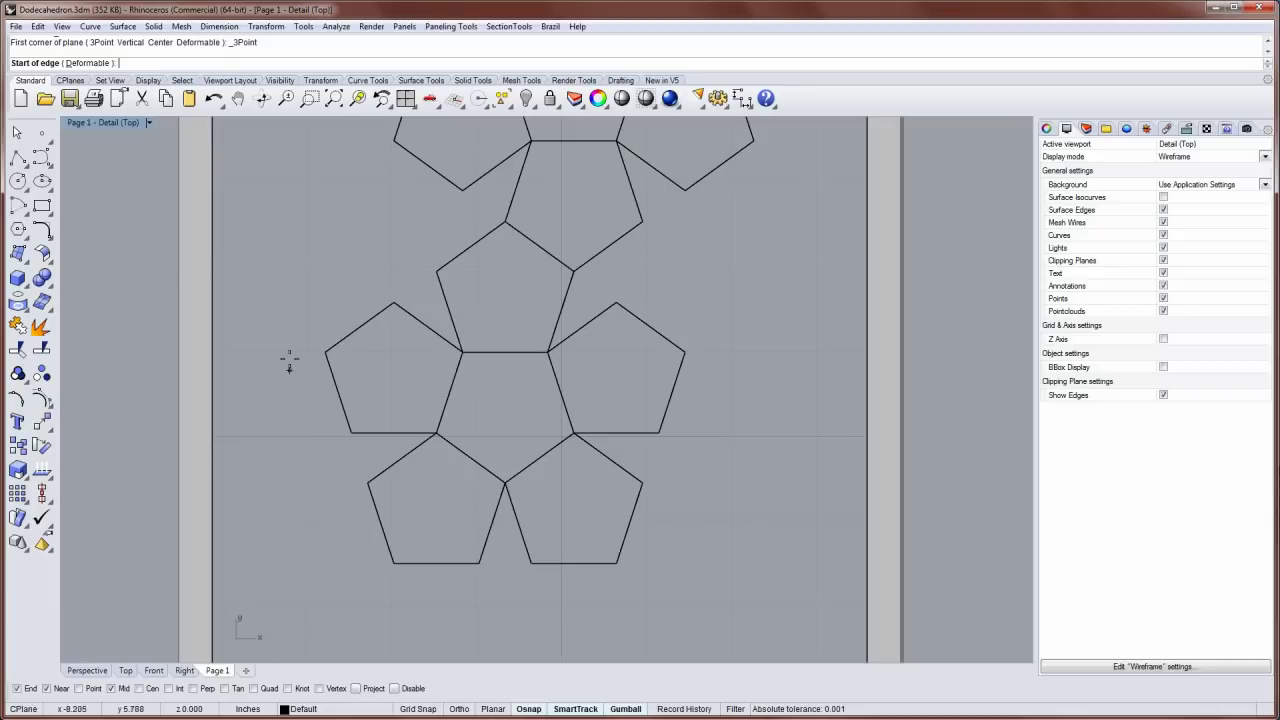
left_click(428, 327)
left_click(450, 341)
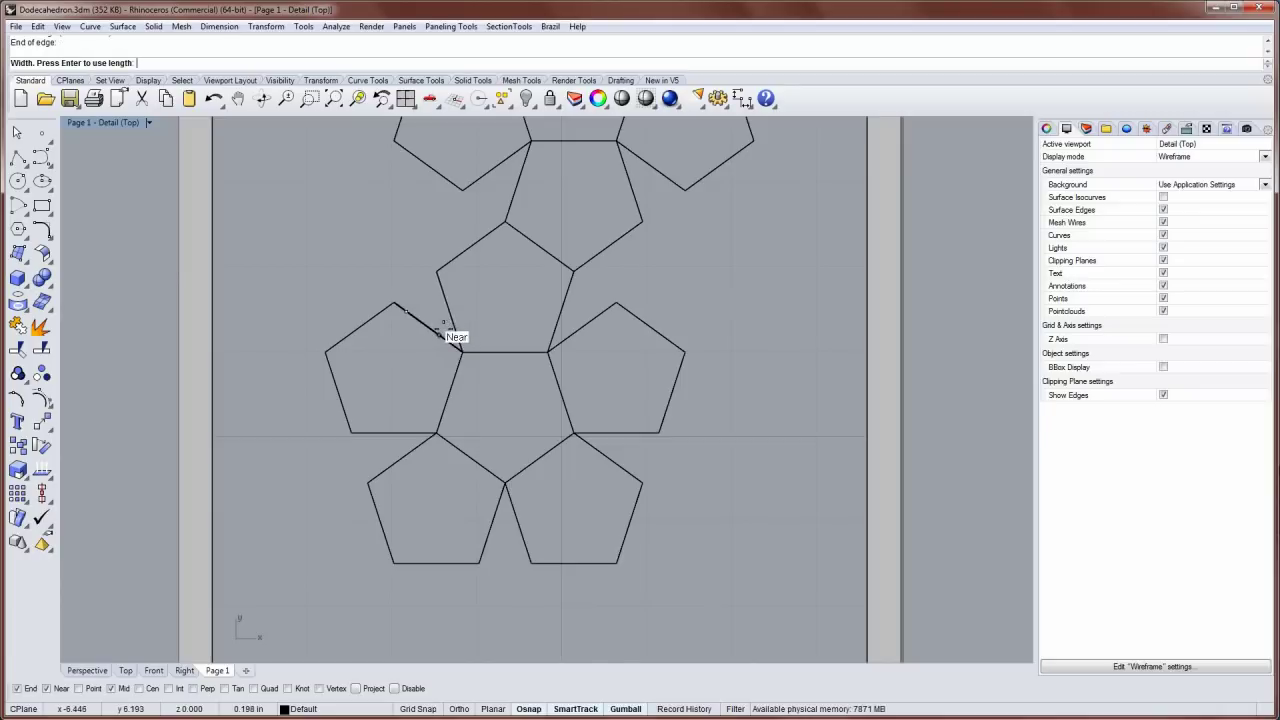
scroll(443, 327, "up", 4)
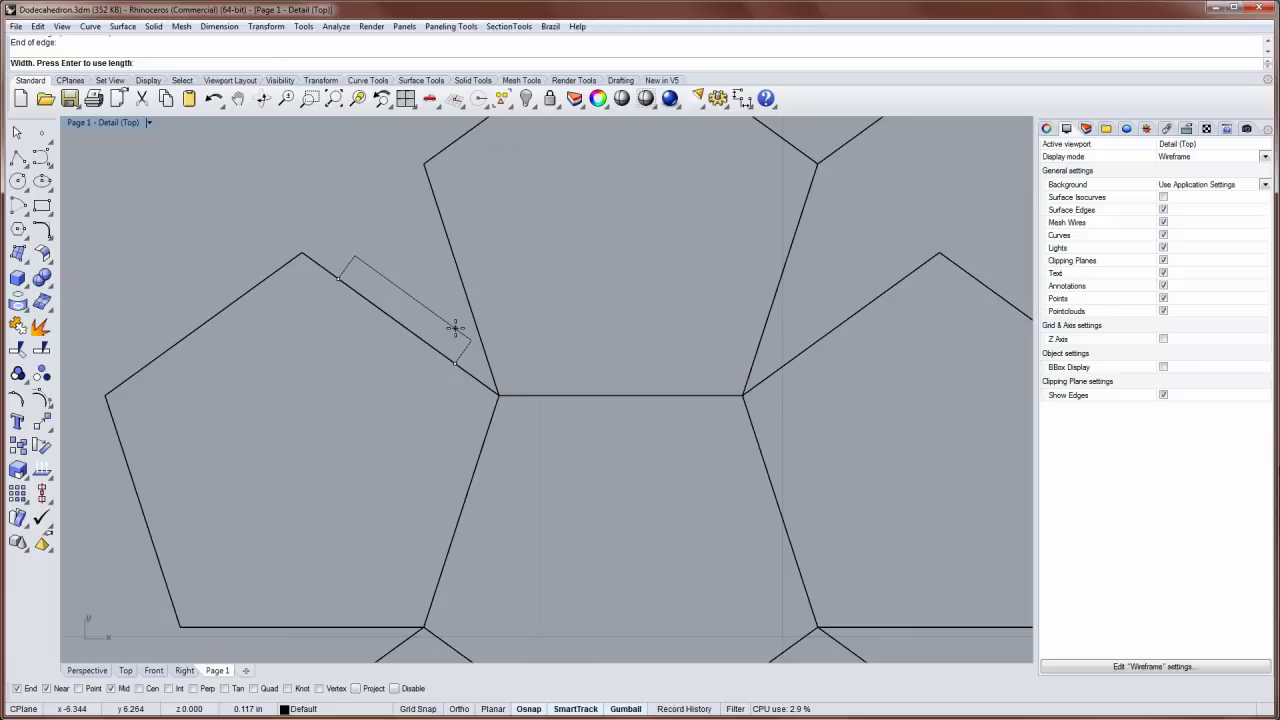
left_click(455, 327)
Select the new thin rectangle glue tab
left_click(450, 332)
scroll(450, 332, "down", 5)
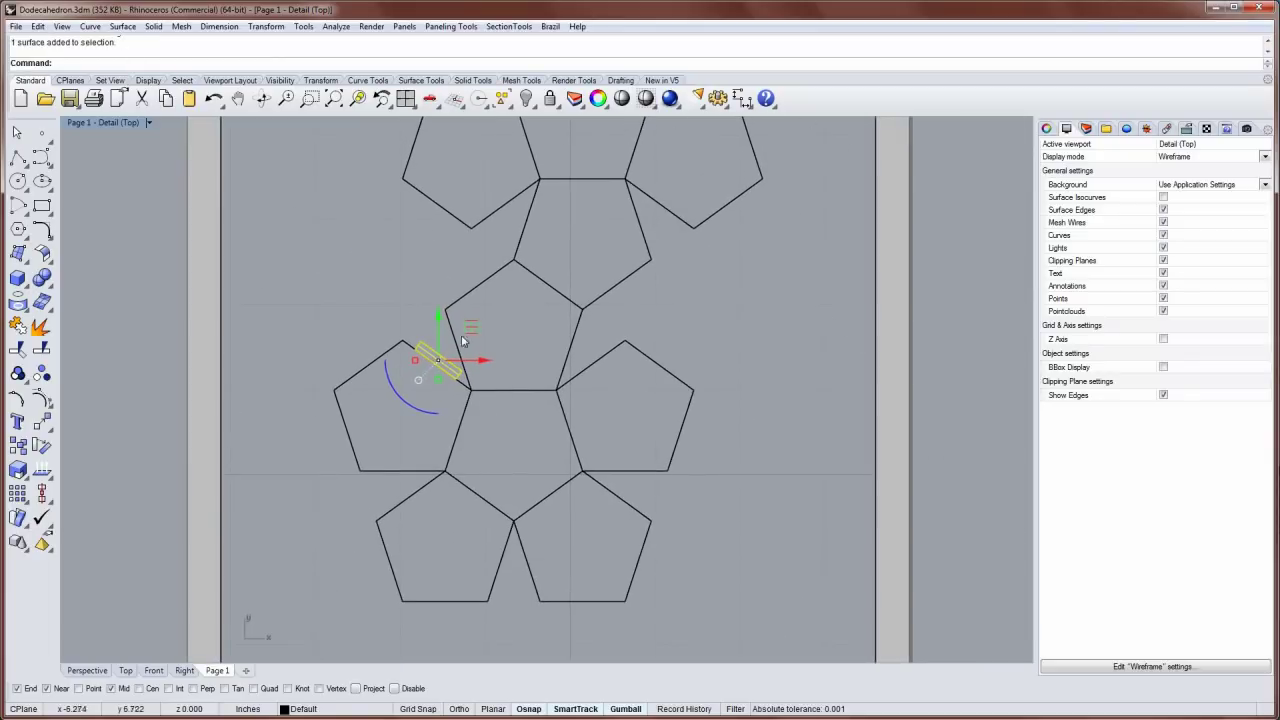
left_click(383, 320)
left_click(450, 364)
Polar-array the tab 5 times over 360° around the lower central pentagon's centre
type("ArrayPolar")
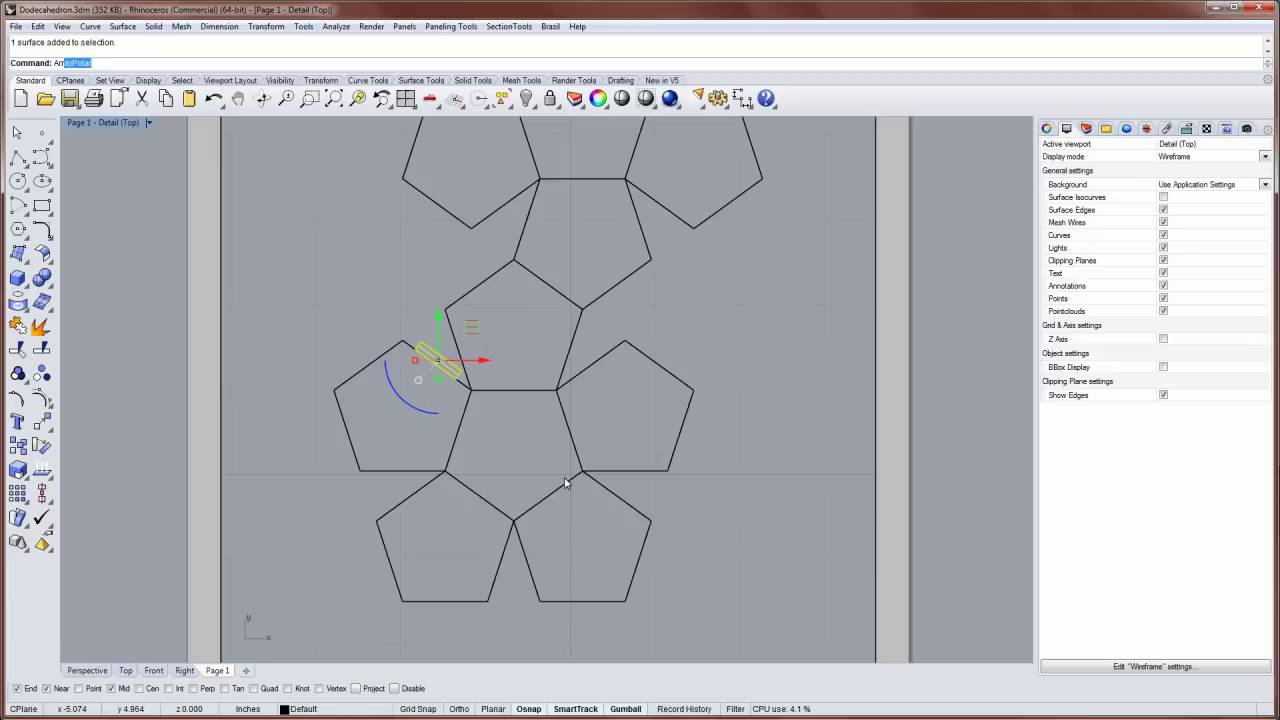
key("Return")
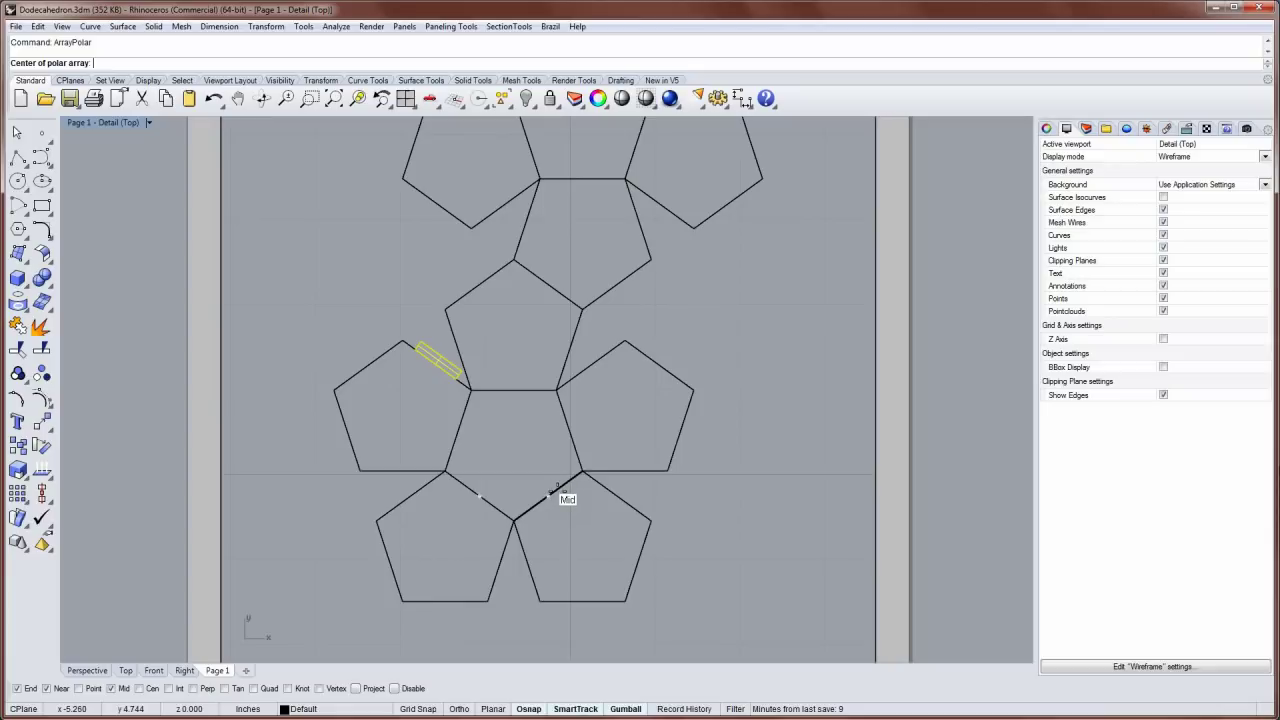
left_click(513, 447)
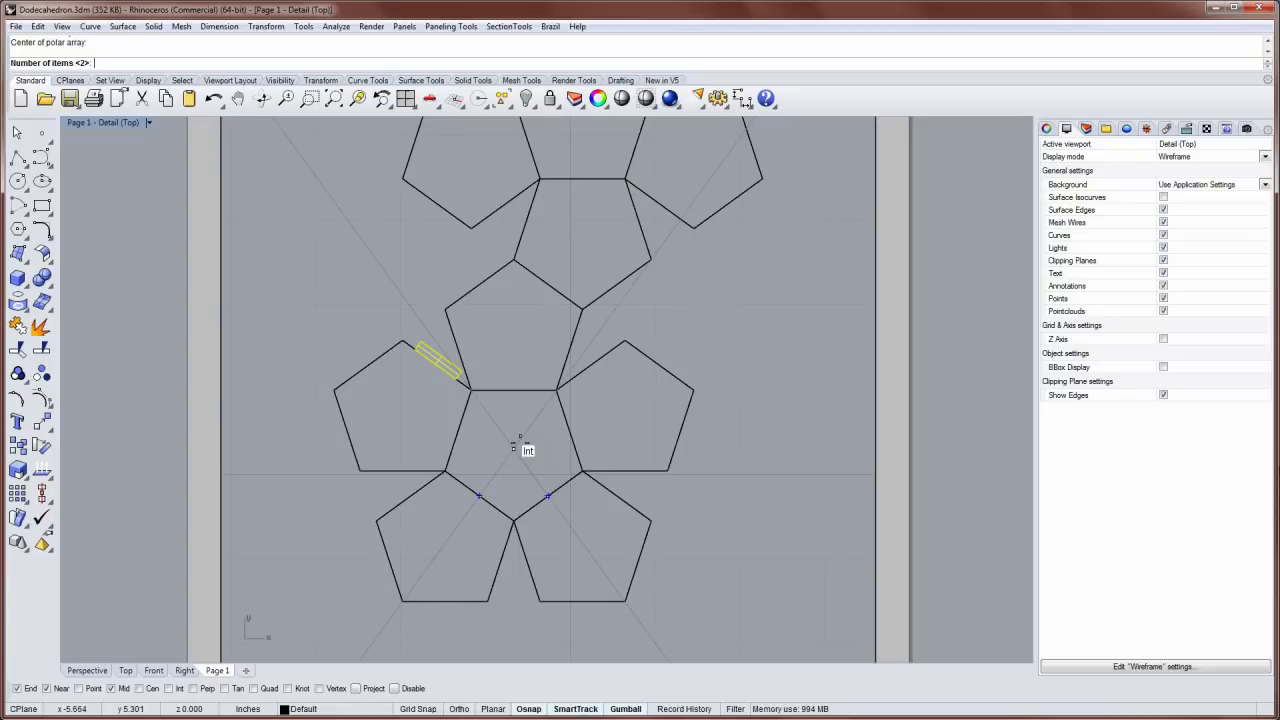
type("5")
key("Return")
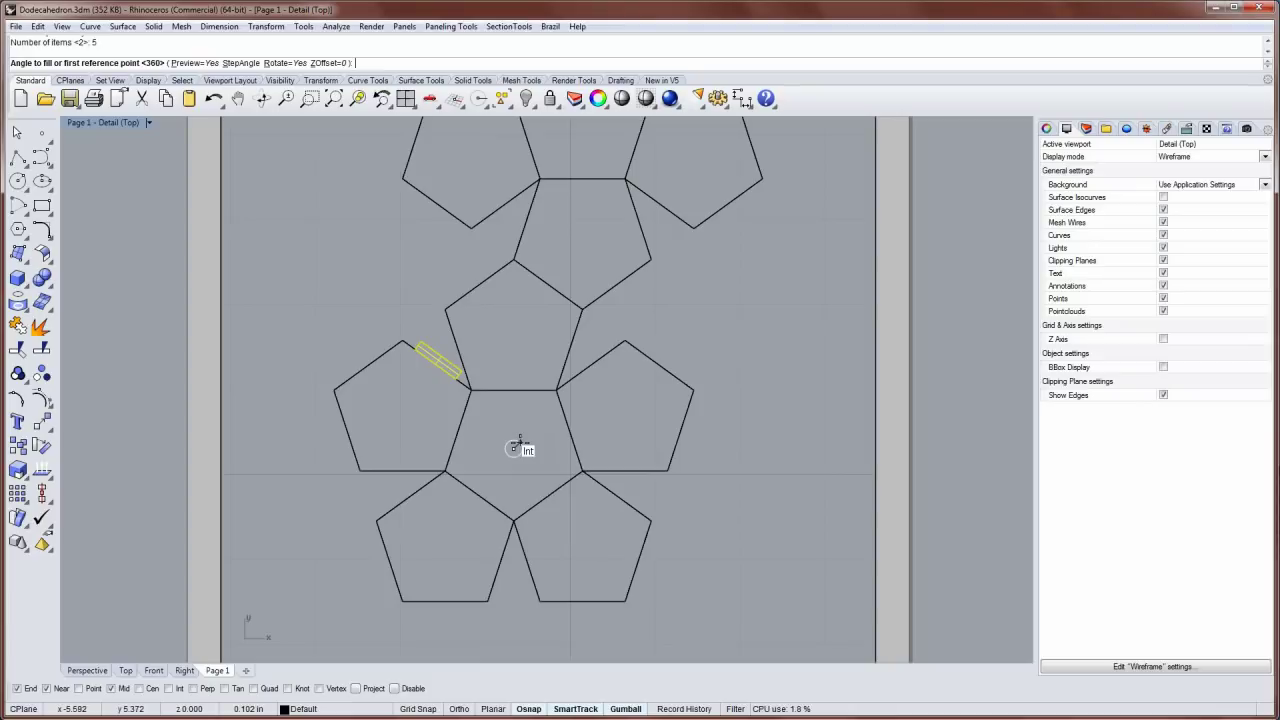
key("Return")
key("Return")
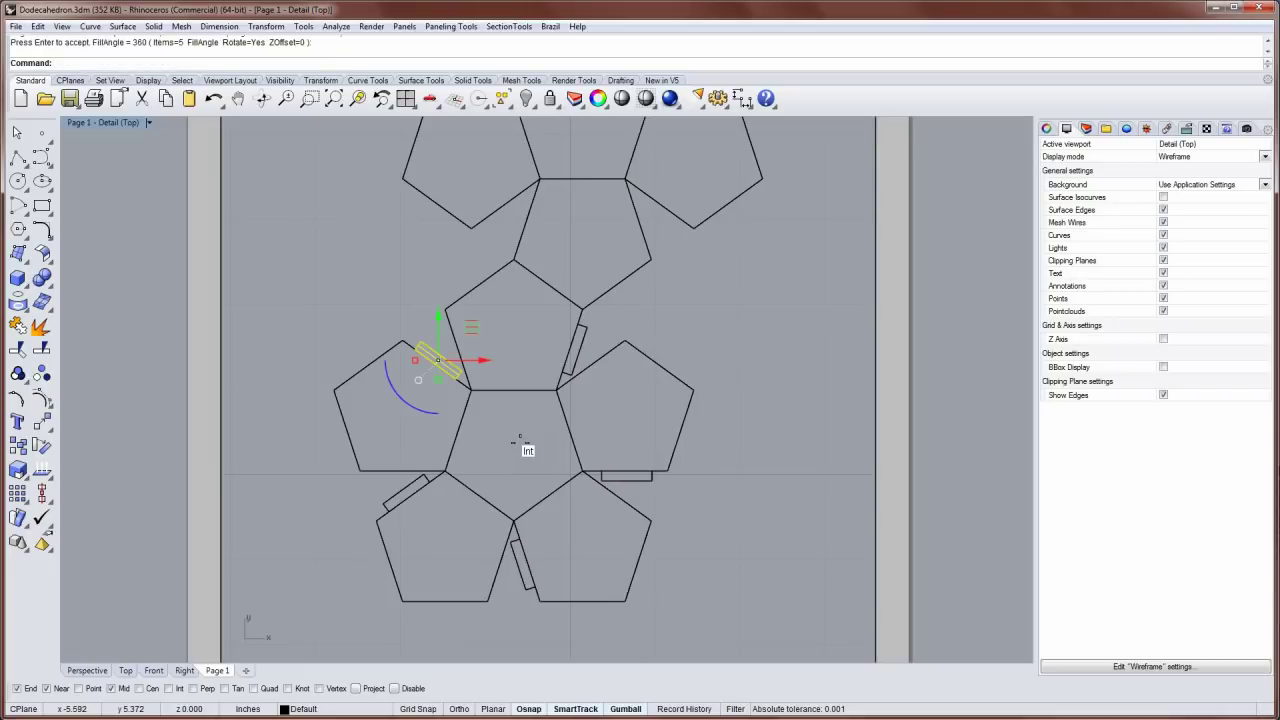
Pan the net and select one of the glue tabs for copying
left_click(666, 291)
right_click_drag(557, 431, 521, 520)
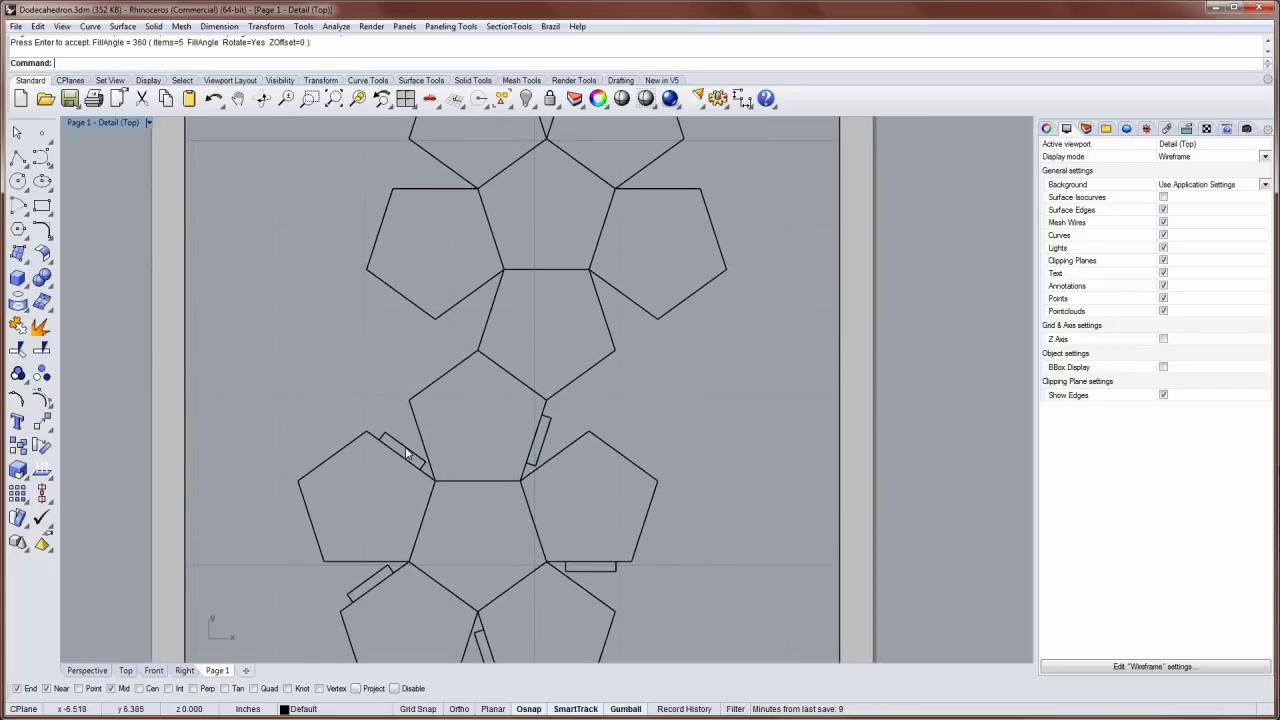
left_click(407, 453)
scroll(409, 460, "up", 5)
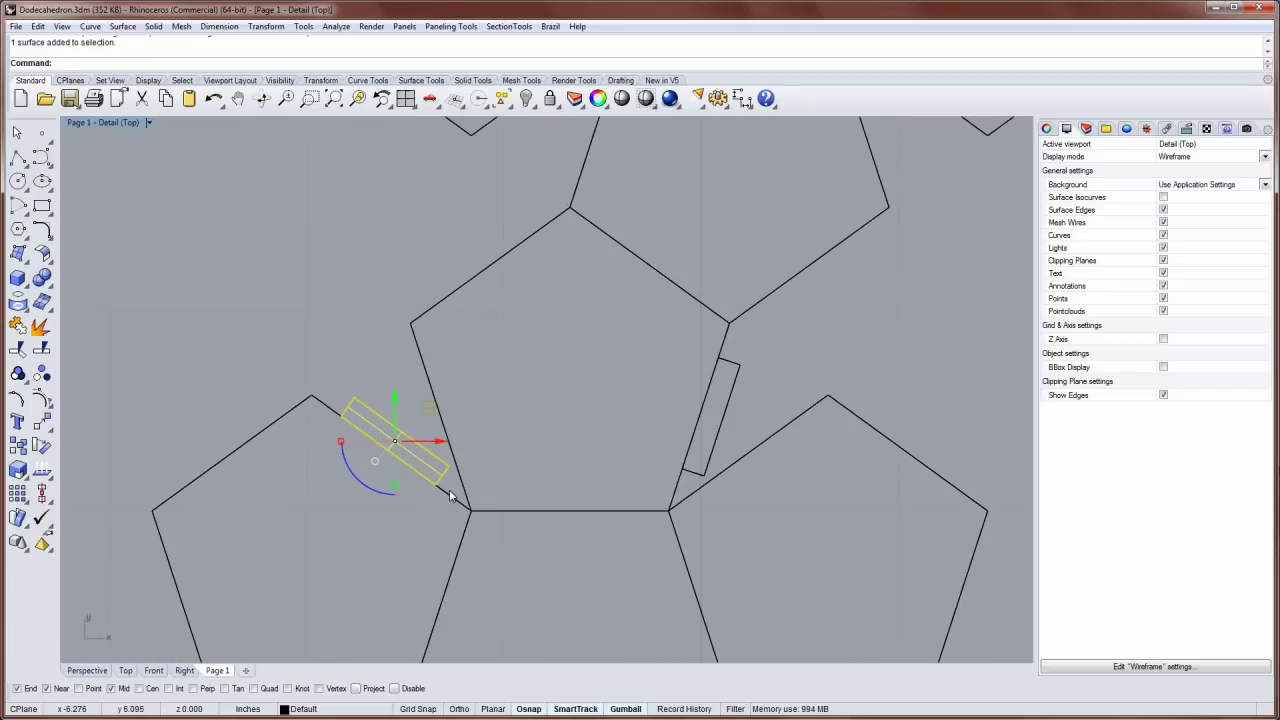
Copy the glue tab from its edge midpoint onto an upper pentagon edge
type("Copy")
key("Return")
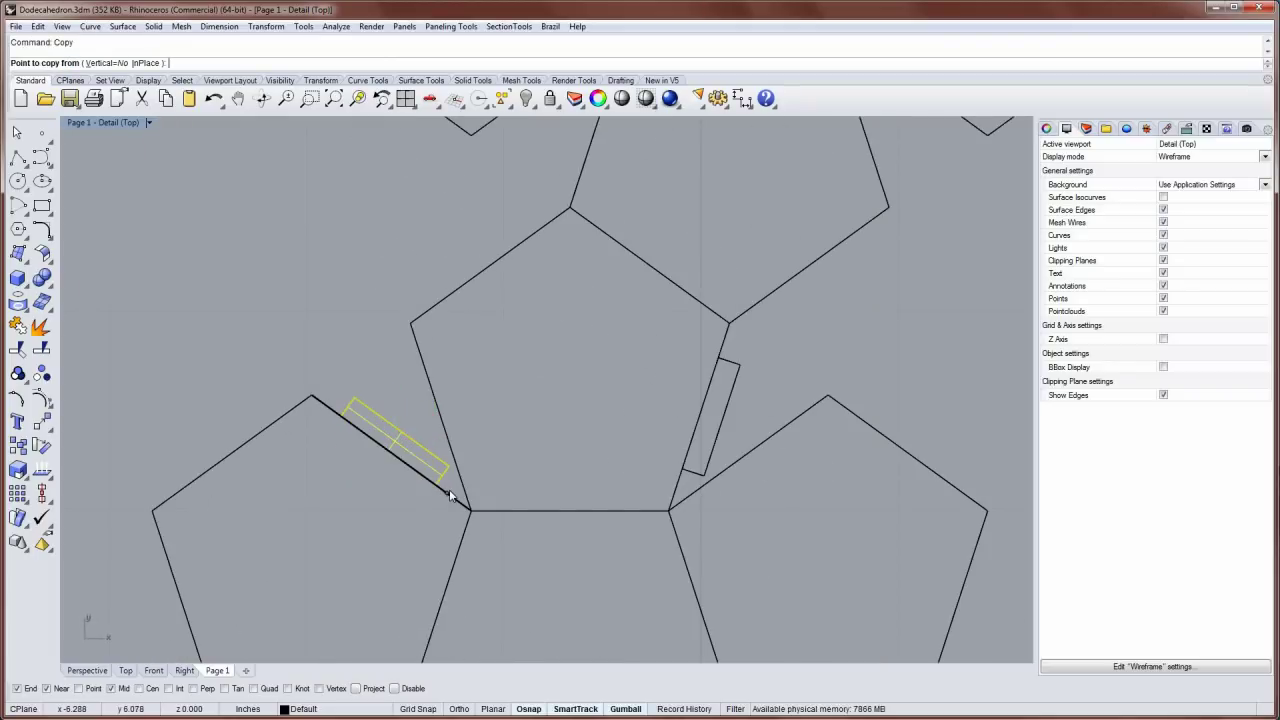
left_click(391, 451)
scroll(410, 448, "down", 5)
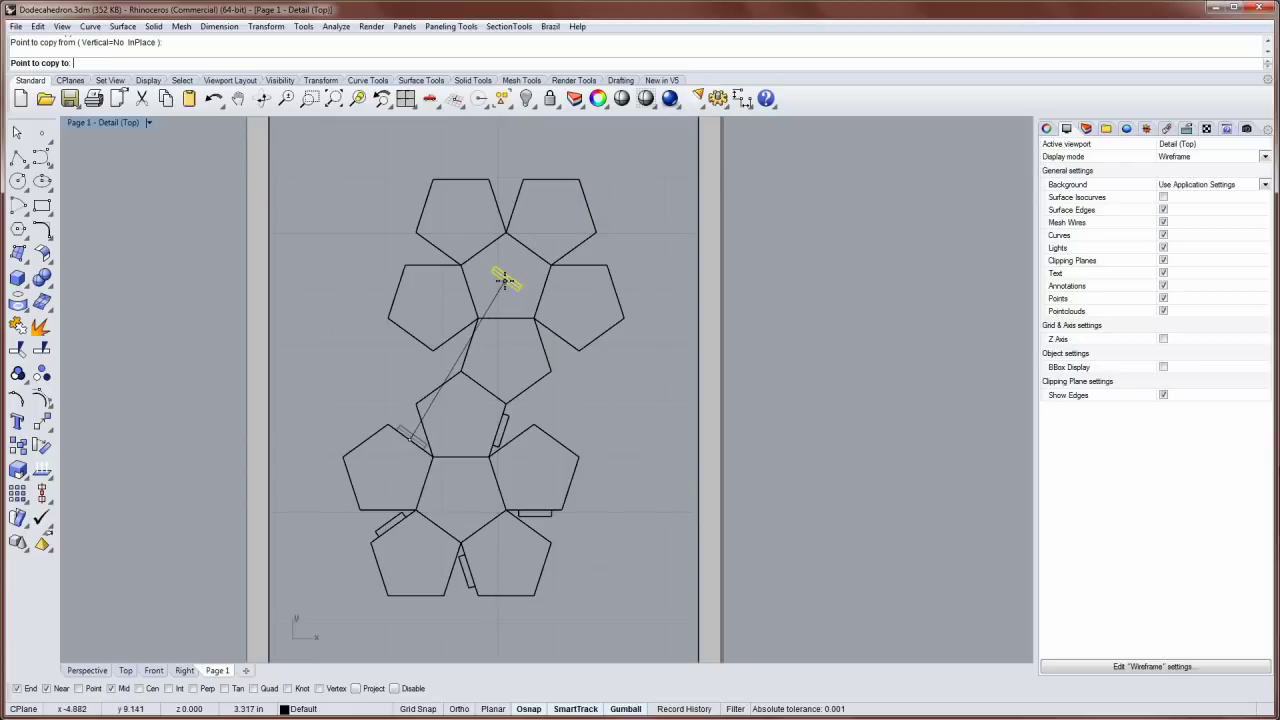
left_click(541, 344)
scroll(543, 357, "up", 5)
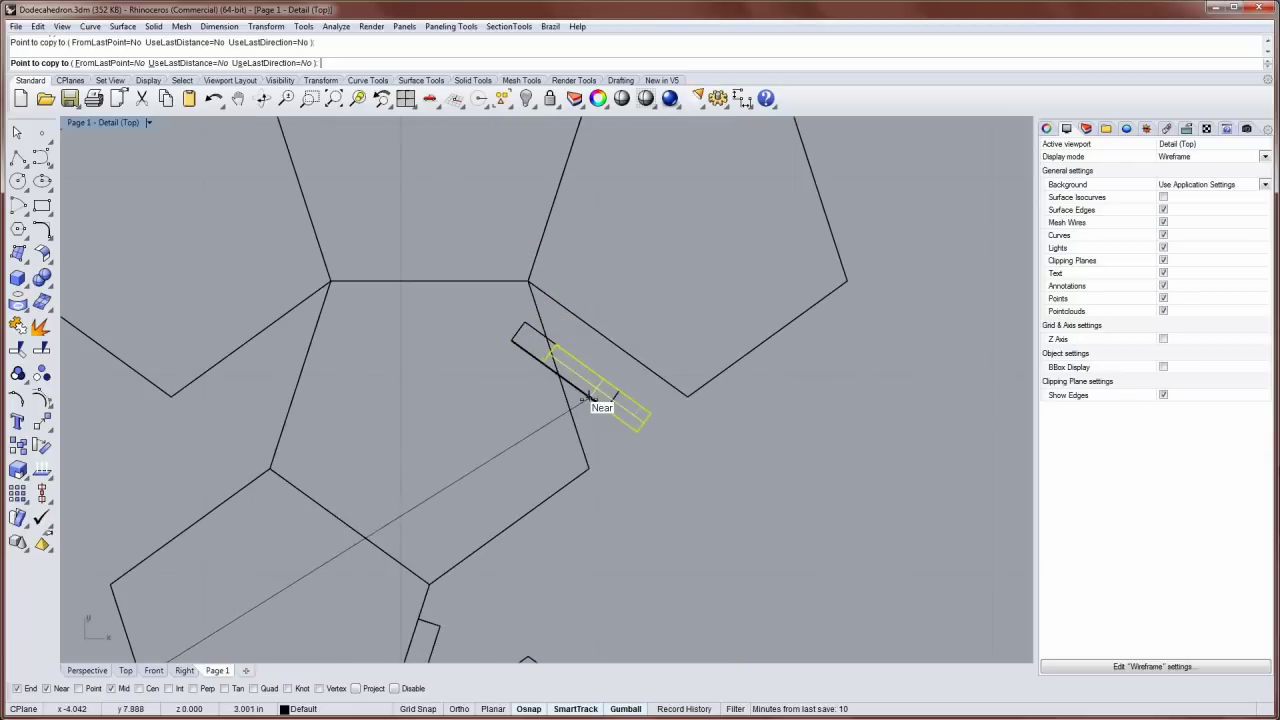
key("Return")
Move the copied tab to the midpoint of the neighbouring pentagon edge
left_click(582, 367)
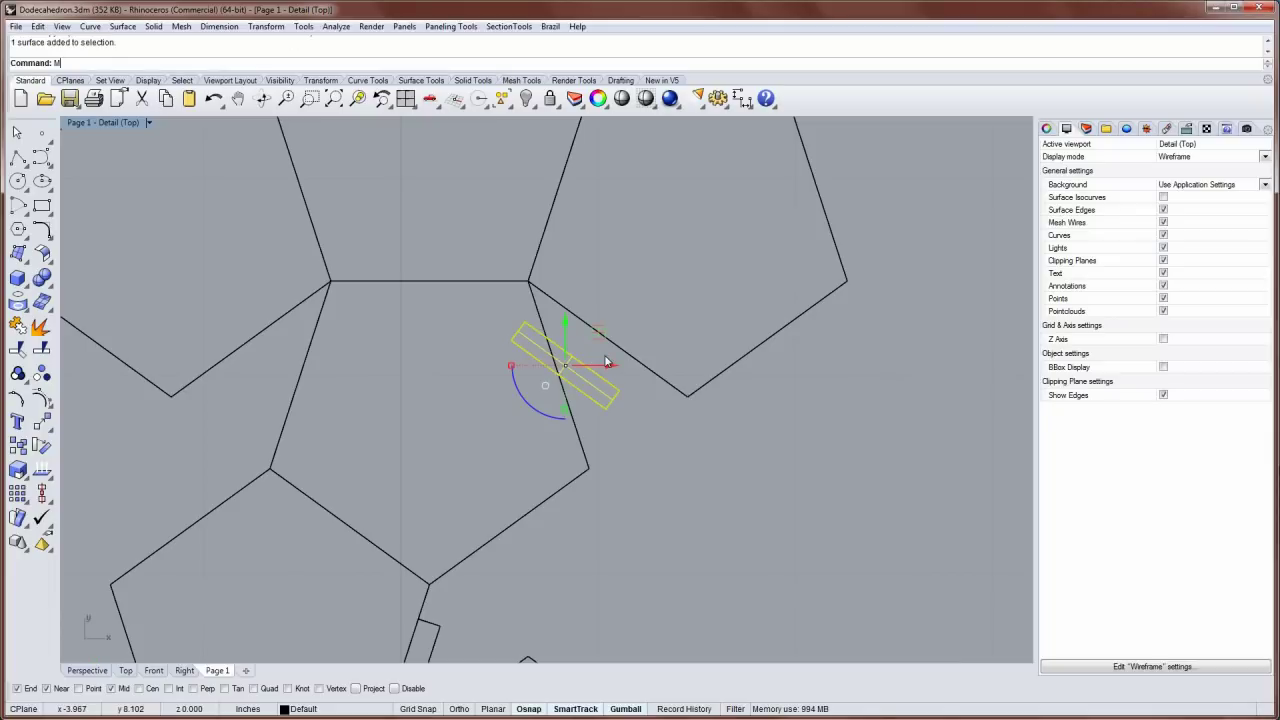
type("M")
key("Return")
left_click(572, 357)
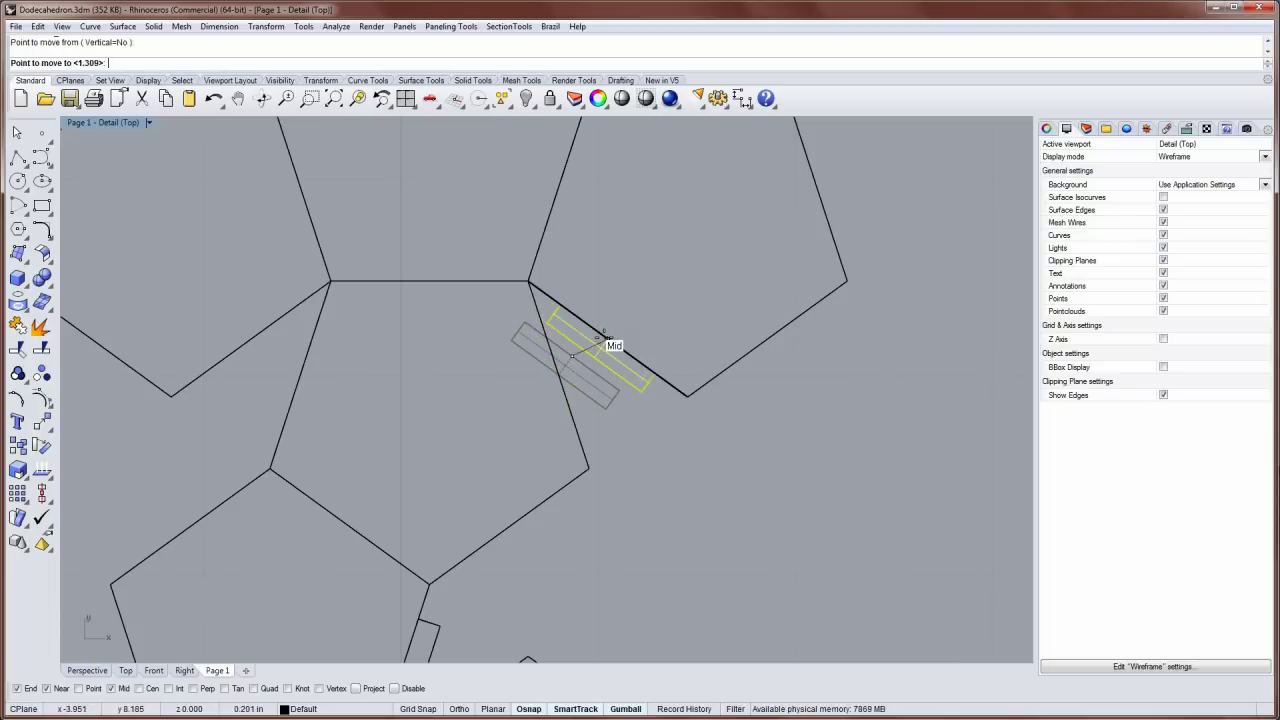
left_click(604, 337)
Bring the upper part of the net into view and select the newly placed tab
left_click(670, 445)
scroll(670, 445, "down", 5)
right_click_drag(660, 430, 654, 383)
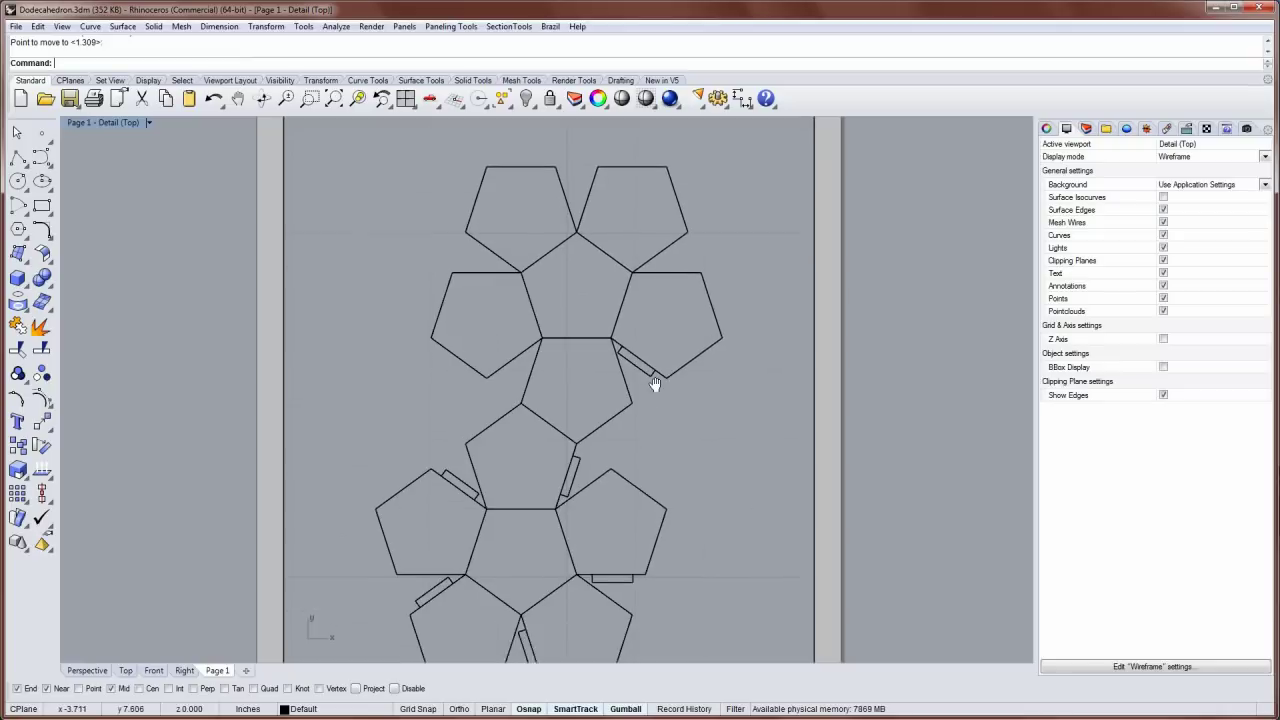
scroll(500, 465, "up", 4)
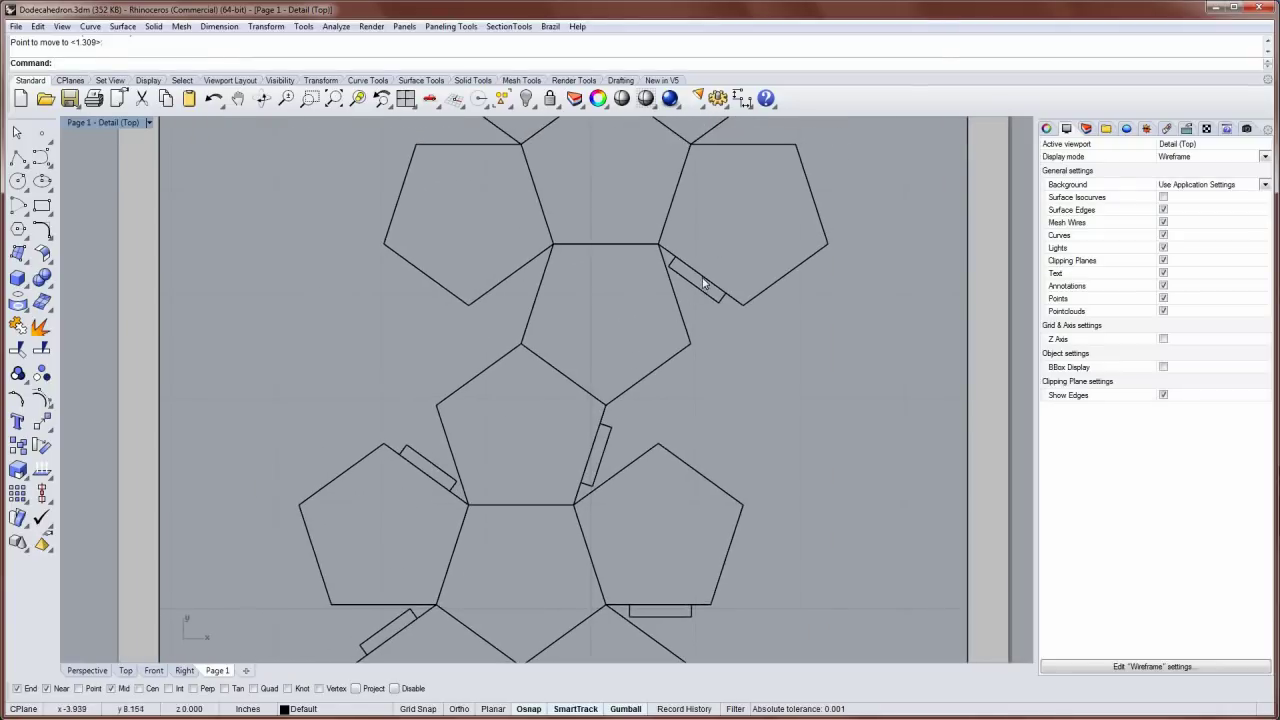
scroll(700, 390, "down", 2)
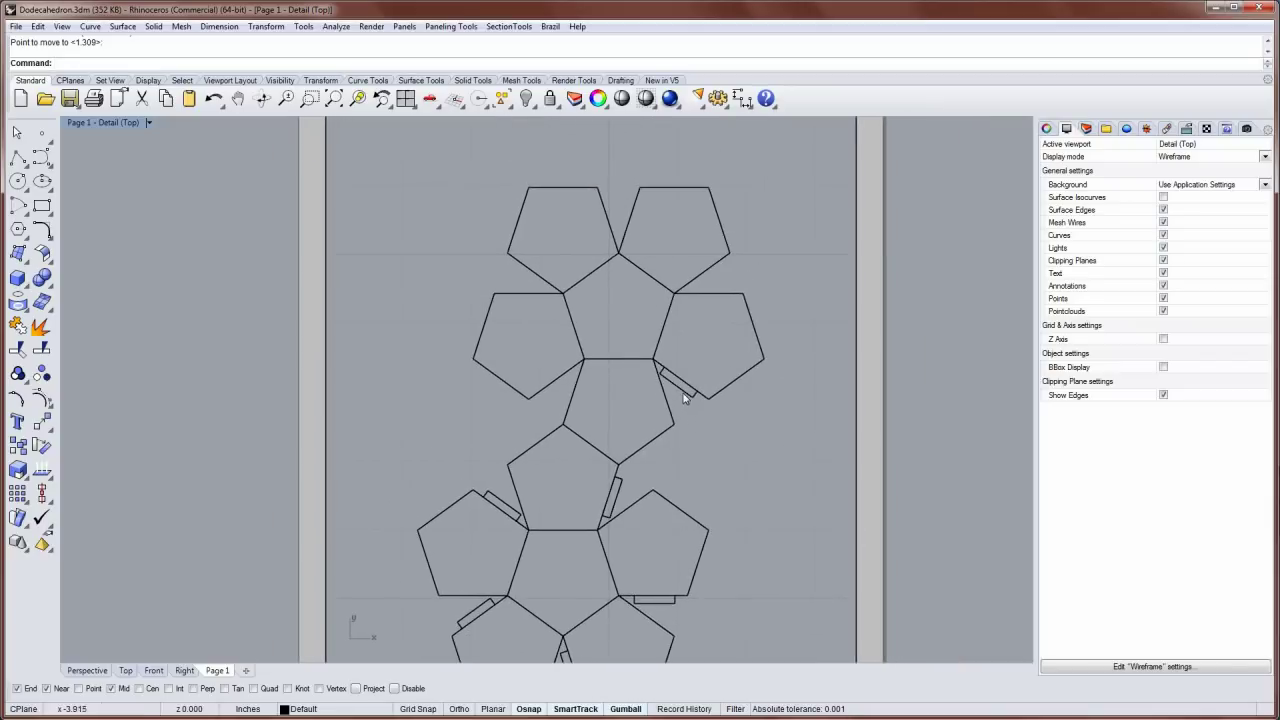
left_click(684, 392)
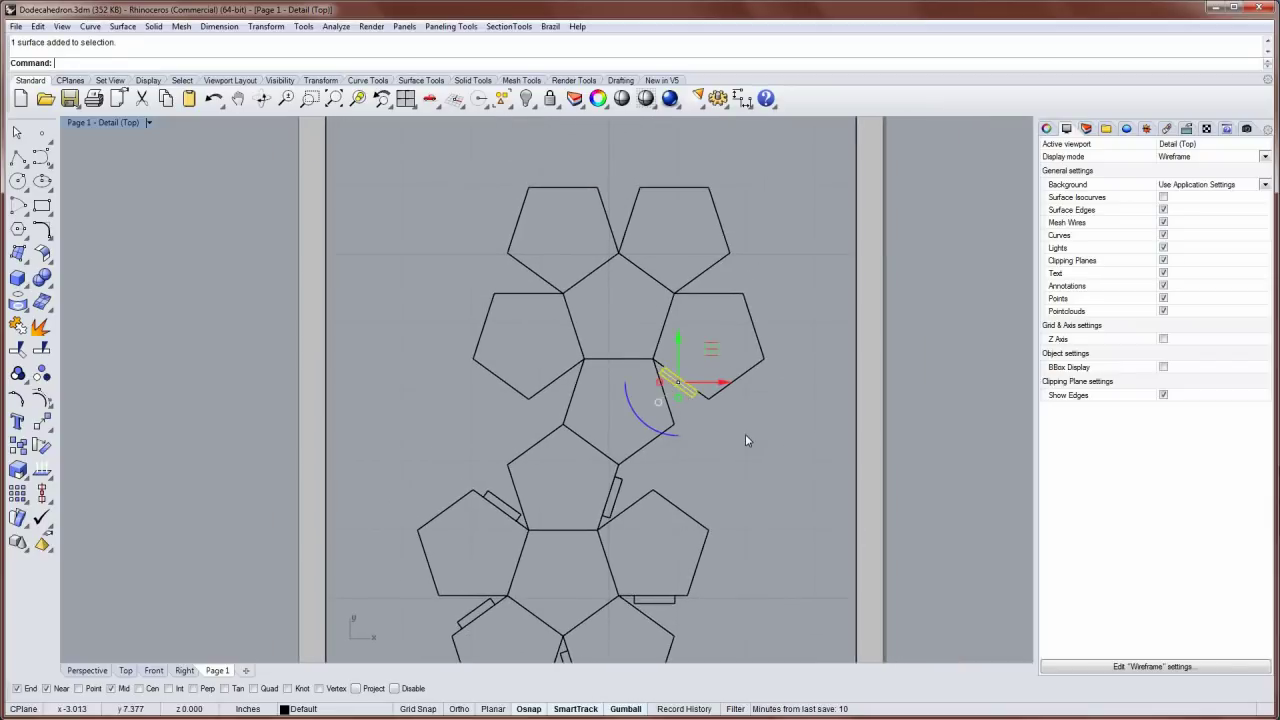
Polar-array the tab 5 times over 360° around the upper central pentagon
right_click(603, 62)
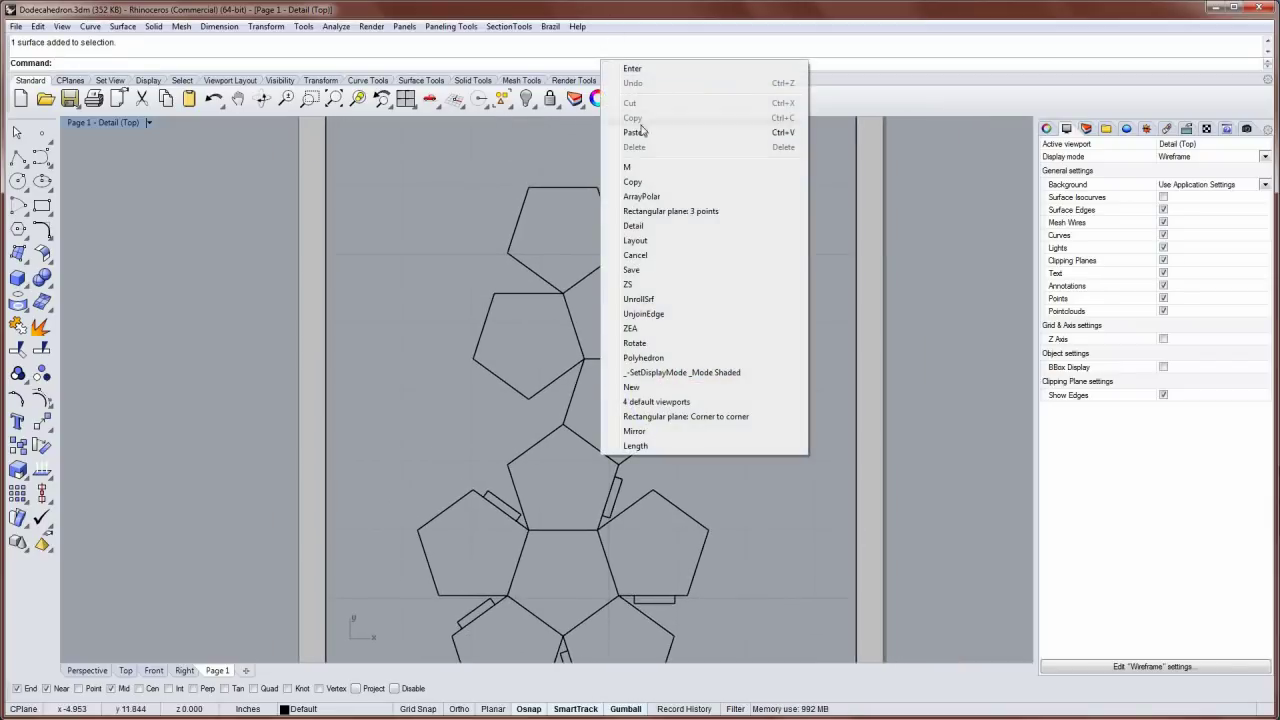
left_click(643, 196)
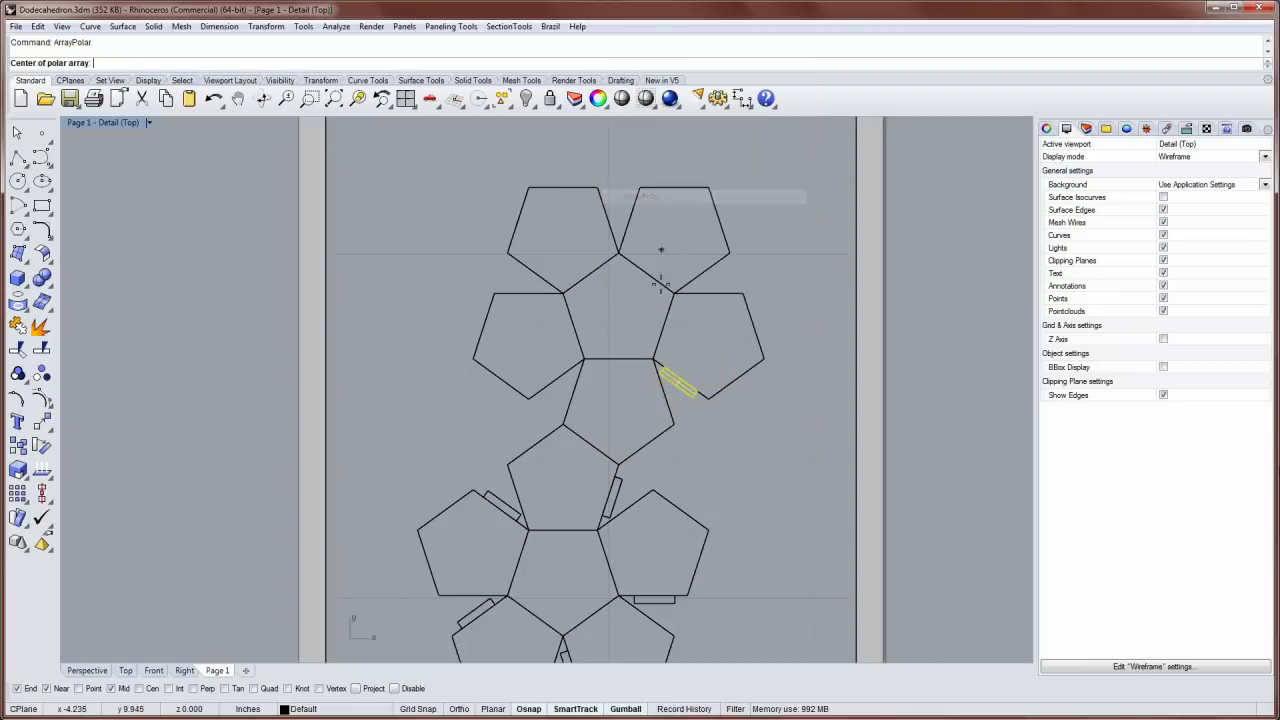
left_click(617, 311)
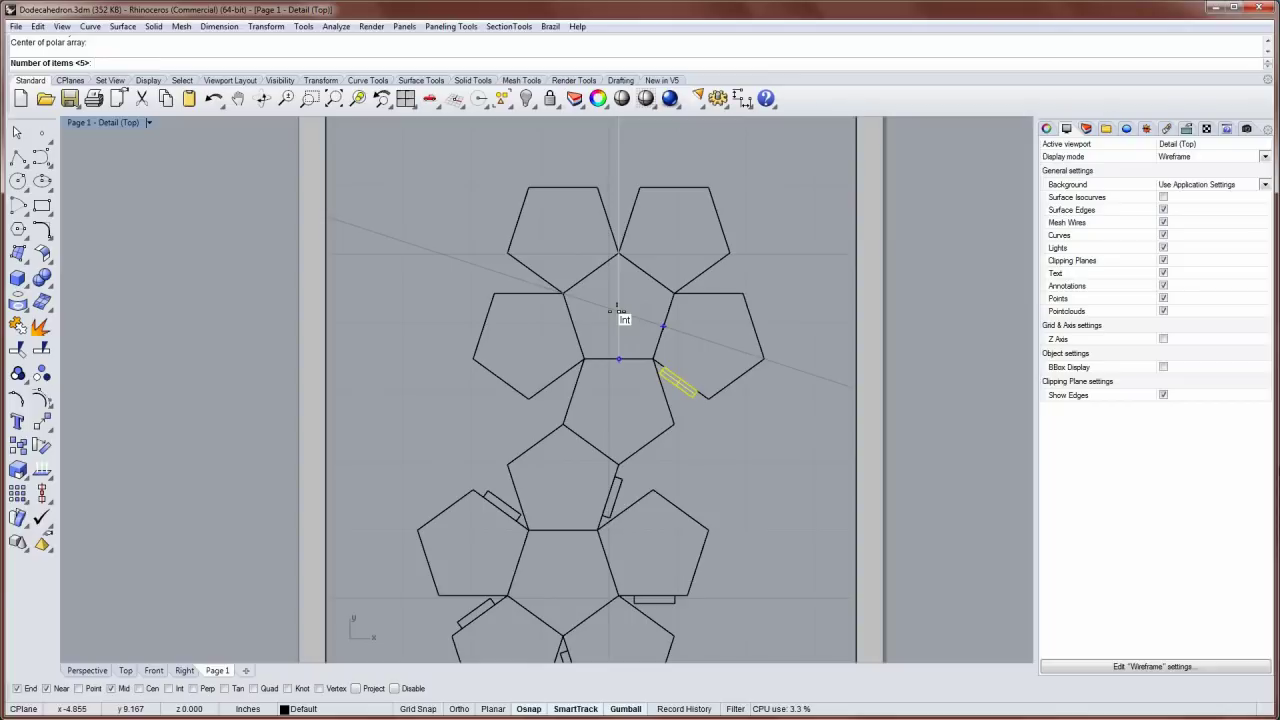
key("Return")
key("Return")
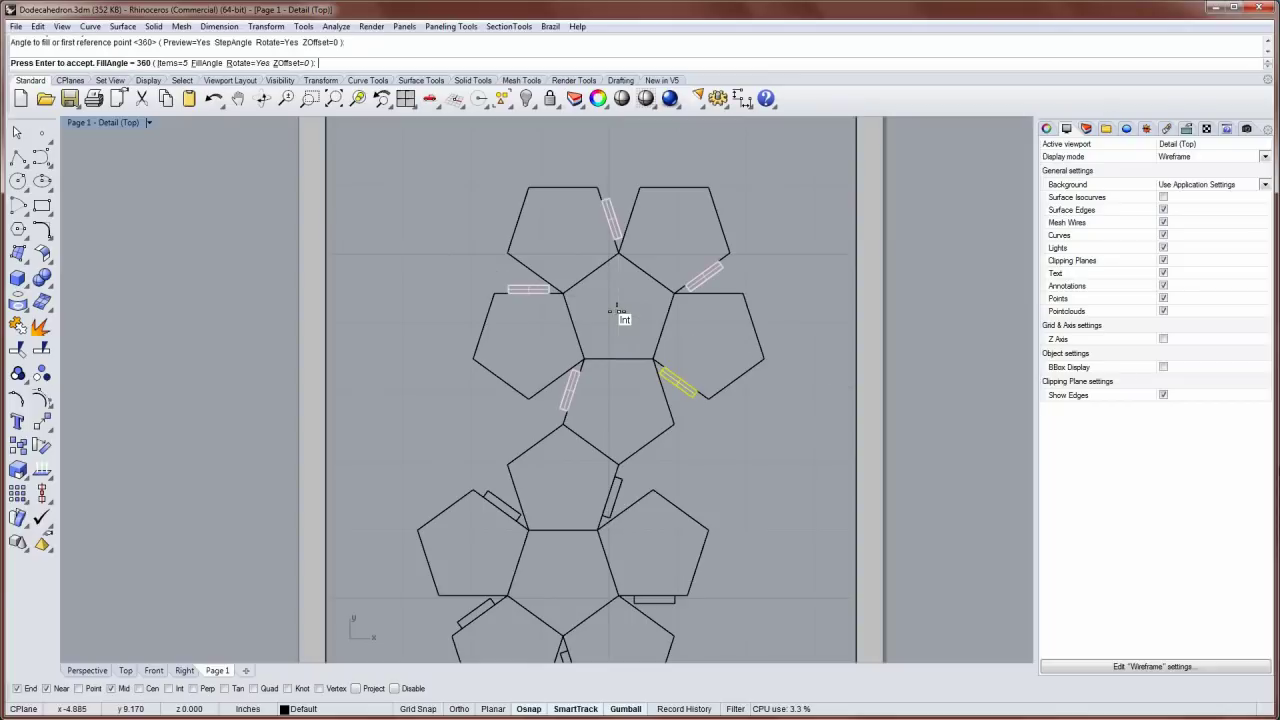
key("Return")
Deselect the tabs and recentre the page sheet in the view
left_click(810, 263)
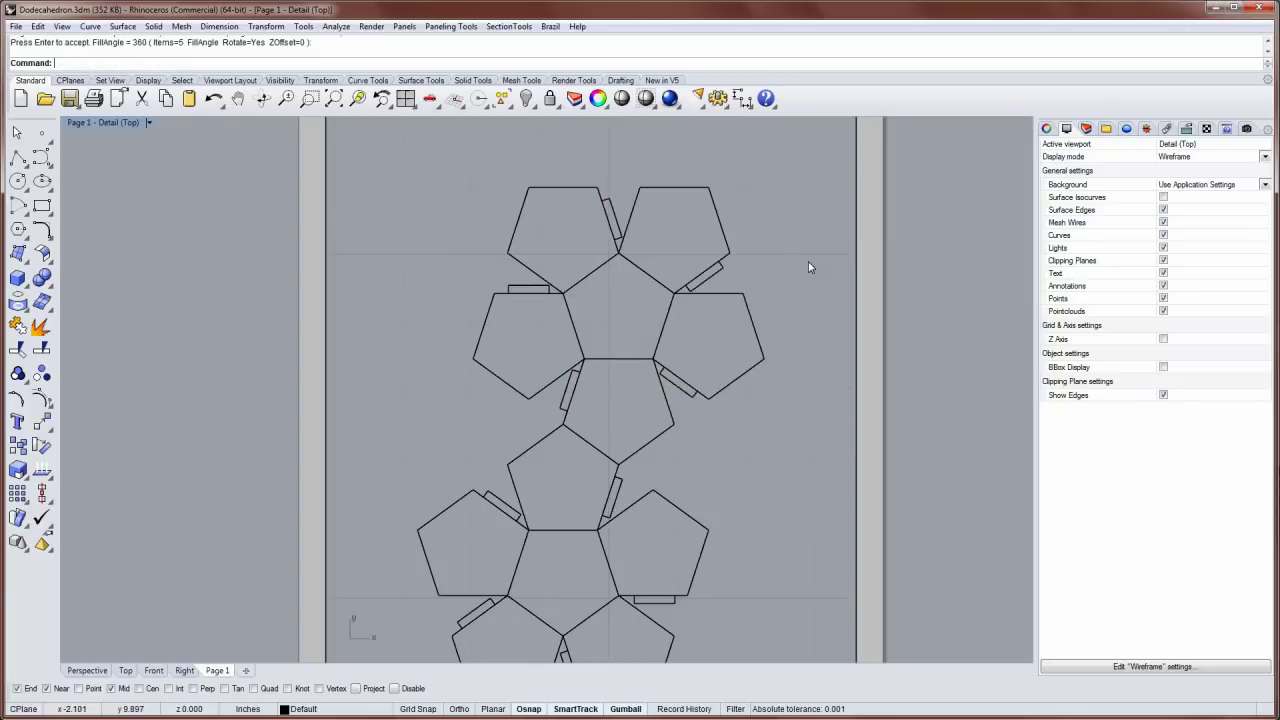
scroll(750, 320, "down", 3)
right_click_drag(724, 304, 541, 497)
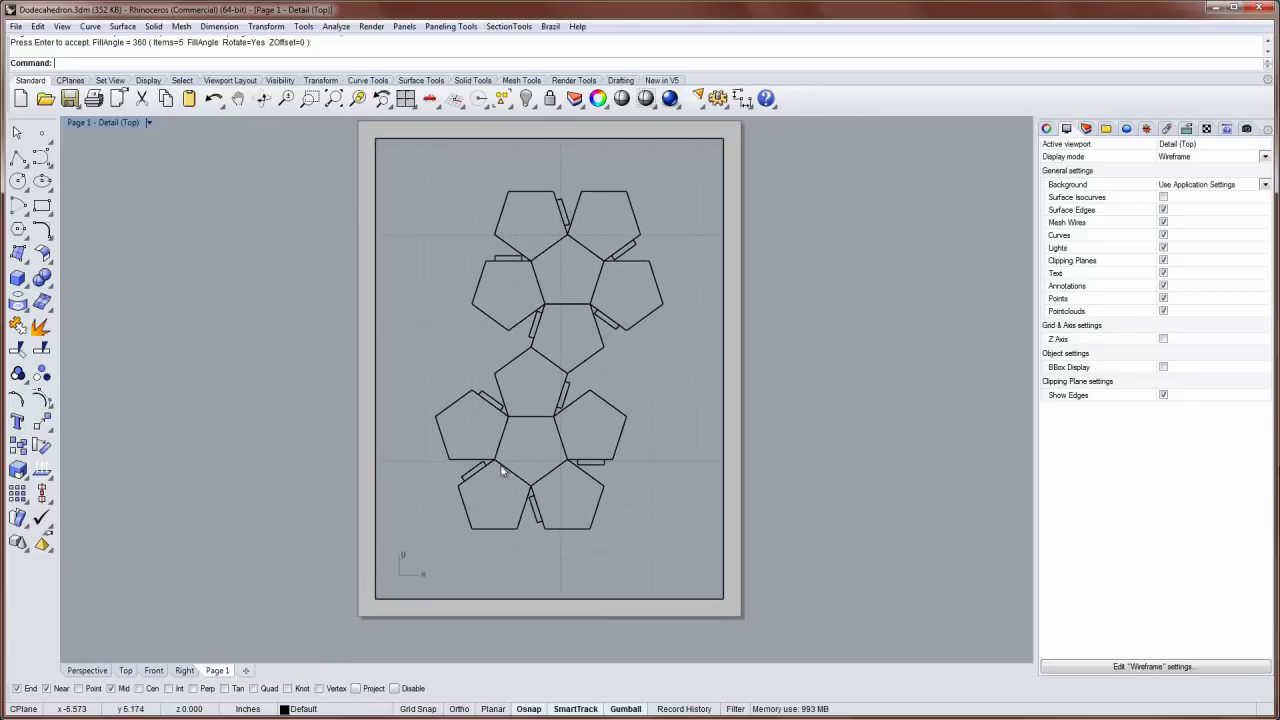
right_click_drag(571, 429, 560, 417)
scroll(490, 452, "up", 4)
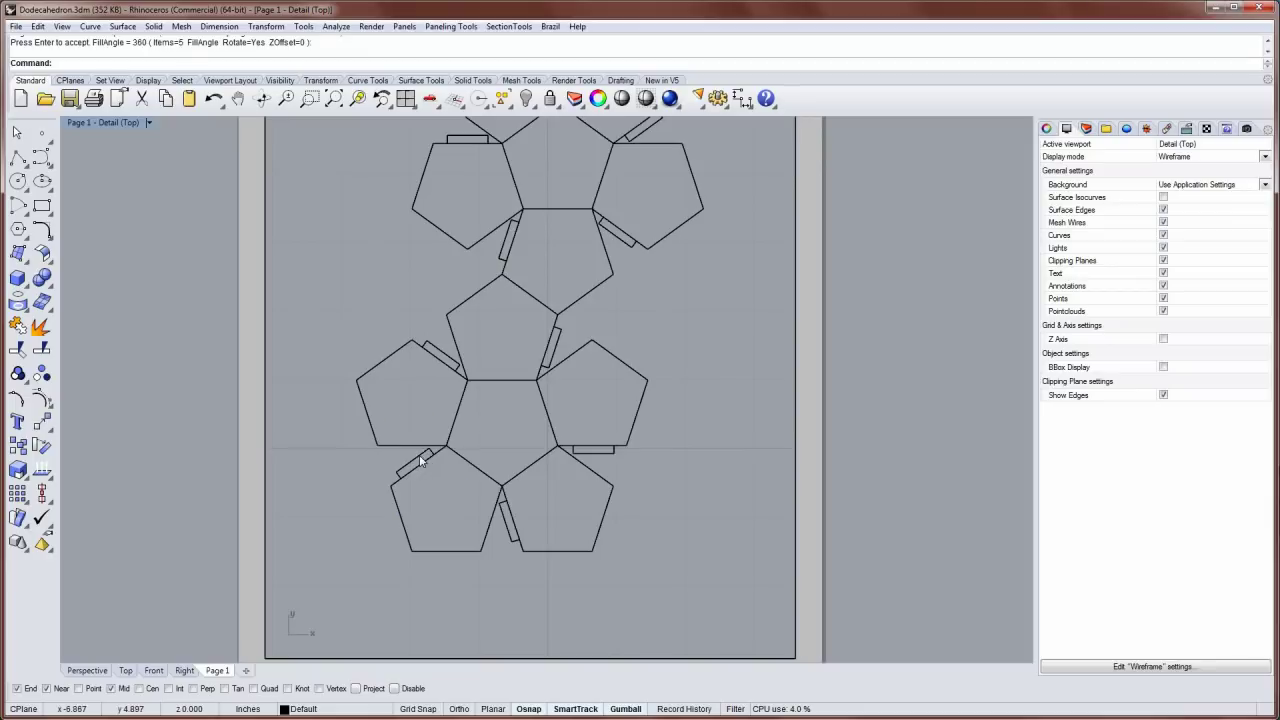
Mirror the lower-left pentagon's tab twice onto its other edges
left_click(428, 461)
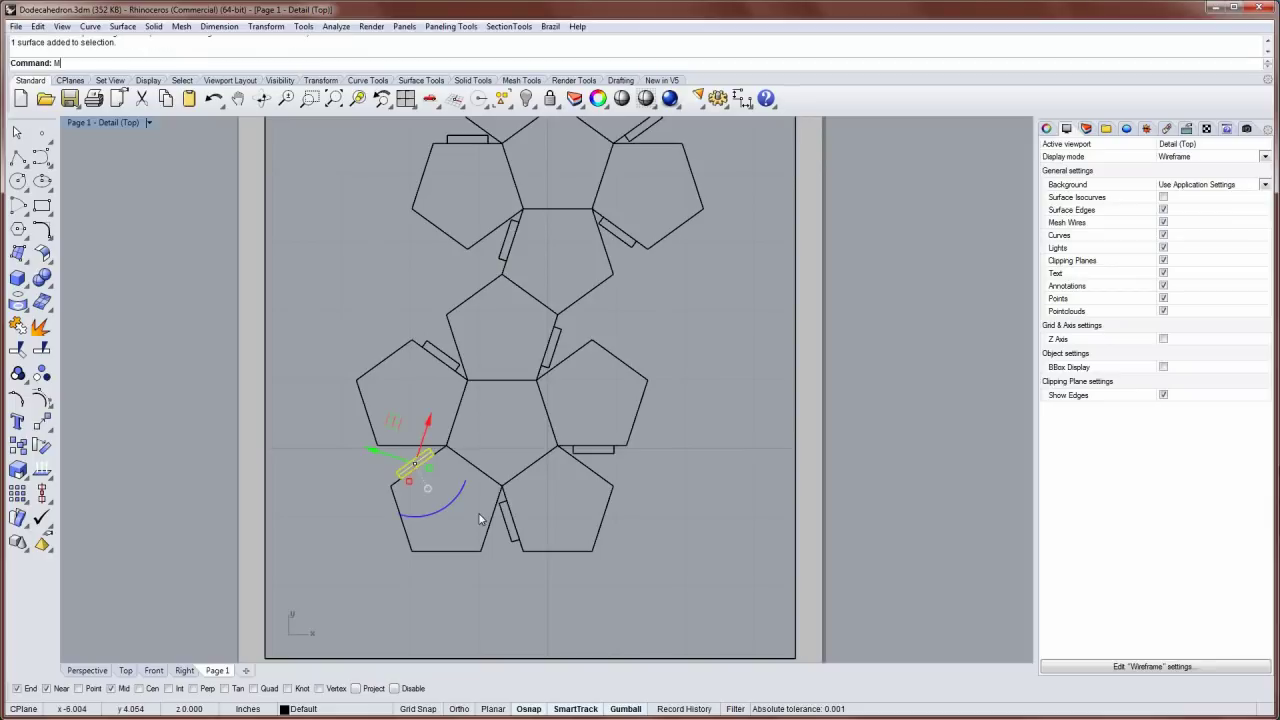
key("Return")
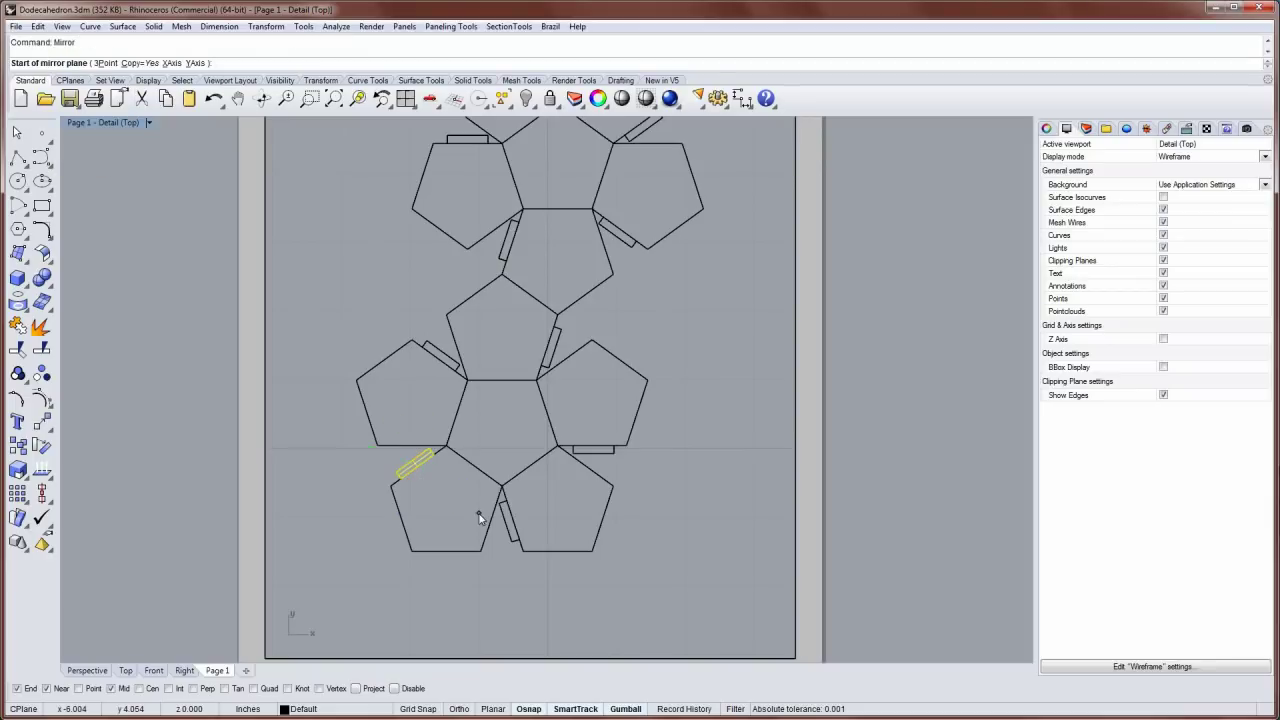
left_click(474, 467)
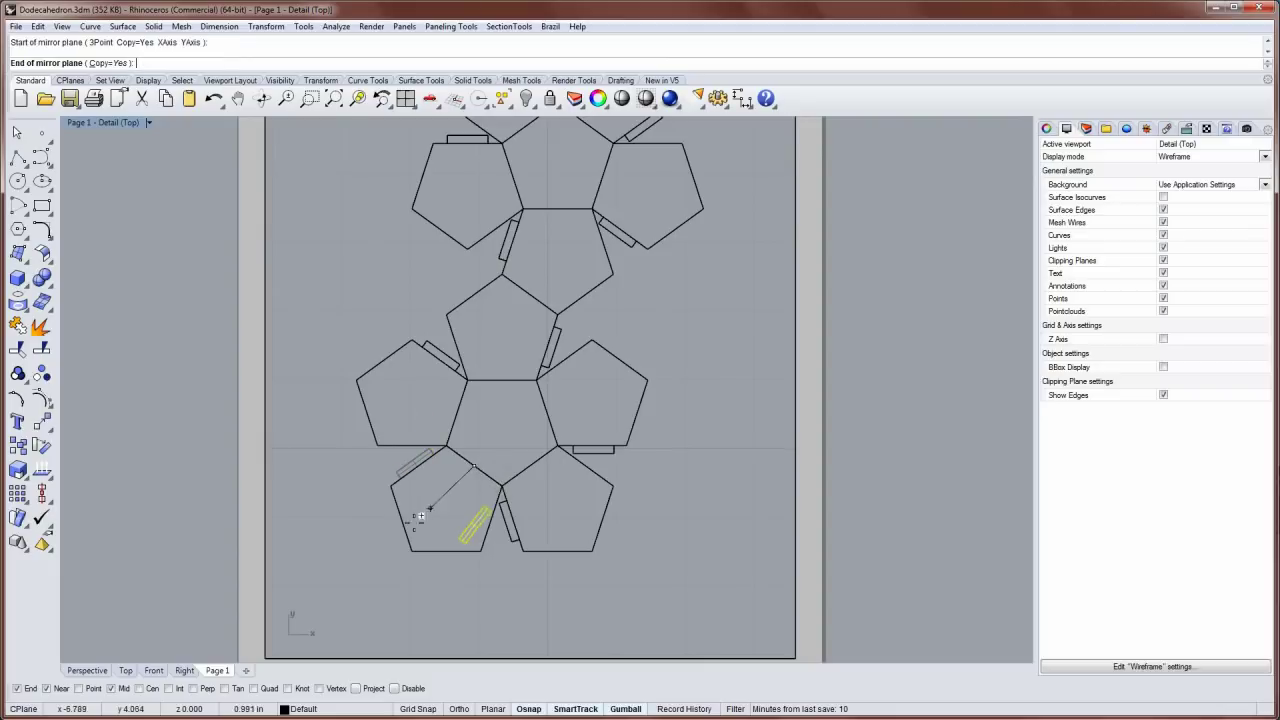
left_click(410, 550)
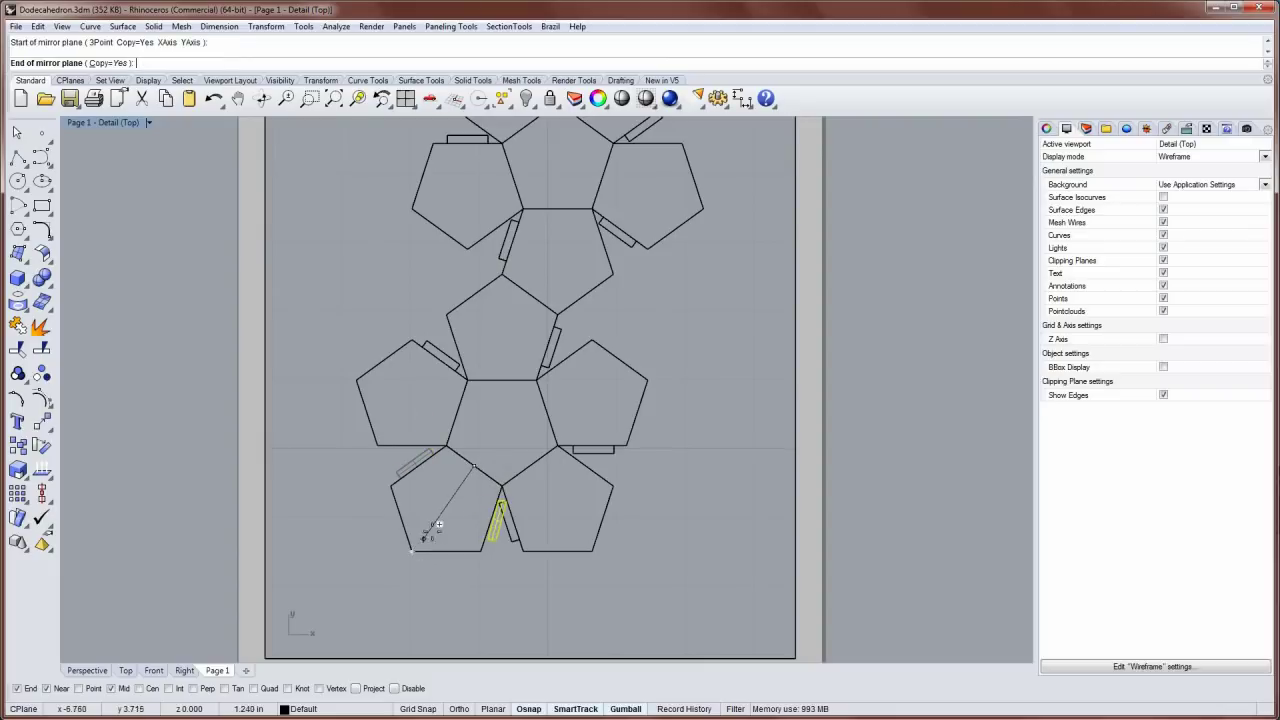
key("Return")
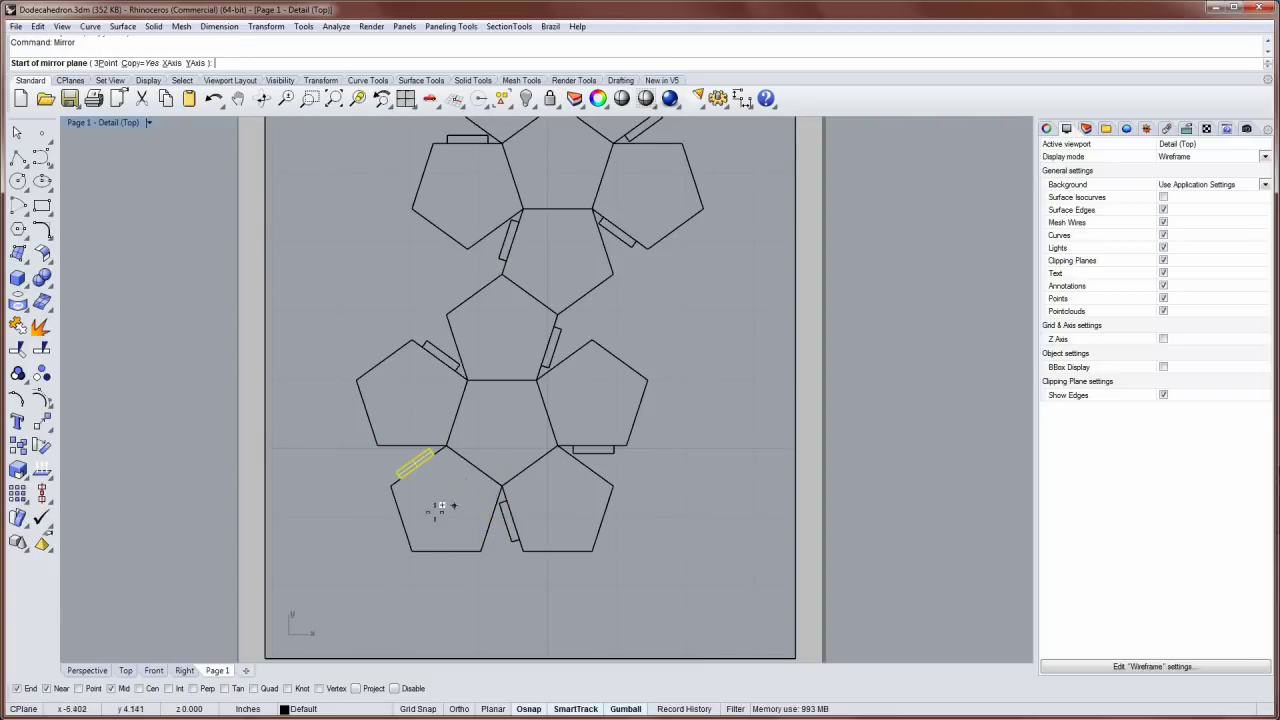
left_click(401, 518)
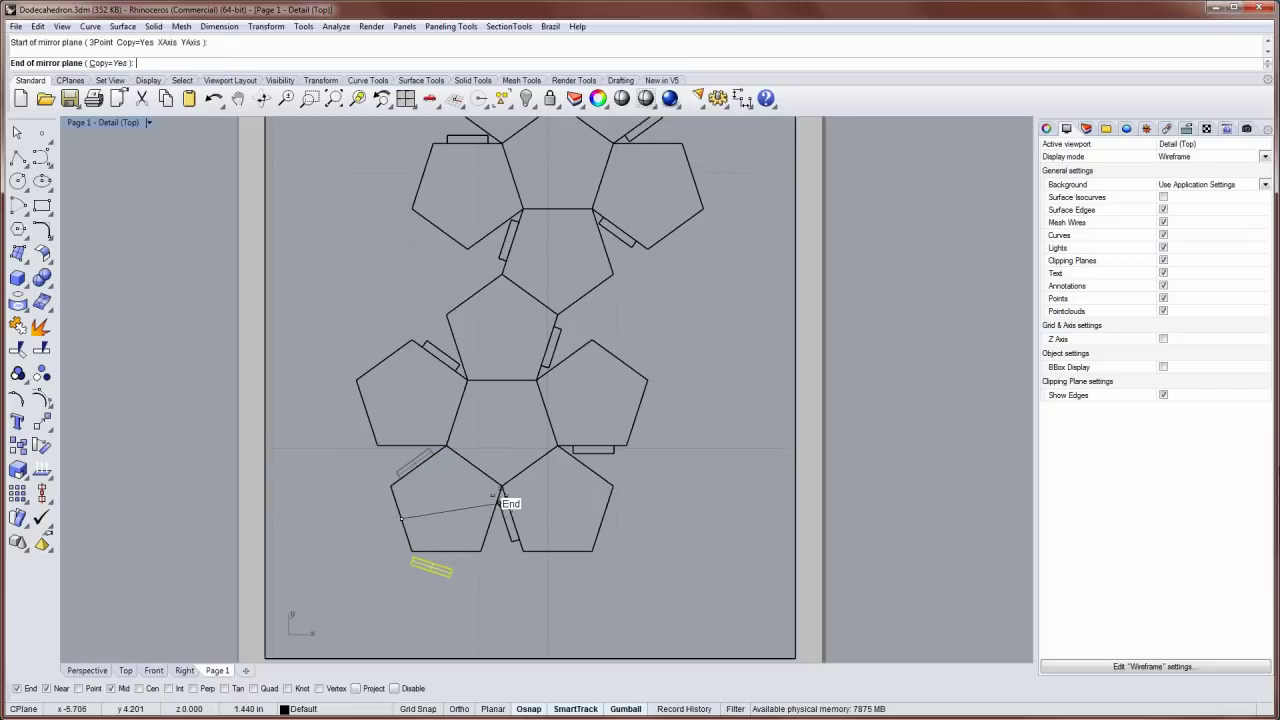
left_click(503, 488)
Polar-array the bottom pentagon's tab 5 times over 360° around the lower centre pentagon
left_click(486, 580)
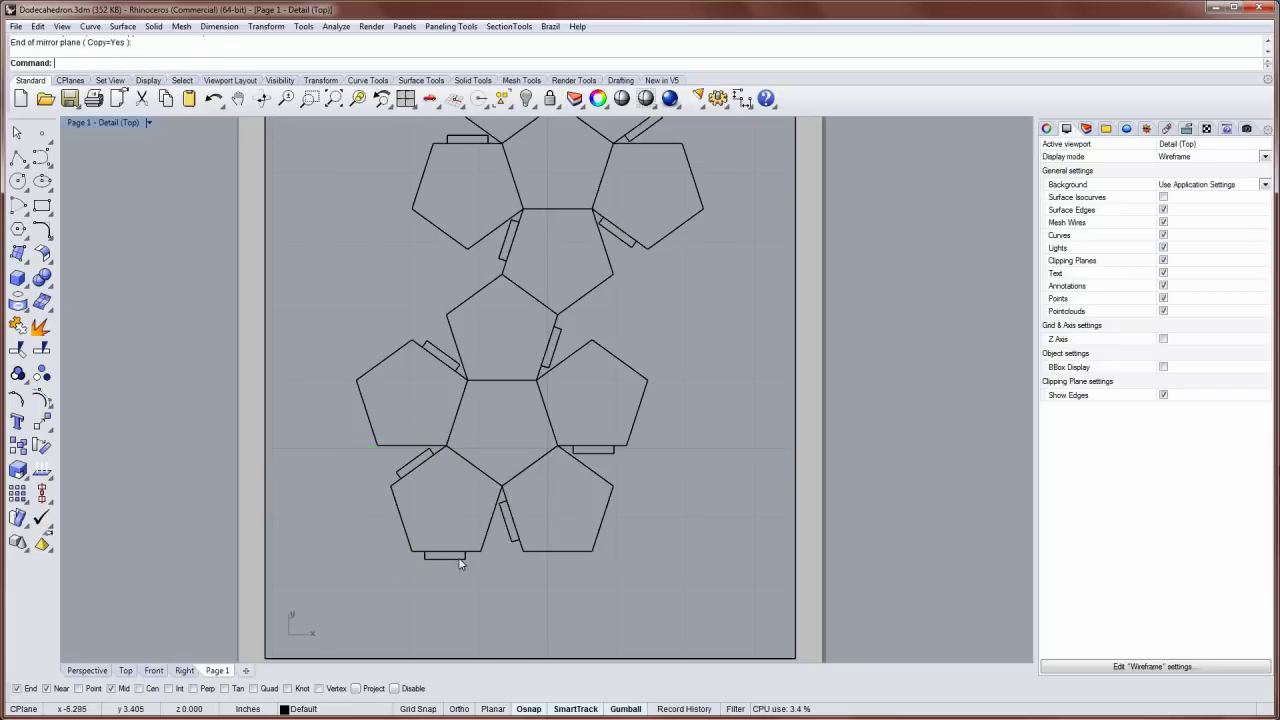
left_click(457, 556)
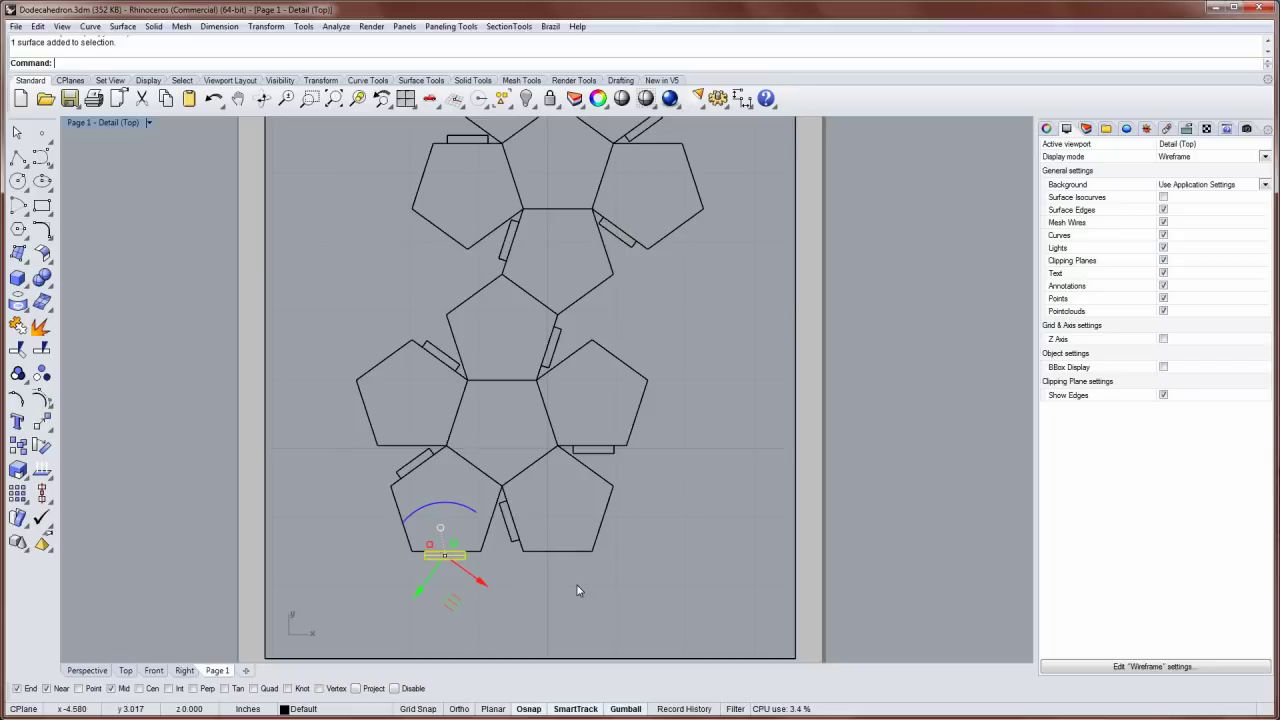
right_click(497, 64)
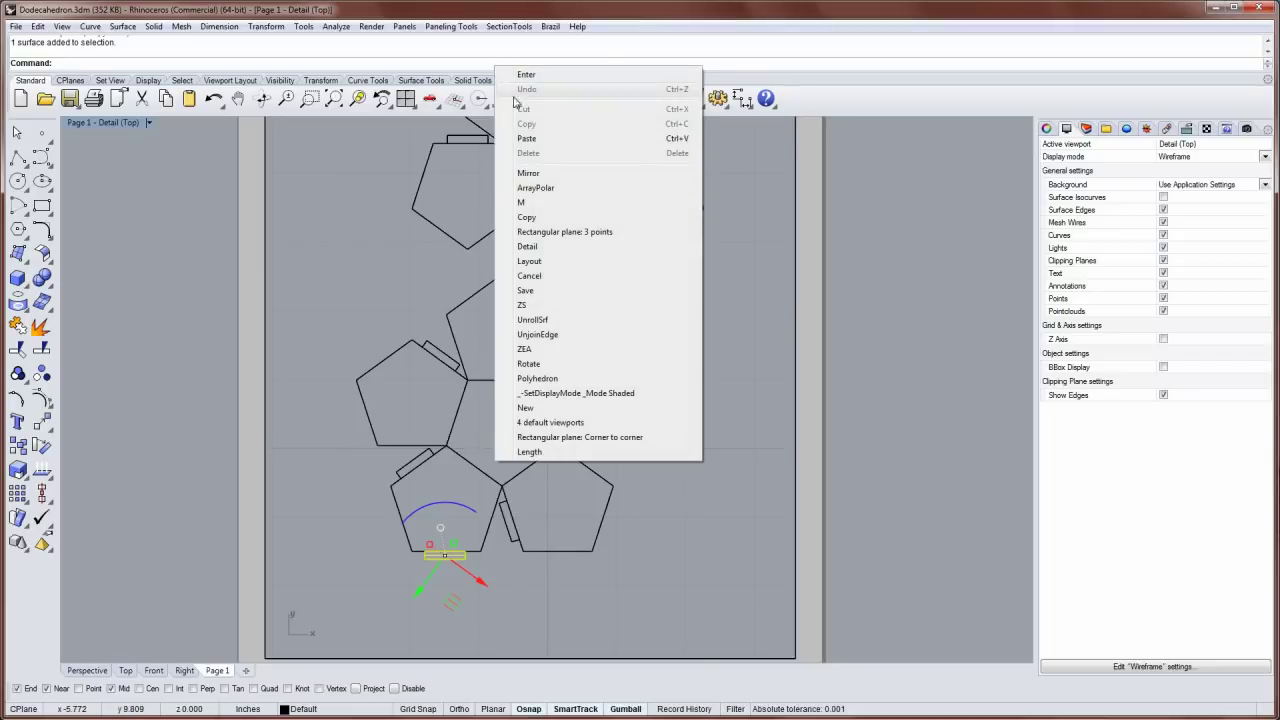
left_click(535, 188)
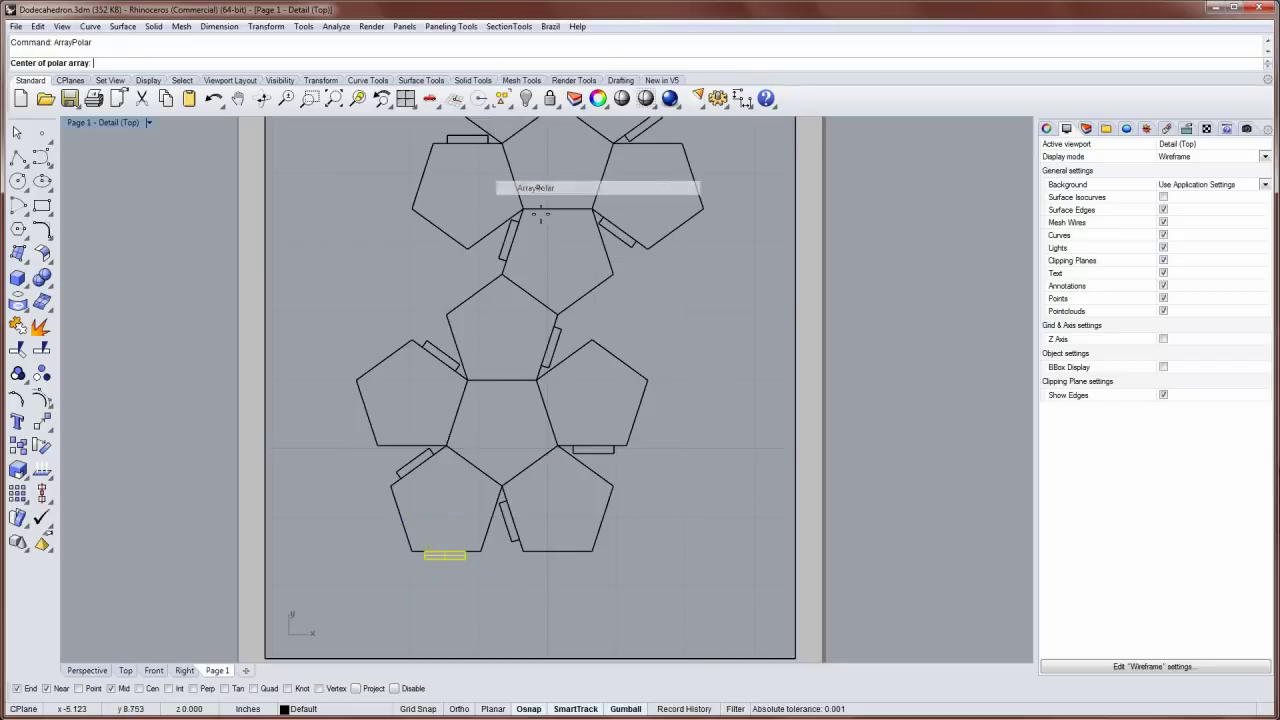
left_click(529, 460)
key("Escape")
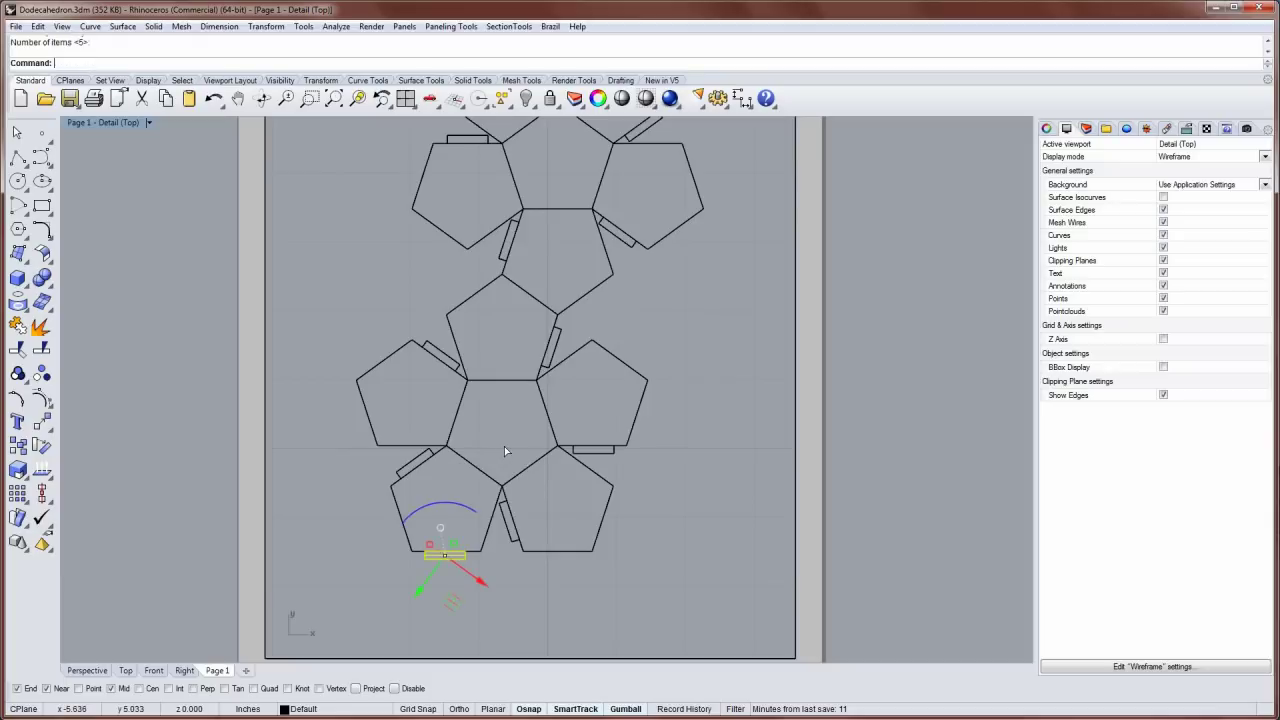
key("Return")
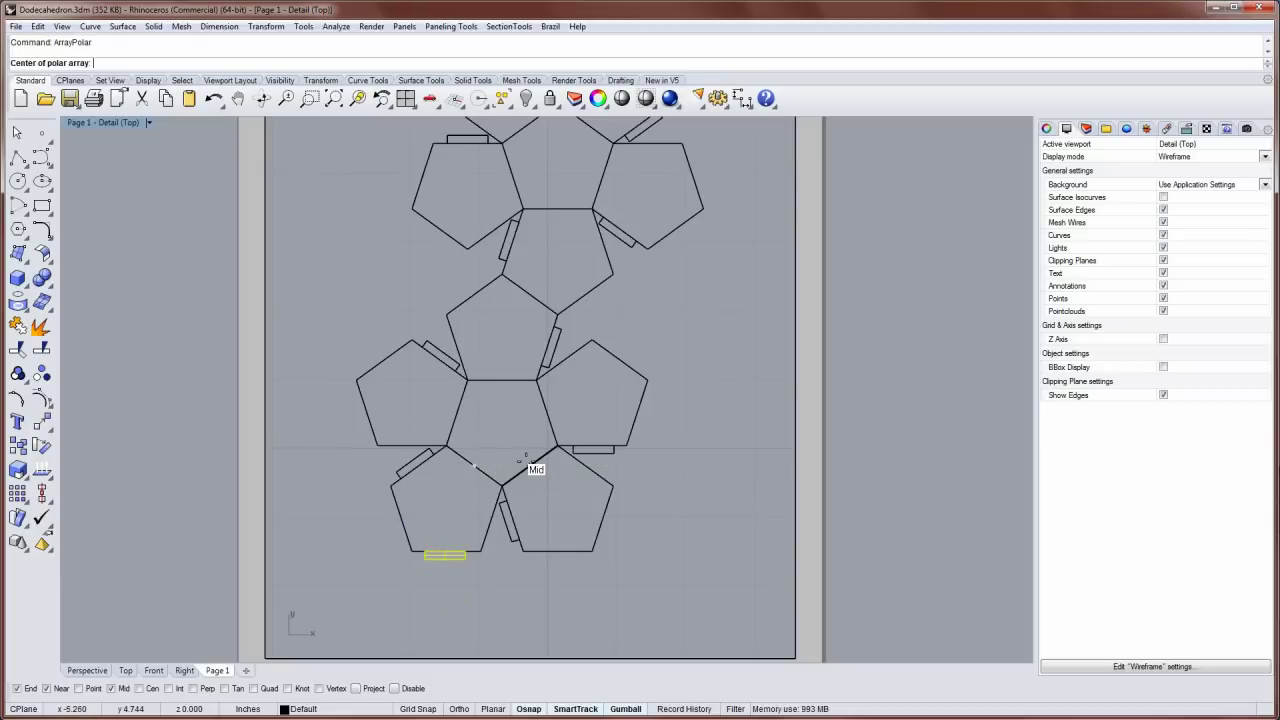
left_click(503, 428)
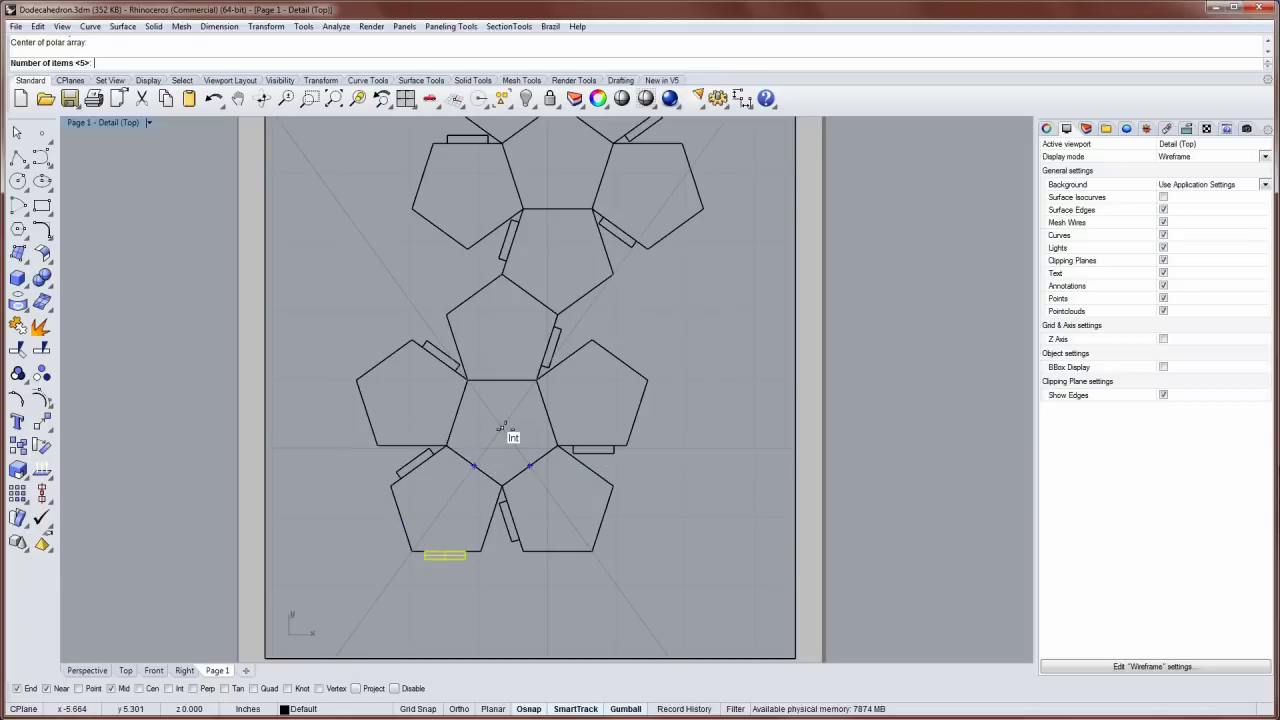
key("Return")
key("Return")
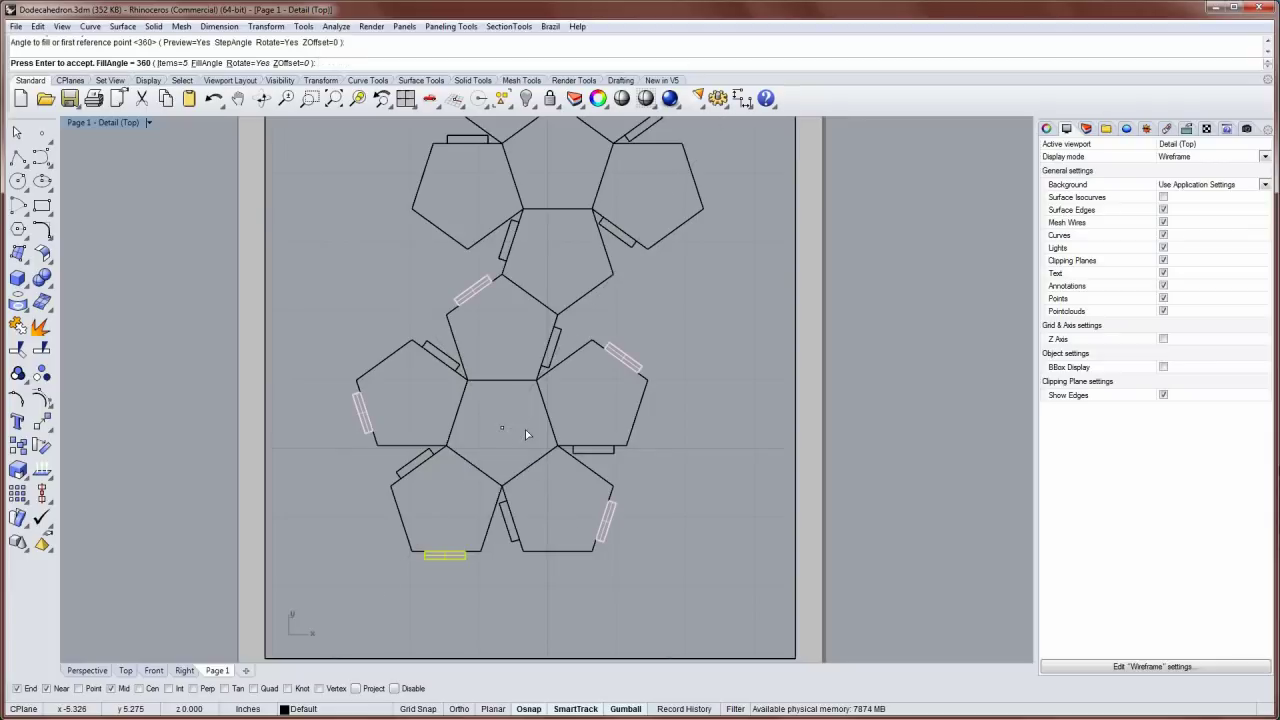
key("Return")
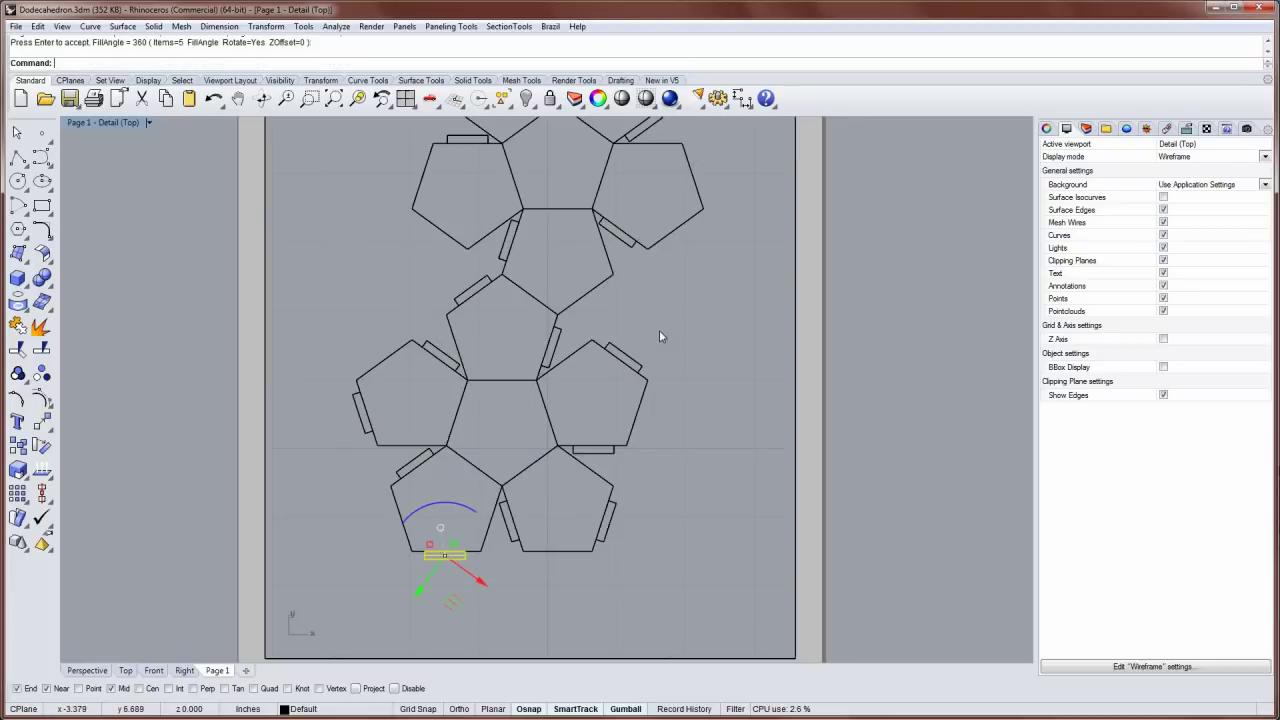
Clear the selection and pan to bring the top of the page into view
key("Escape")
right_click_drag(649, 309, 600, 380)
scroll(639, 368, "down", 2)
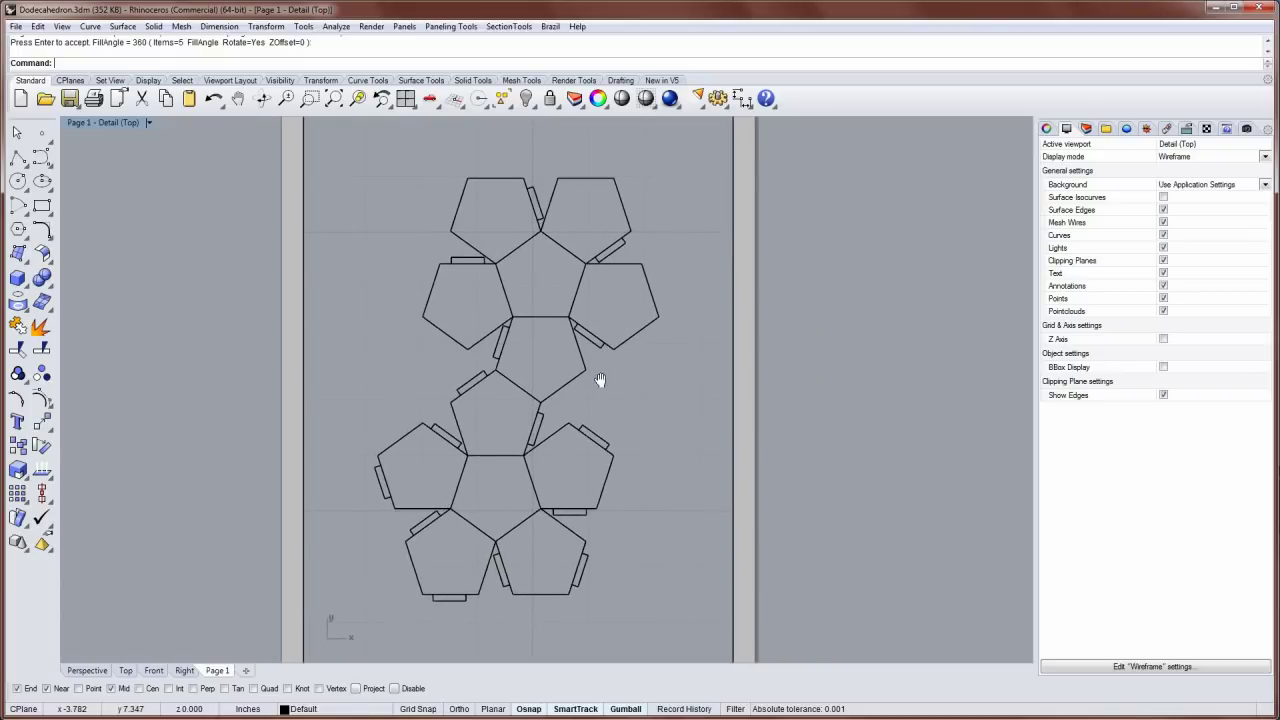
right_click_drag(592, 325, 569, 374)
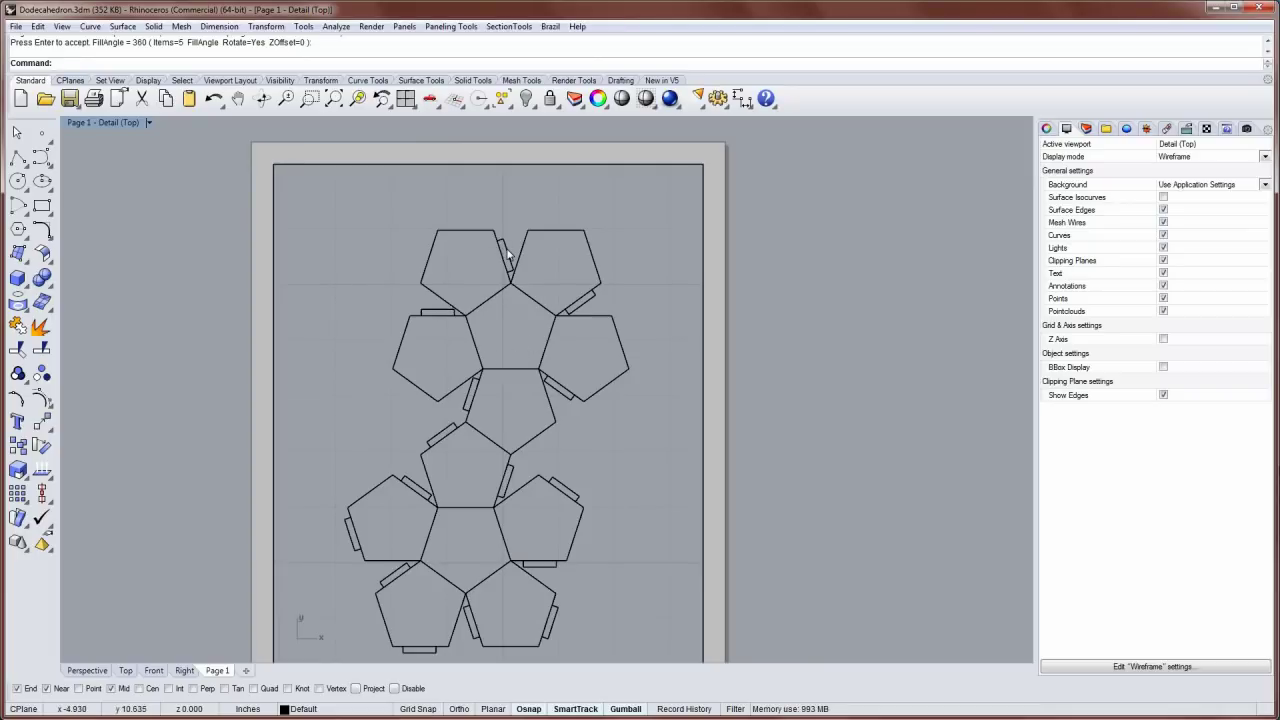
Mirror the upper-left pentagon's tab across a vertical line onto another edge
left_click(507, 255)
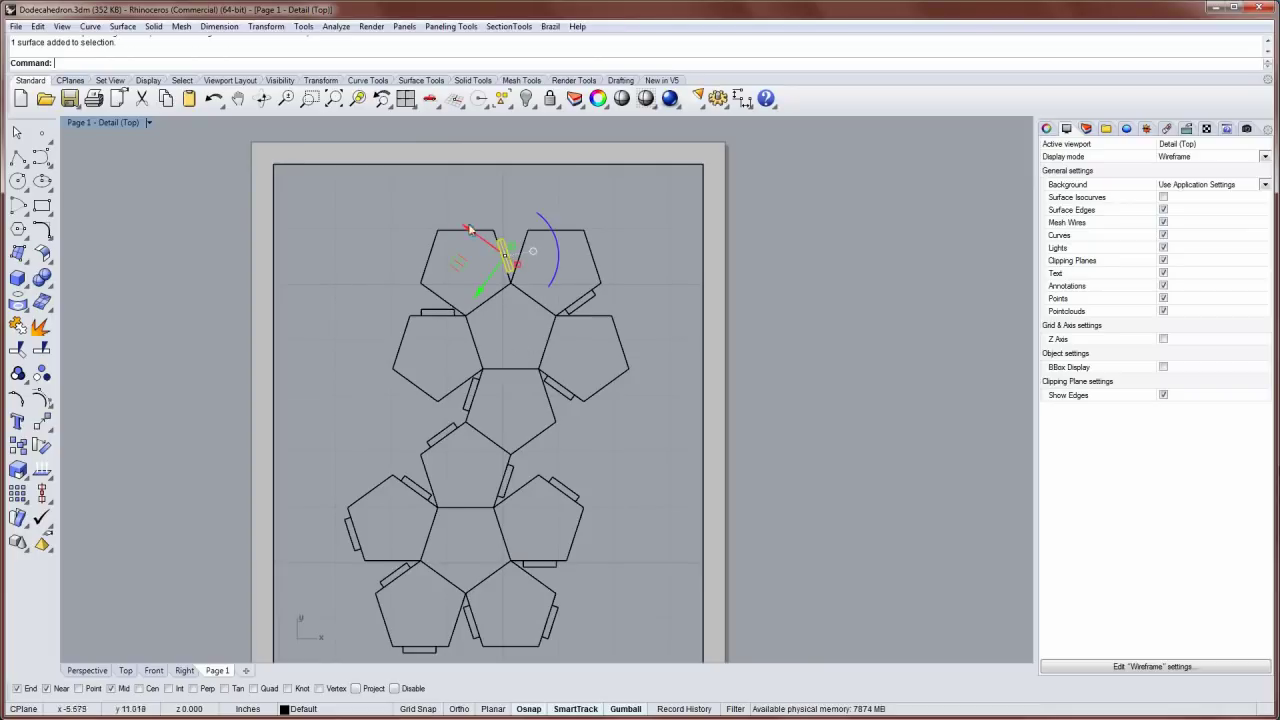
middle_click(401, 190)
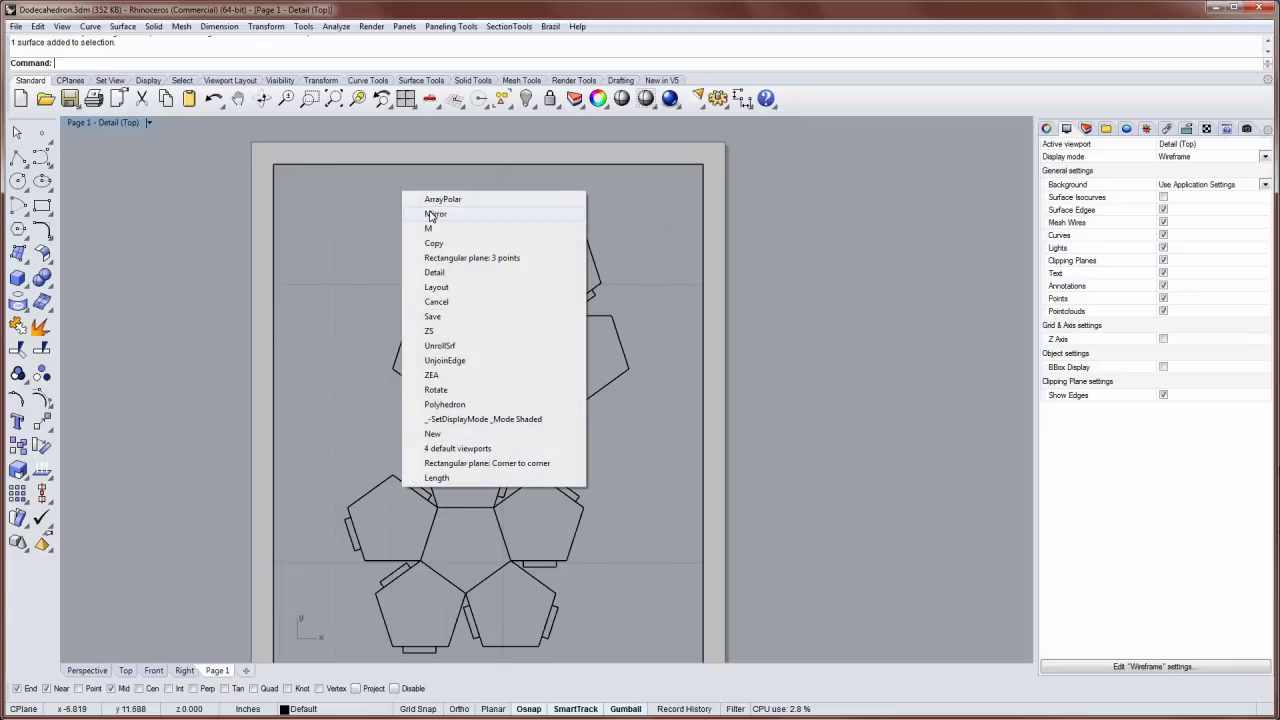
left_click(432, 213)
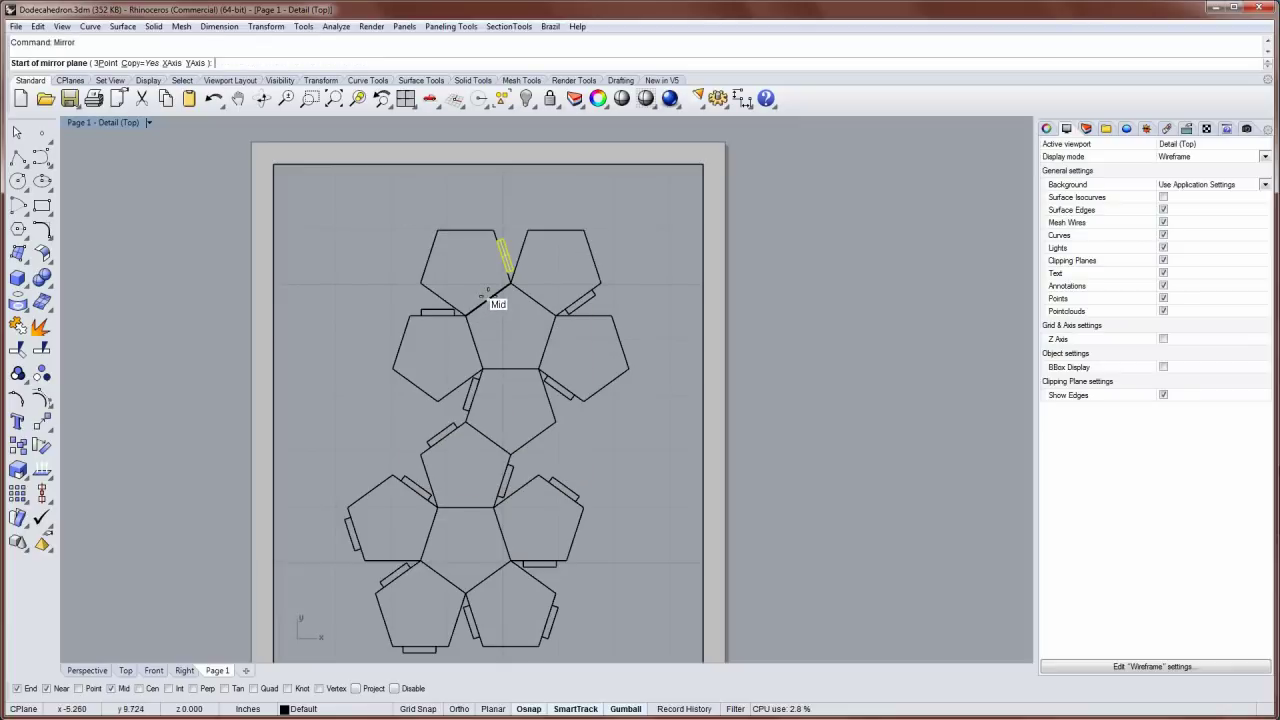
left_click(466, 314)
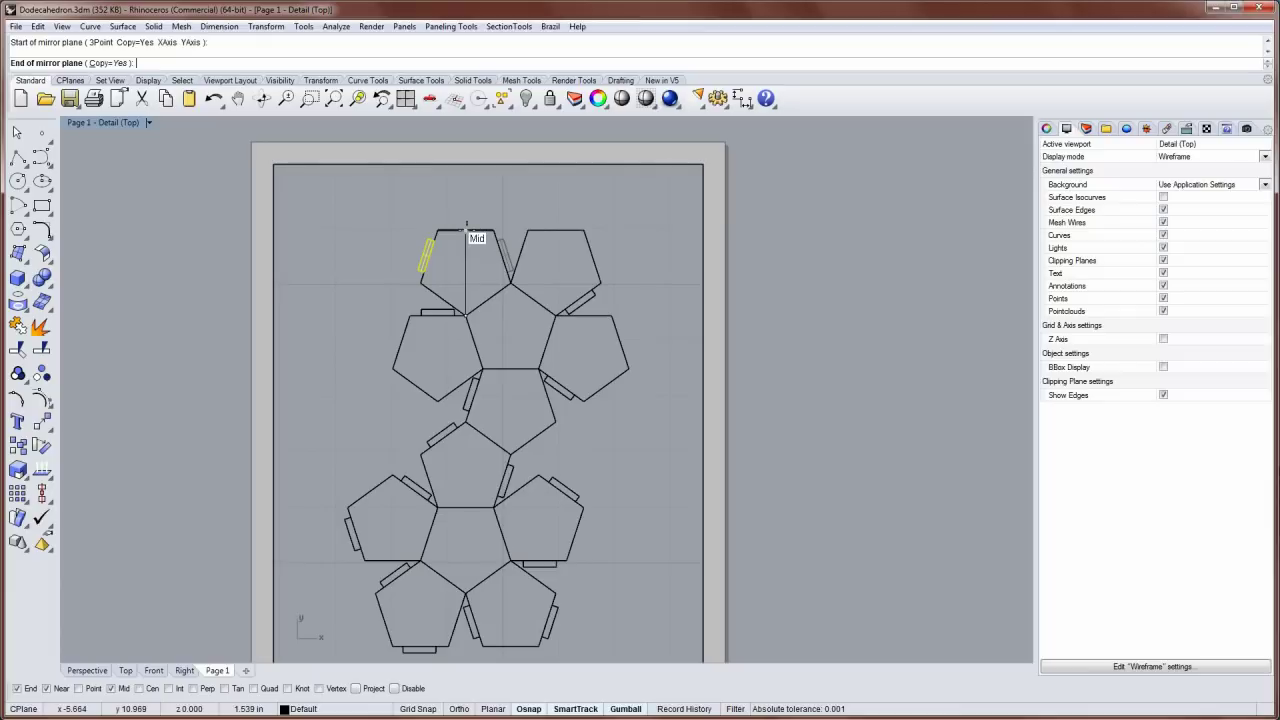
left_click(466, 229)
key("Escape")
Polar-array the mirrored tab 5 times over 360° around the upper centre pentagon
left_click(425, 253)
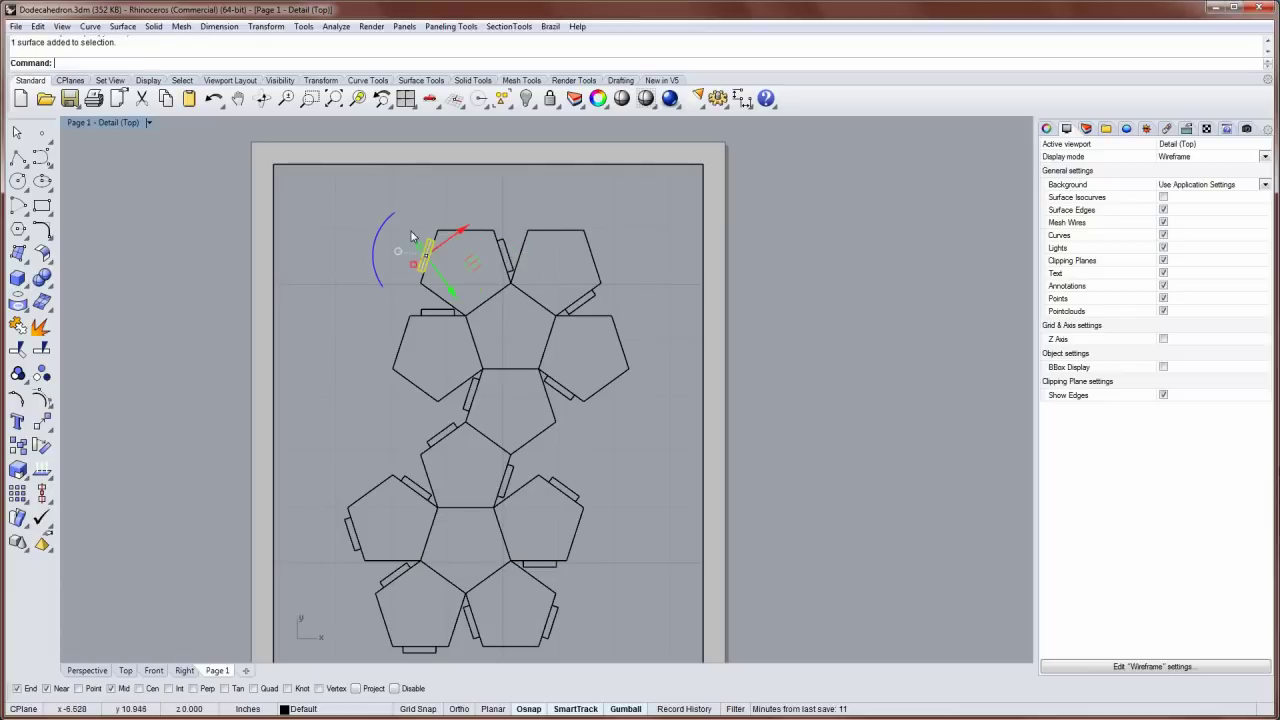
right_click(411, 236)
left_click(450, 252)
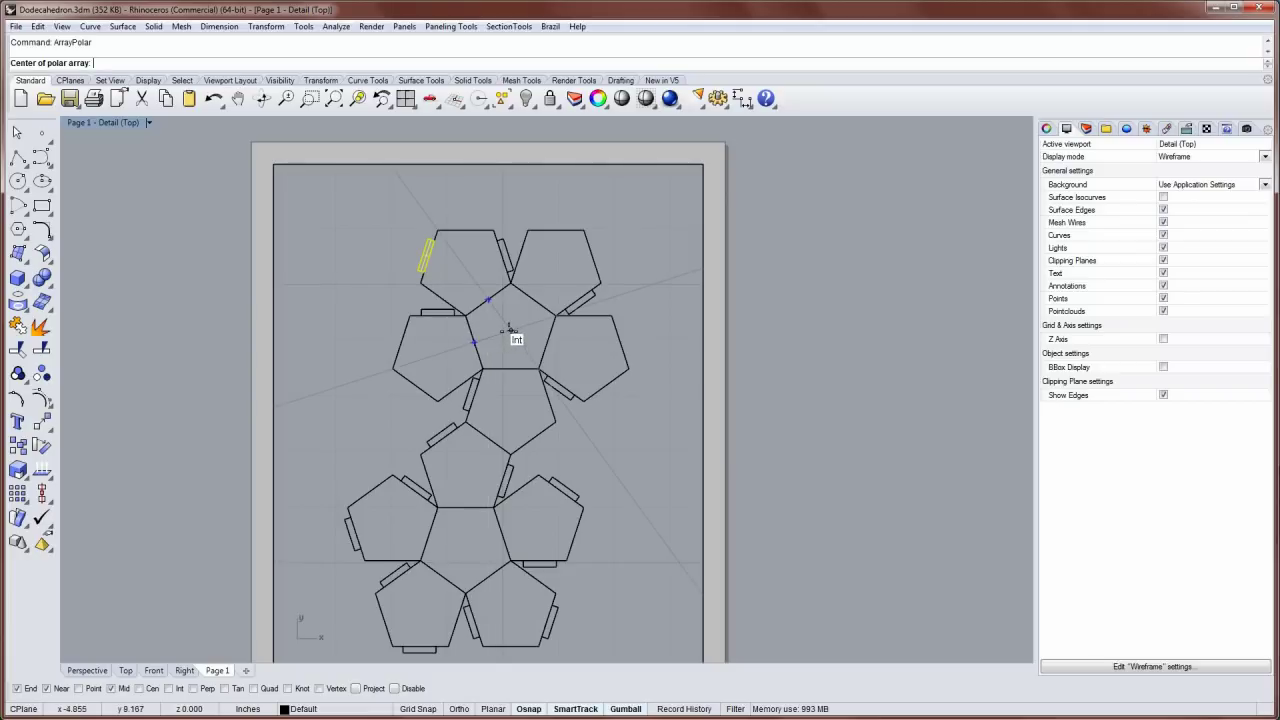
left_click(510, 331)
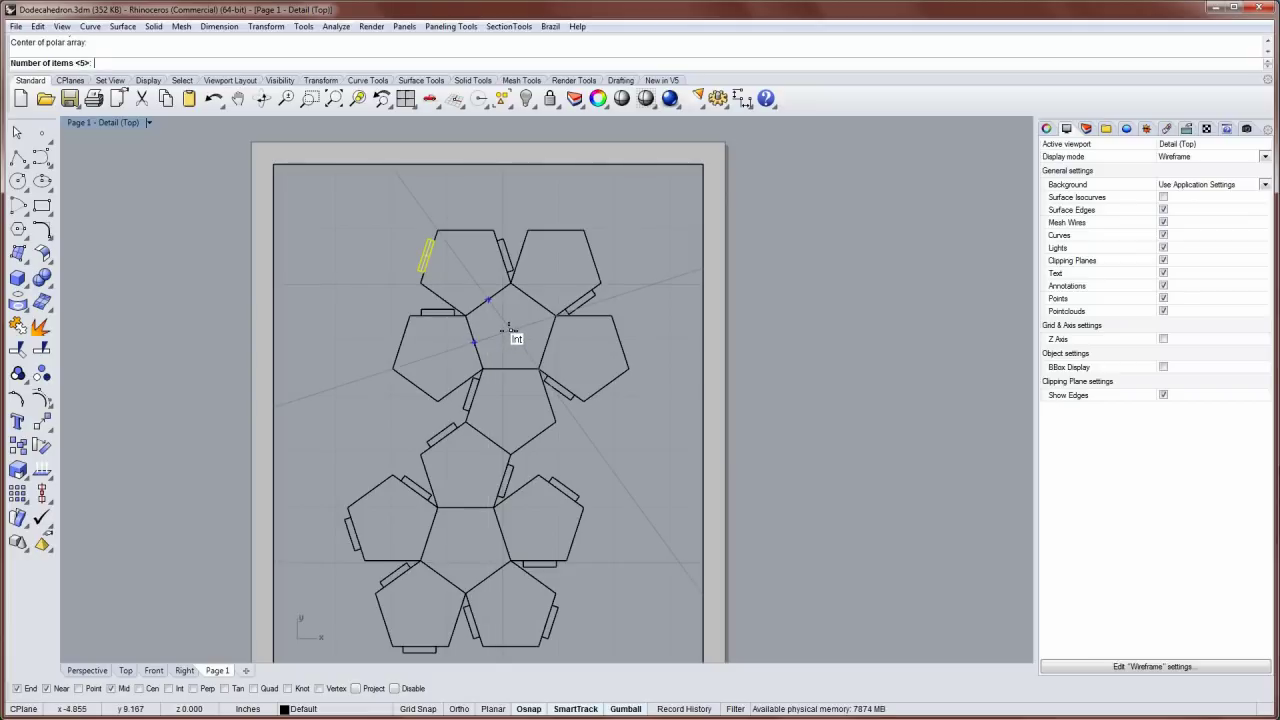
key("Return")
key("Return")
key("Return")
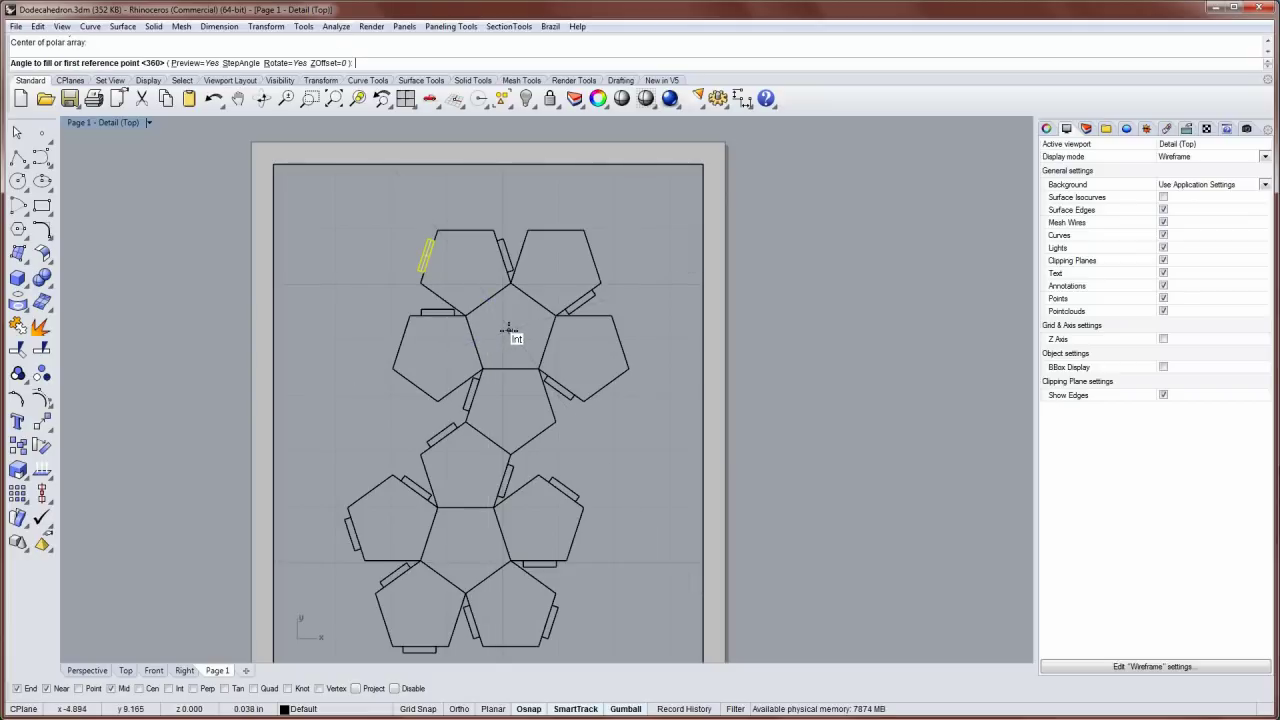
key("Escape")
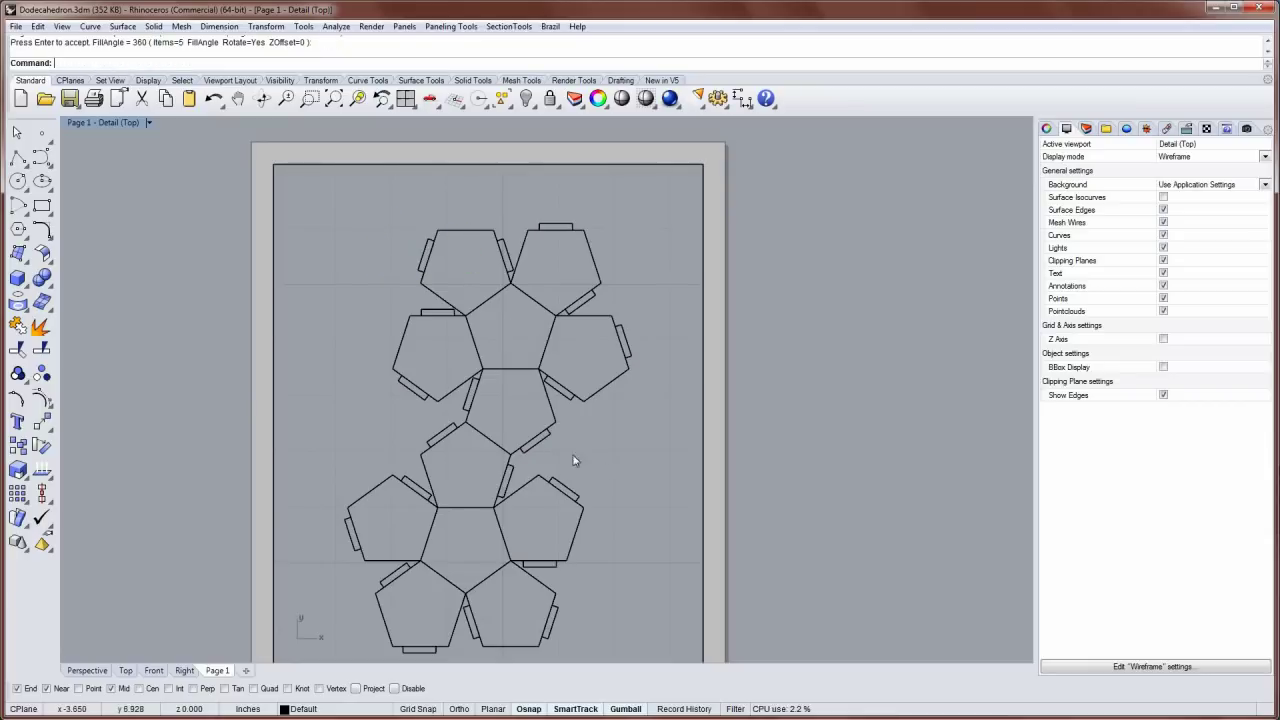
right_click_drag(574, 463, 552, 437)
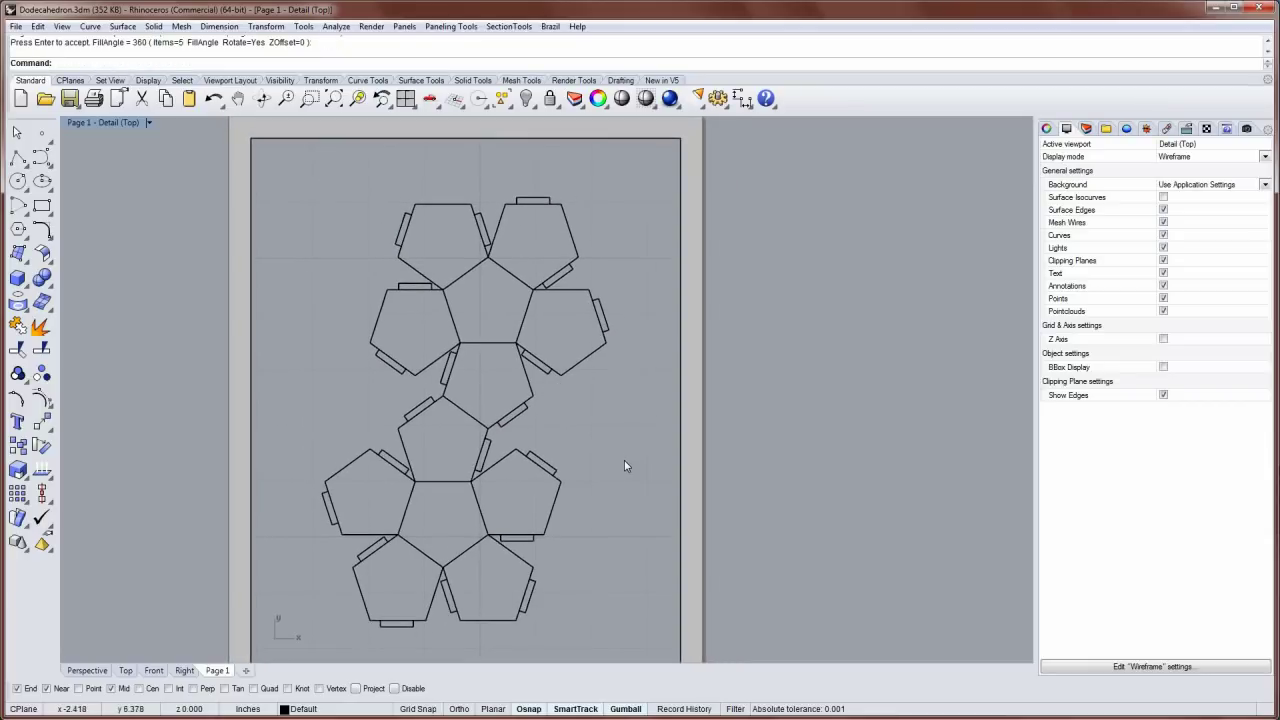
mouse_move(624, 465)
right_mouse_down()
mouse_move(603, 434)
mouse_move(630, 437)
mouse_move(640, 394)
mouse_move(643, 409)
right_mouse_up()
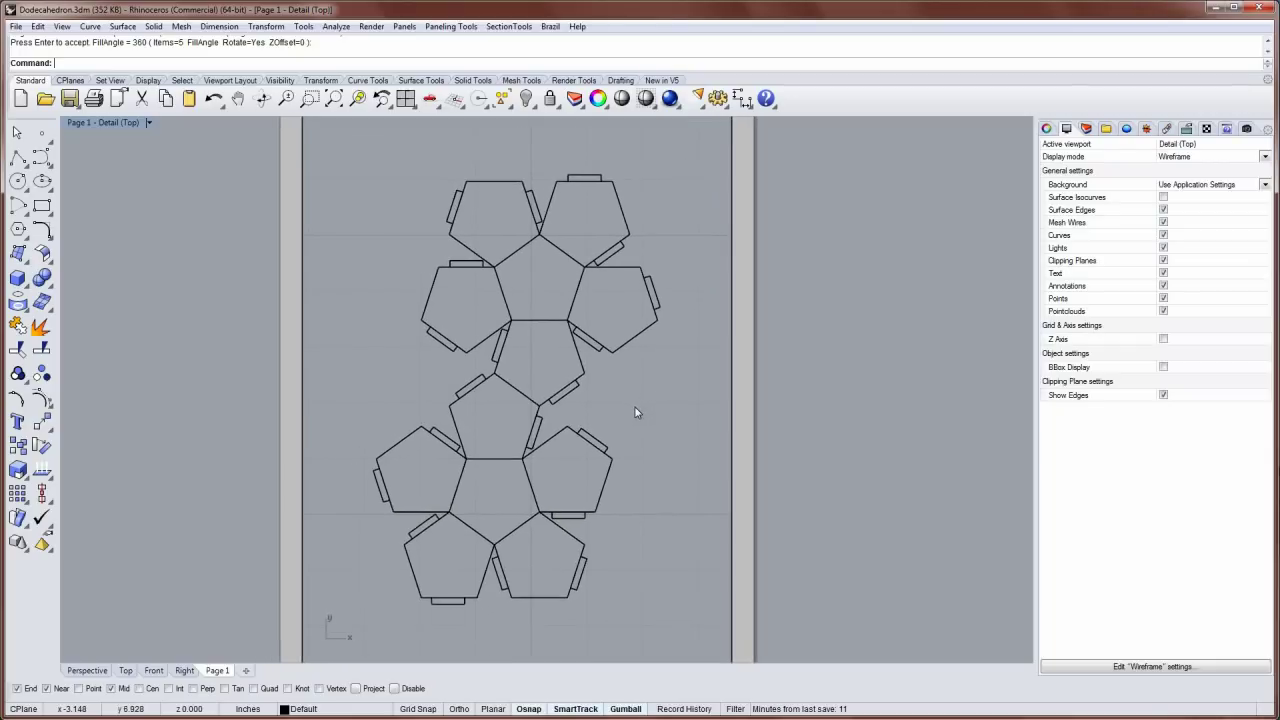
Leave the detail and zoom out to show the whole layout page
double_click(635, 407)
right_click_drag(635, 407, 641, 418)
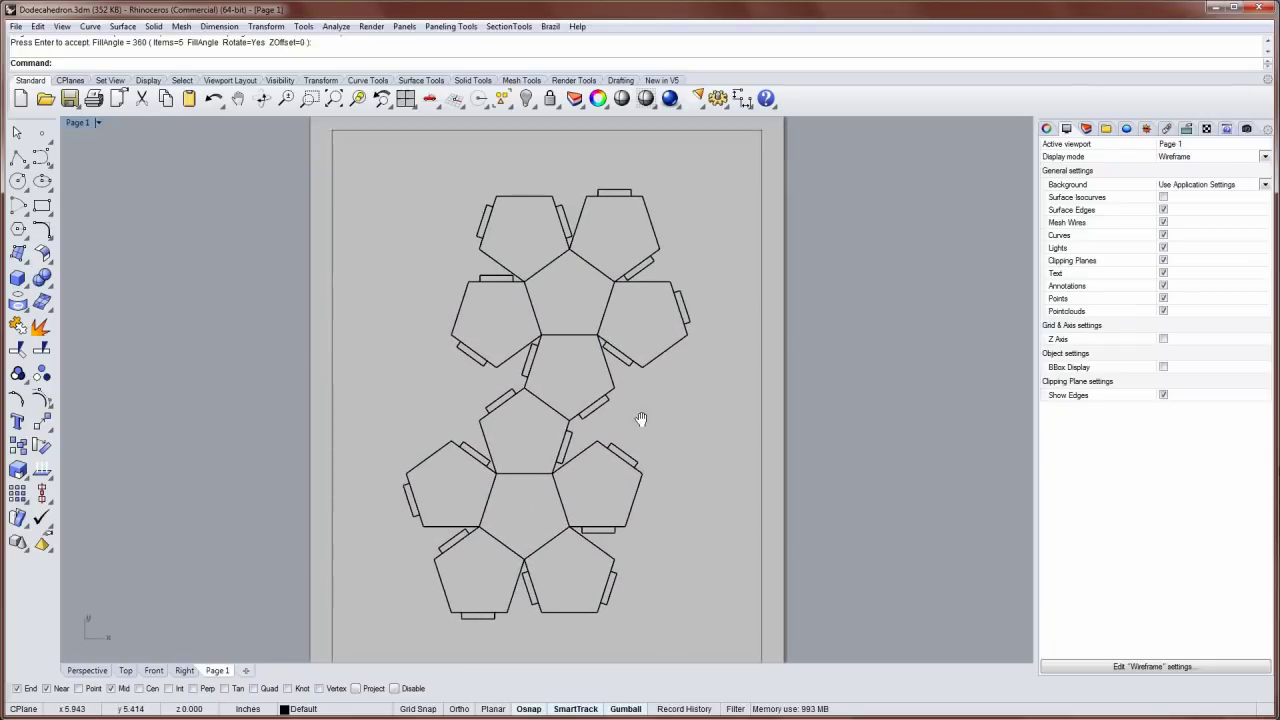
scroll(635, 416, "down", 2)
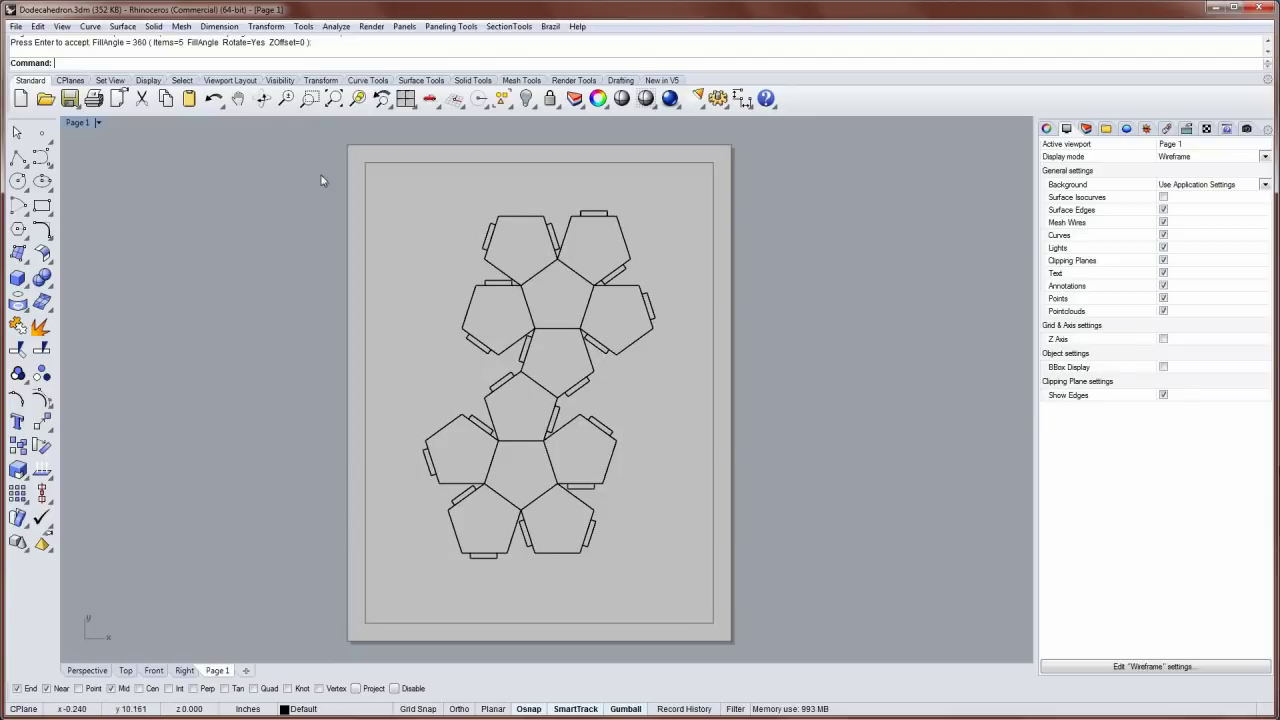
Open Print Setup and keep the Letter page printing at 1:1 scale
left_click(94, 98)
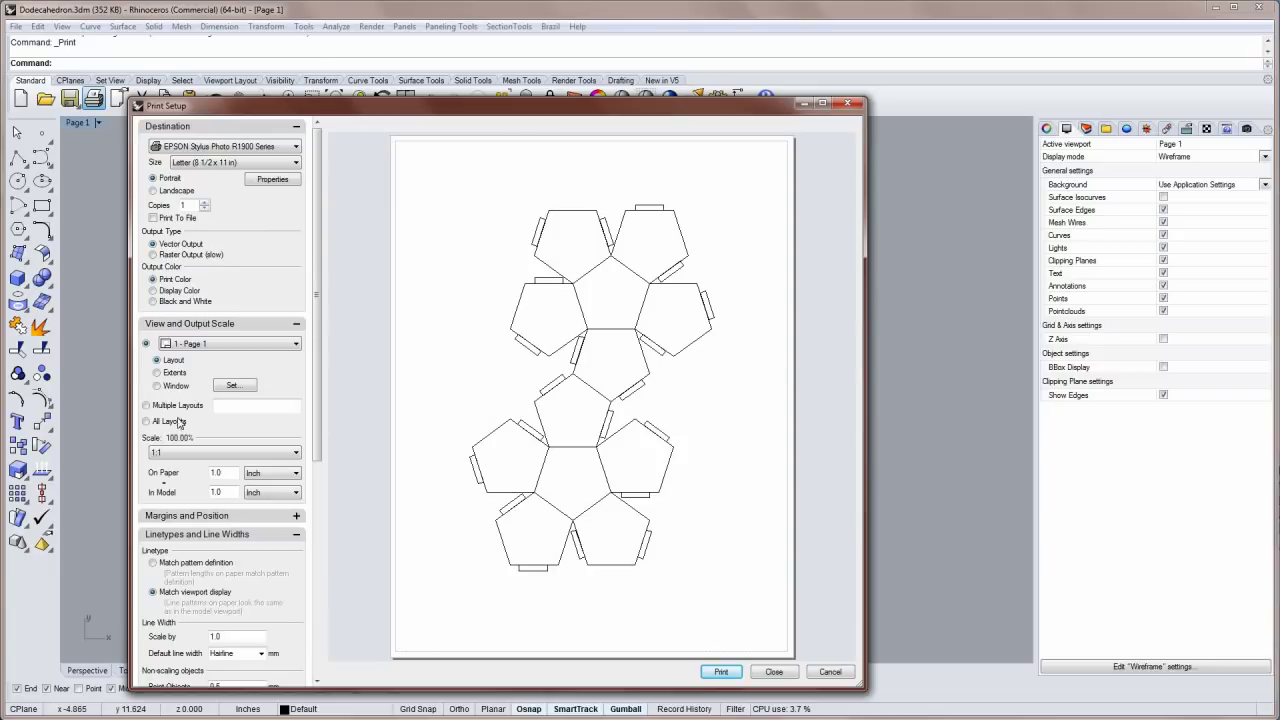
left_click(178, 453)
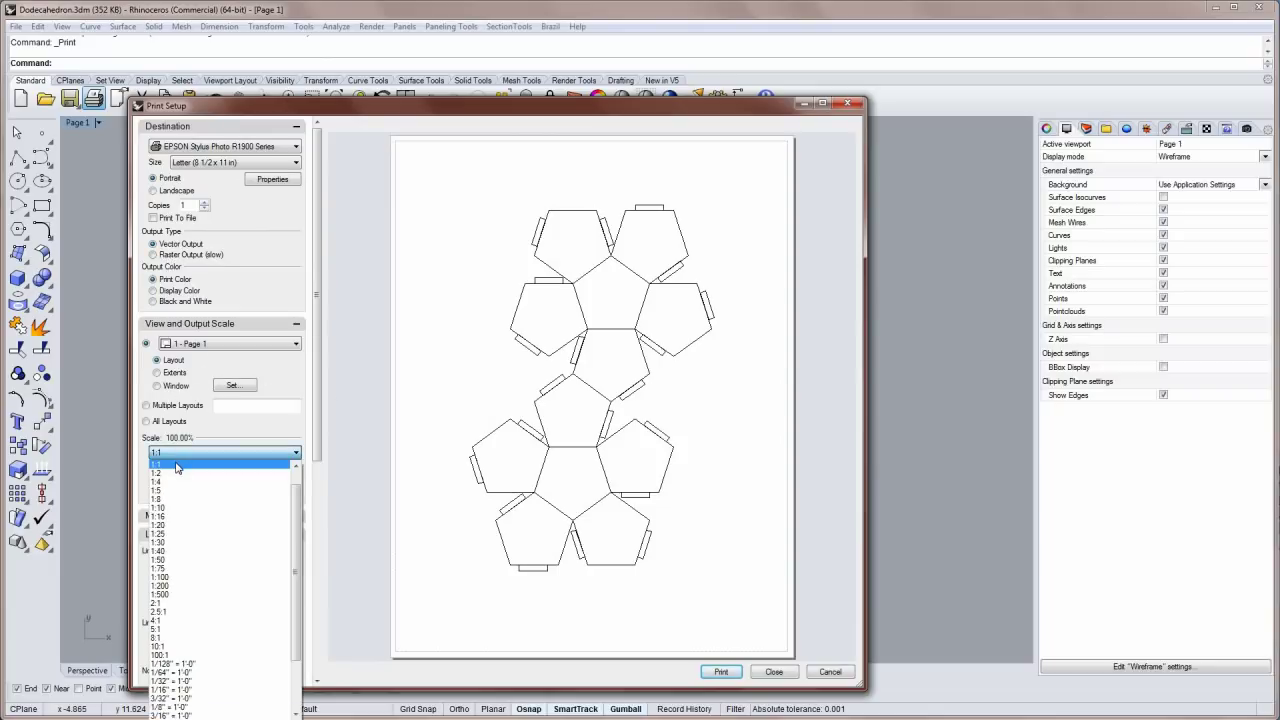
left_click(178, 463)
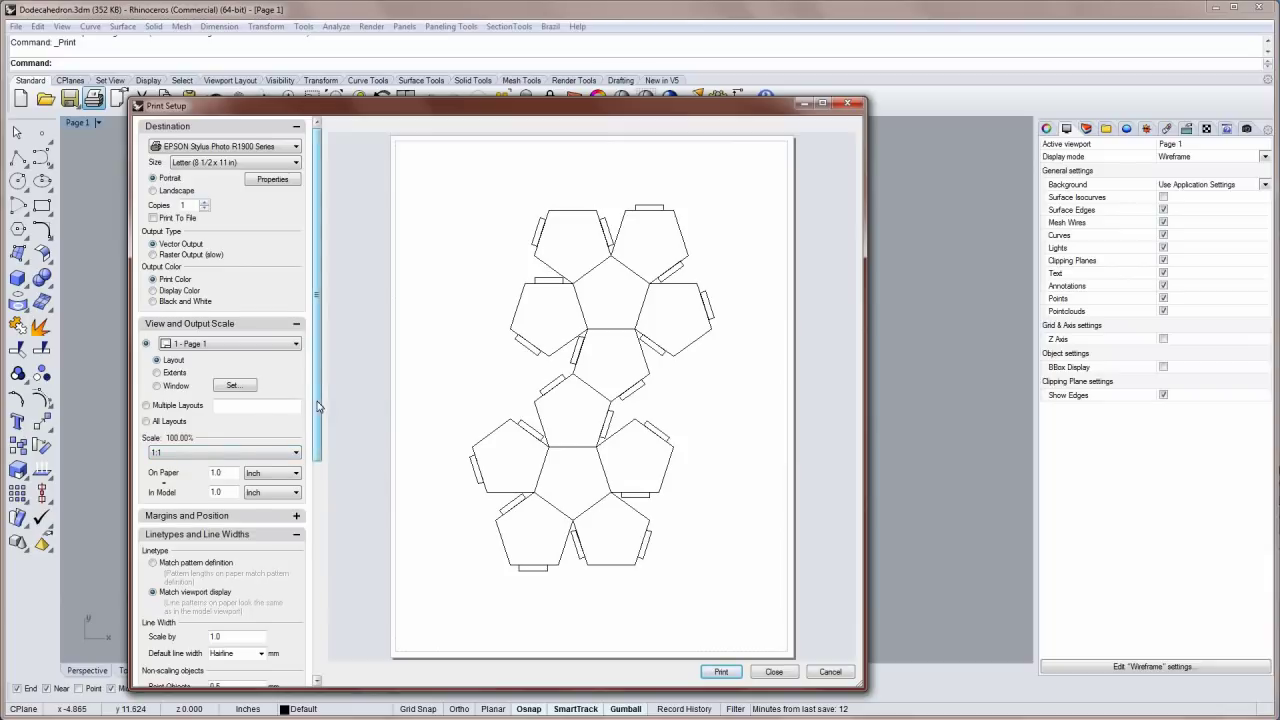
scroll(320, 416, "down", 1)
left_click_drag(320, 416, 320, 421)
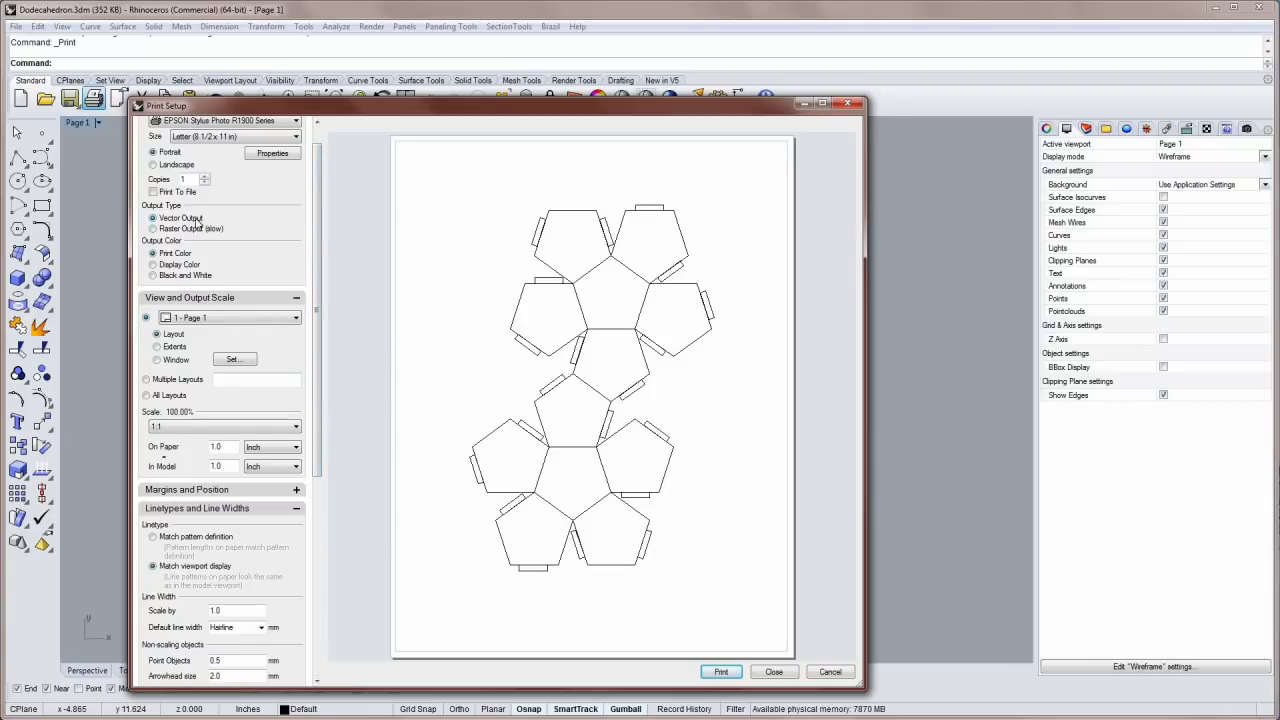
left_click_drag(317, 338, 346, 286)
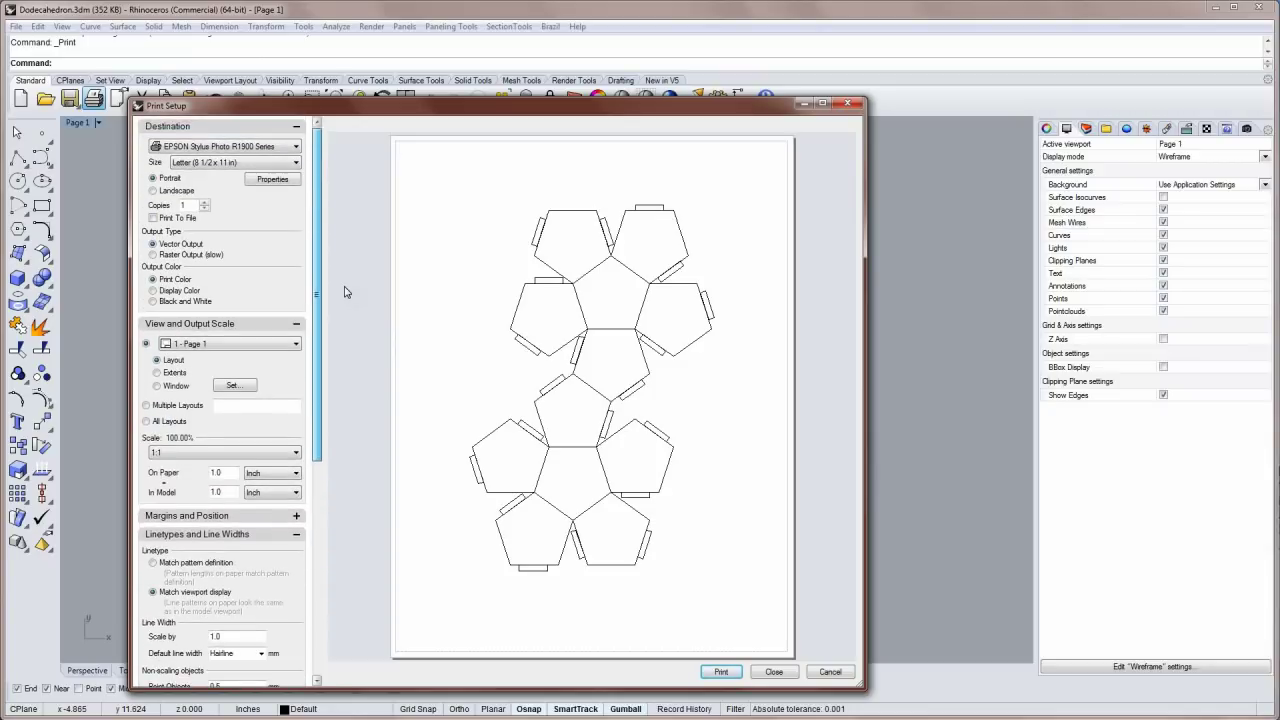